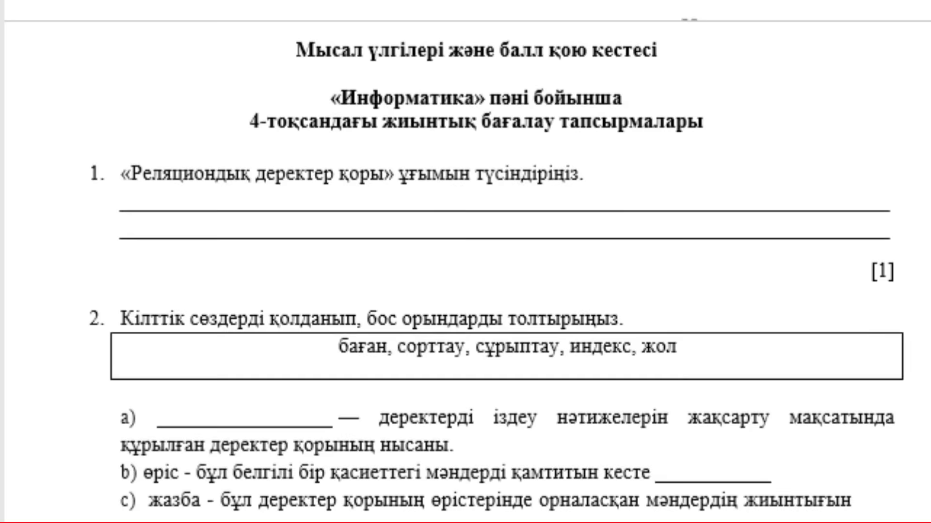
# Delete the upper answer line under question 1 and start an unnumbered answer paragraph.
pyautogui.doubleClick(367, 49)
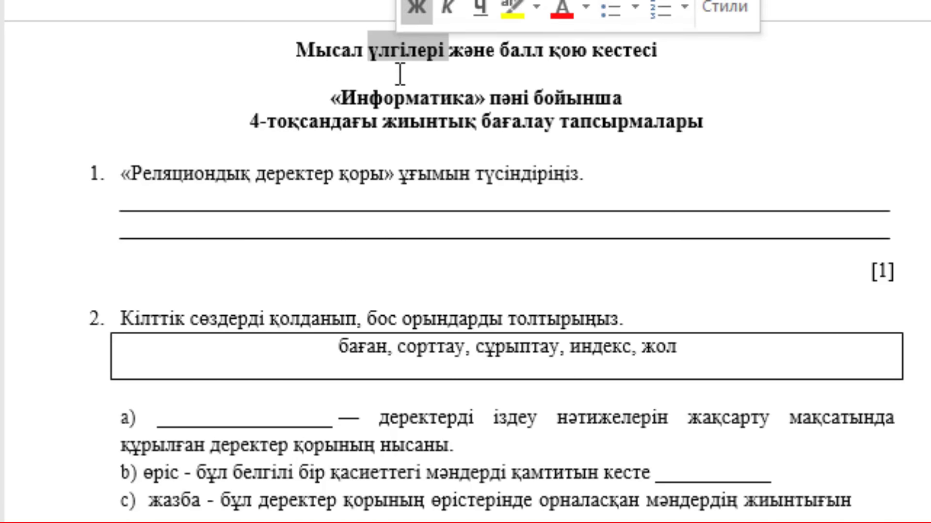
pyautogui.doubleClick(448, 97)
pyautogui.moveTo(304, 128); pyautogui.dragTo(475, 124)
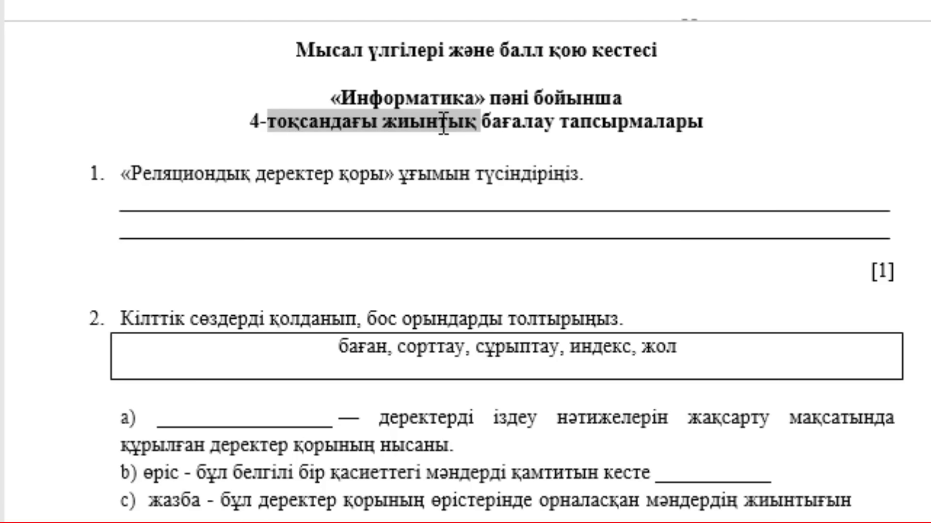
pyautogui.scroll(-1, 630, 129)
pyautogui.scroll(-3, 293, 78)
pyautogui.click(292, 91)
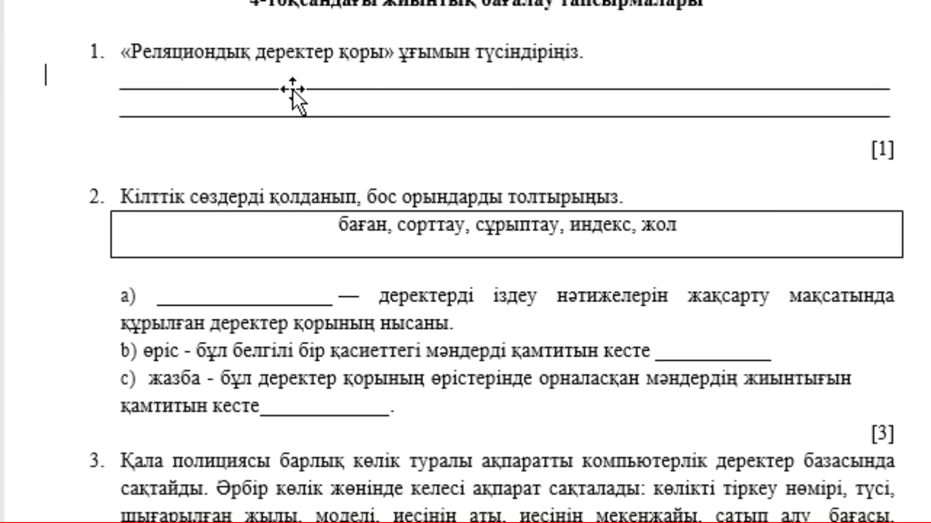
pyautogui.click(292, 89)
pyautogui.press('Delete')
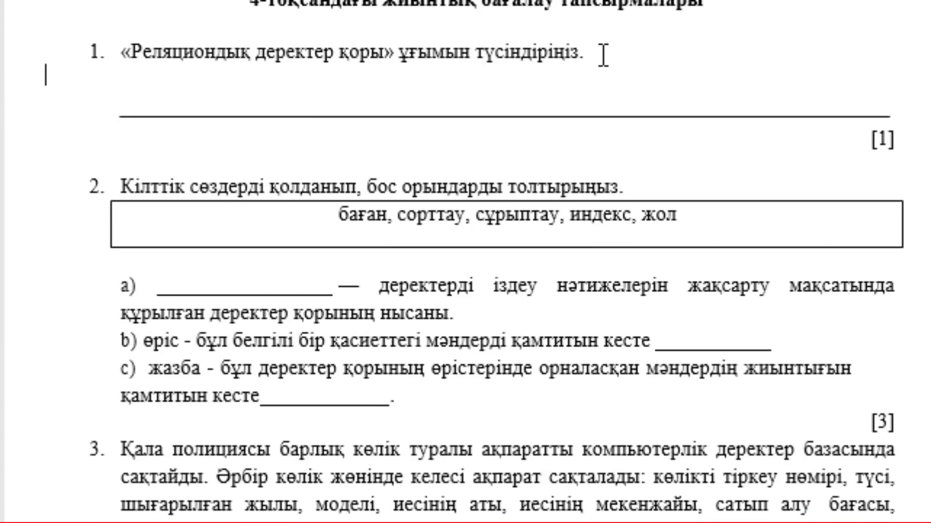
pyautogui.press('Return')
pyautogui.press('BackSpace')
pyautogui.write('Р')
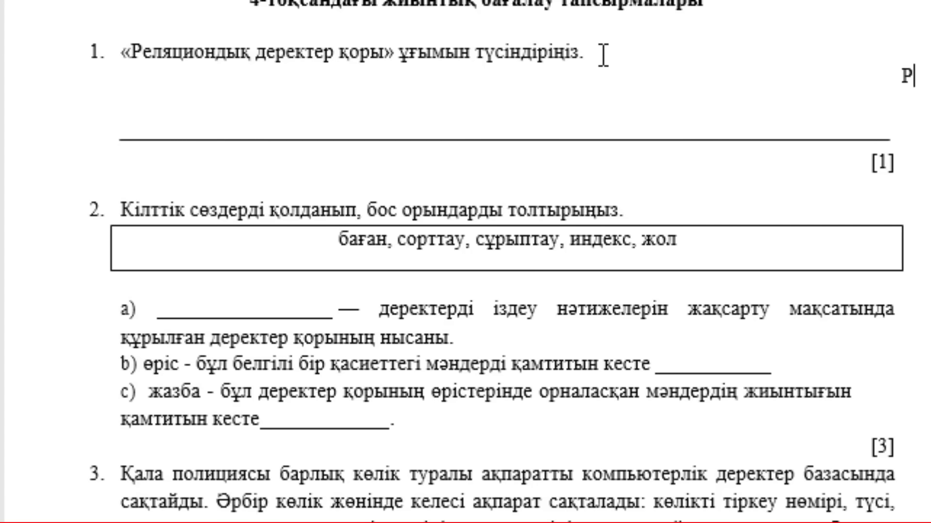
# Type the left-aligned Kazakh relational database definition and delete the leftover answer line.
pyautogui.write('еляцион')
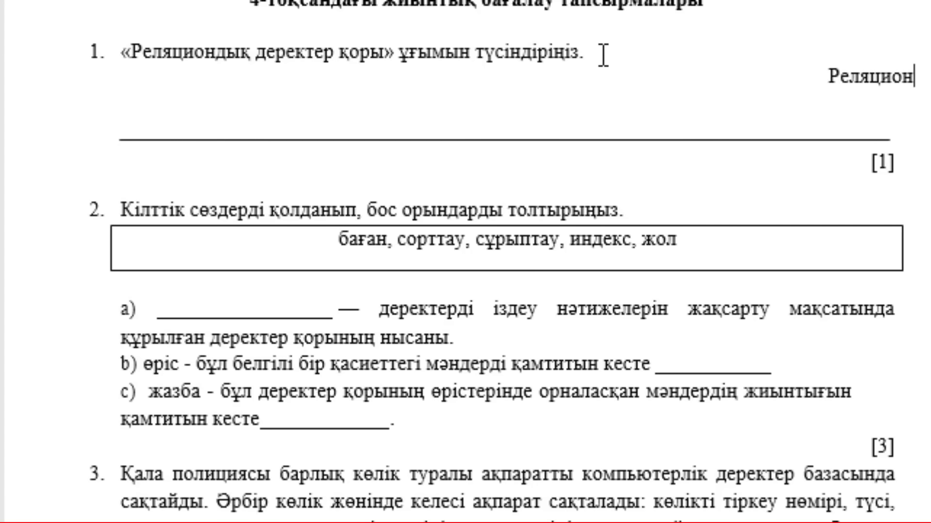
pyautogui.hotkey('ctrl', 'l')
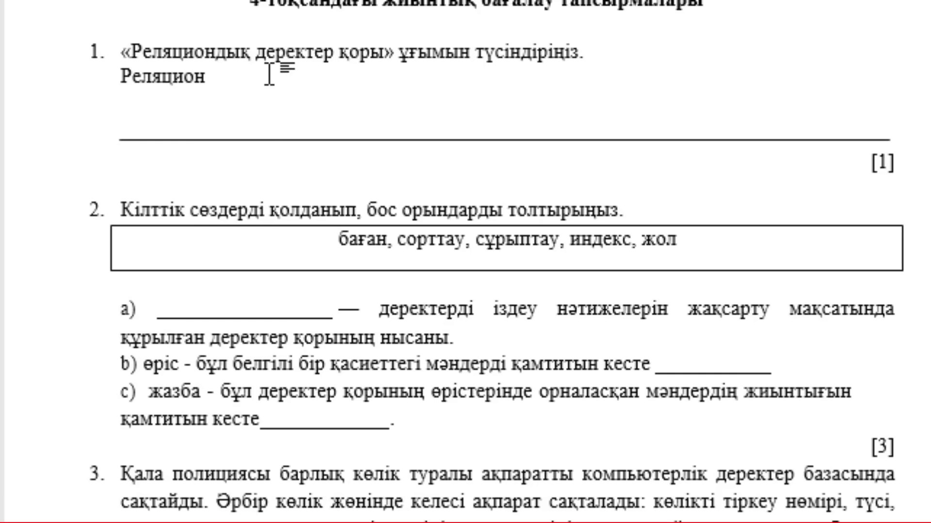
pyautogui.write('дық')
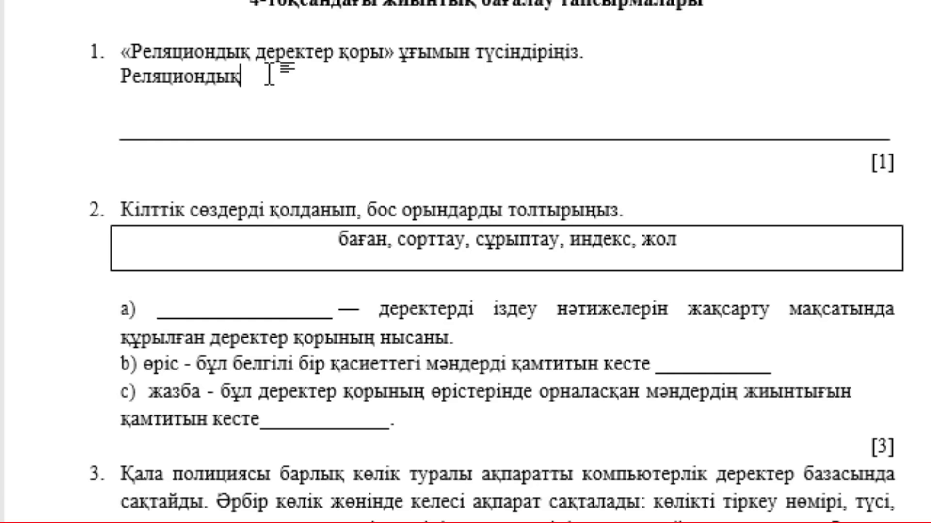
pyautogui.write('дерек')
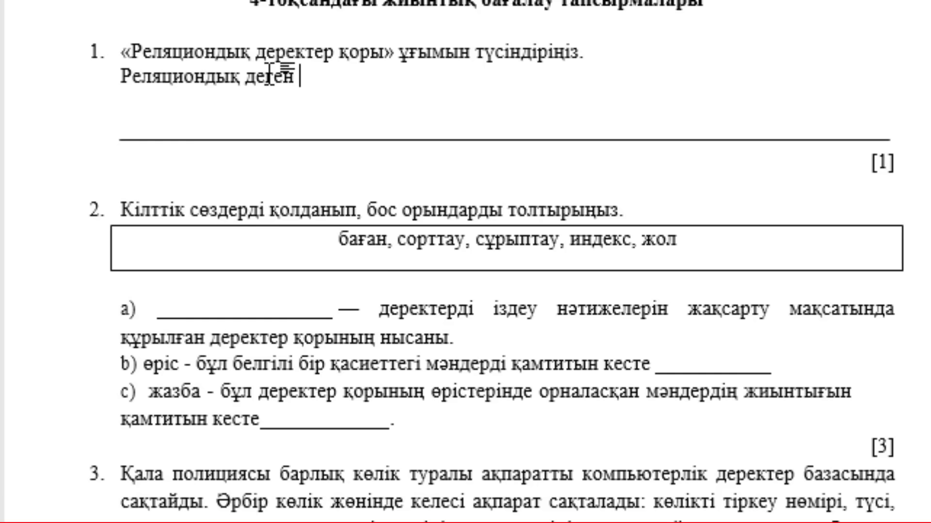
pyautogui.write('ерілген')
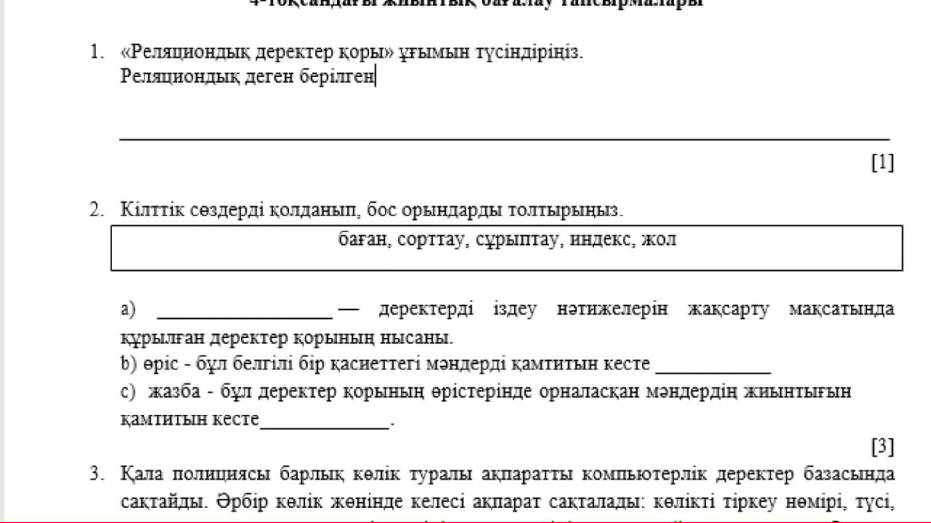
pyautogui.write('дер қо')
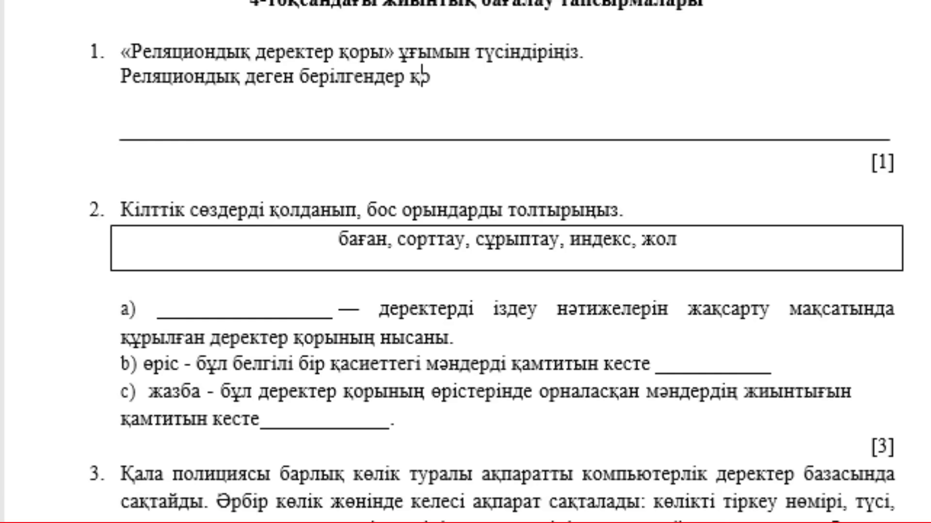
pyautogui.write('рында')
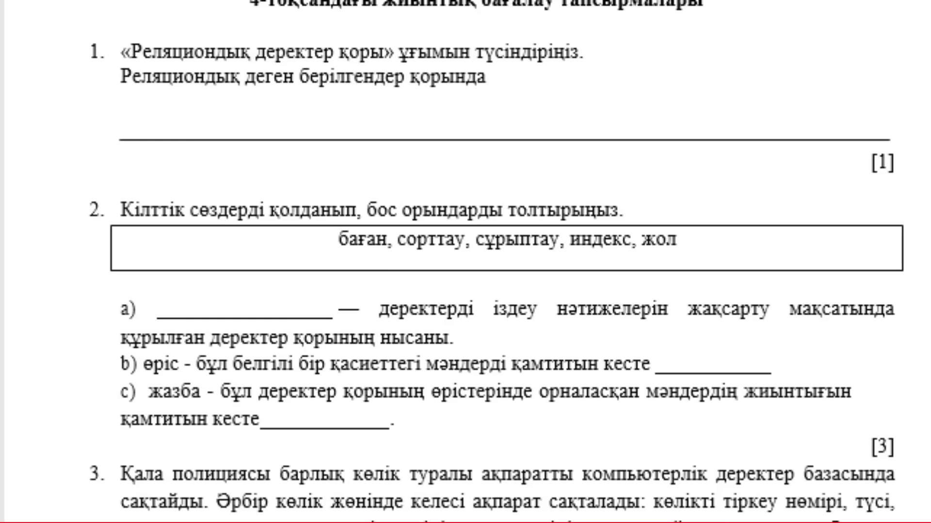
pyautogui.write(' бір біріме')
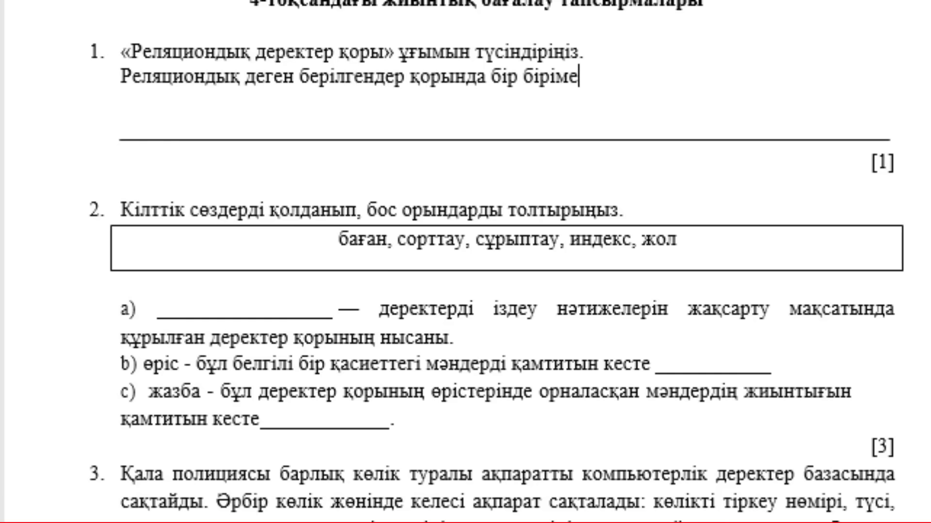
pyautogui.write('н байланыс')
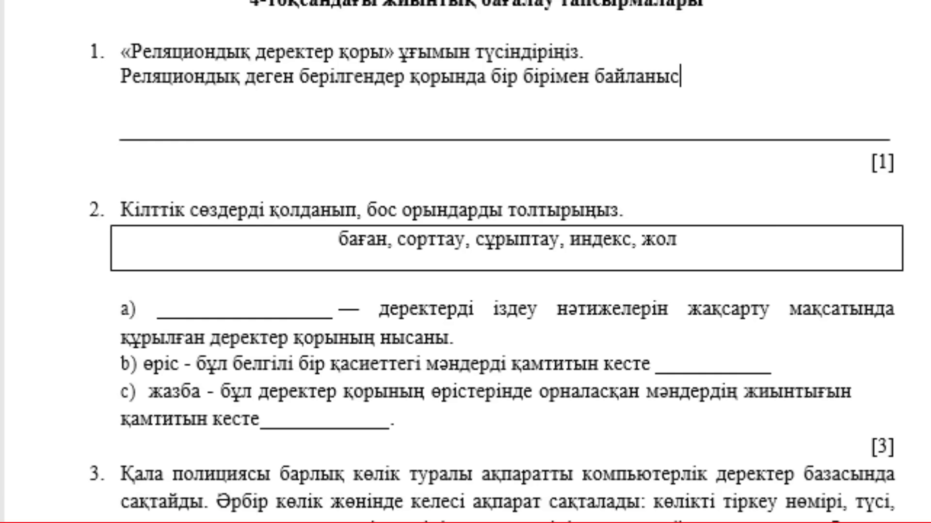
pyautogui.write('қанбір')
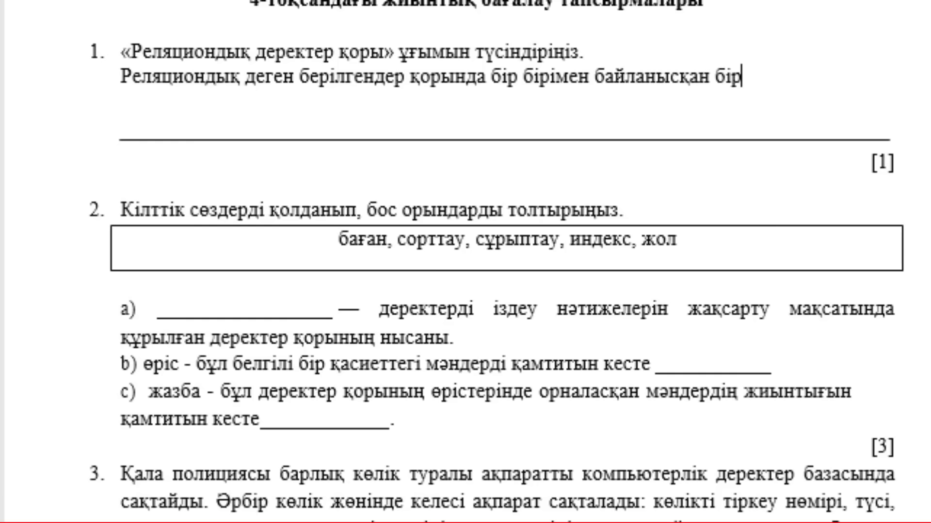
pyautogui.write('неше кесте ')
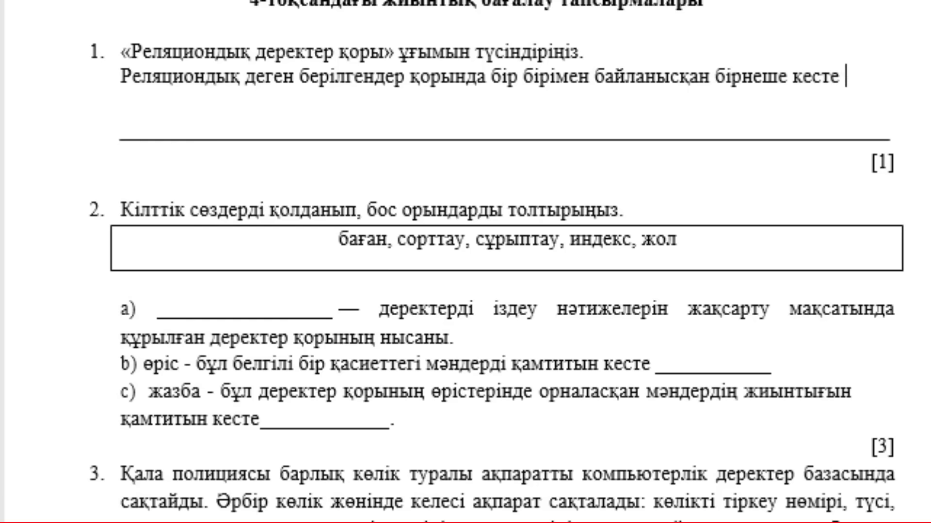
pyautogui.write('бар екені')
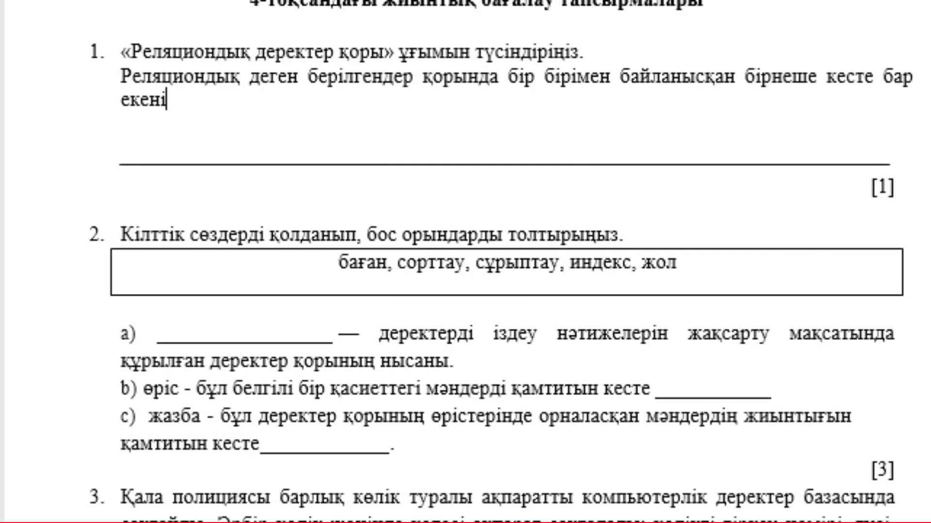
pyautogui.write('н білдіреді.')
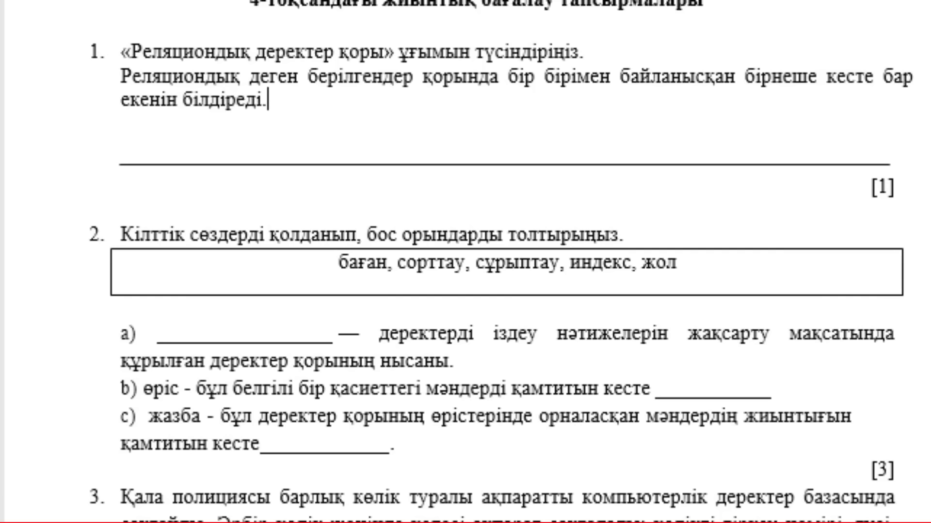
pyautogui.click(244, 164)
pyautogui.press('Delete')
pyautogui.press('Delete')
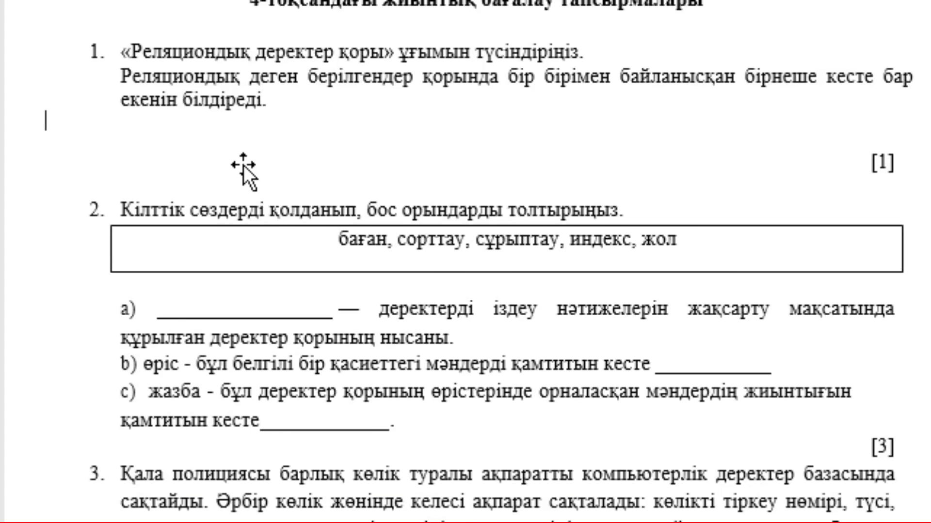
pyautogui.press('Delete')
# Fill blank a) with Индекс, b) with бағаны and c) with жолы, removing spare underscores.
pyautogui.scroll(-1, 235, 175)
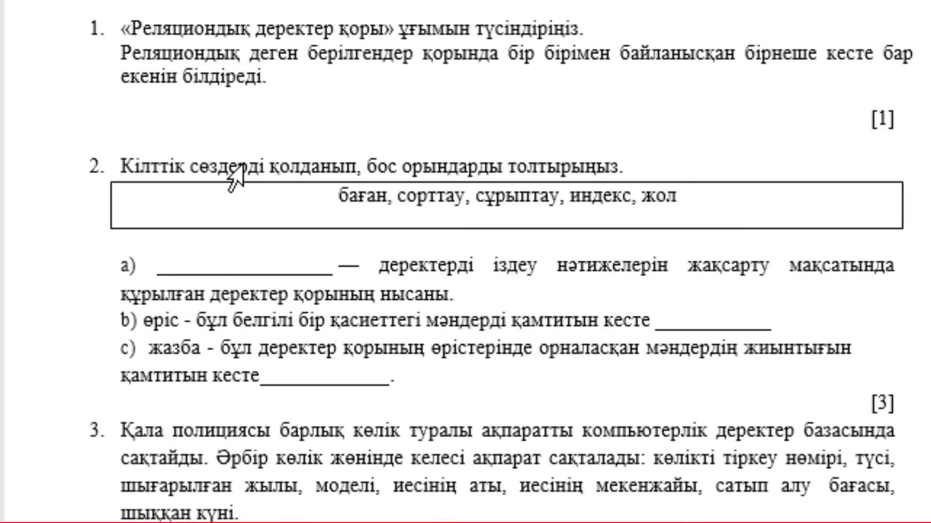
pyautogui.scroll(-4, 238, 175)
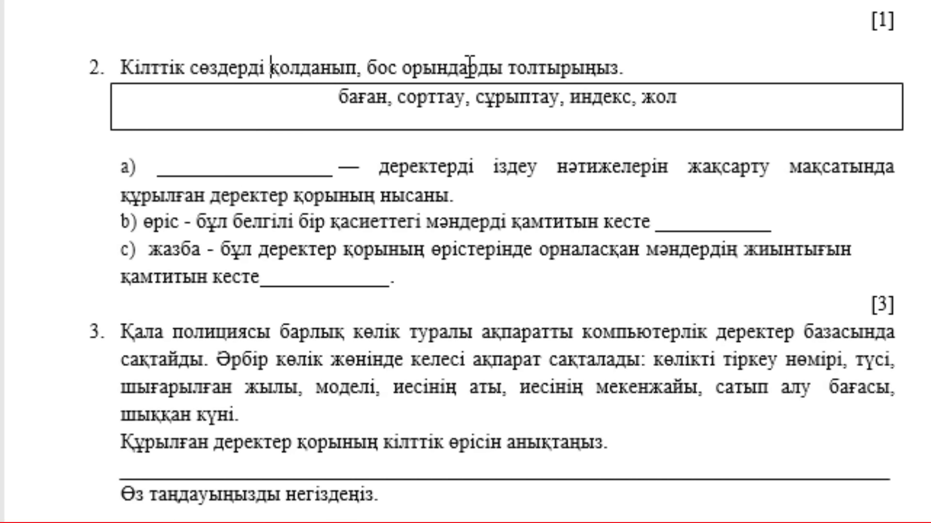
pyautogui.moveTo(402, 68); pyautogui.dragTo(618, 68)
pyautogui.moveTo(406, 95); pyautogui.dragTo(438, 95)
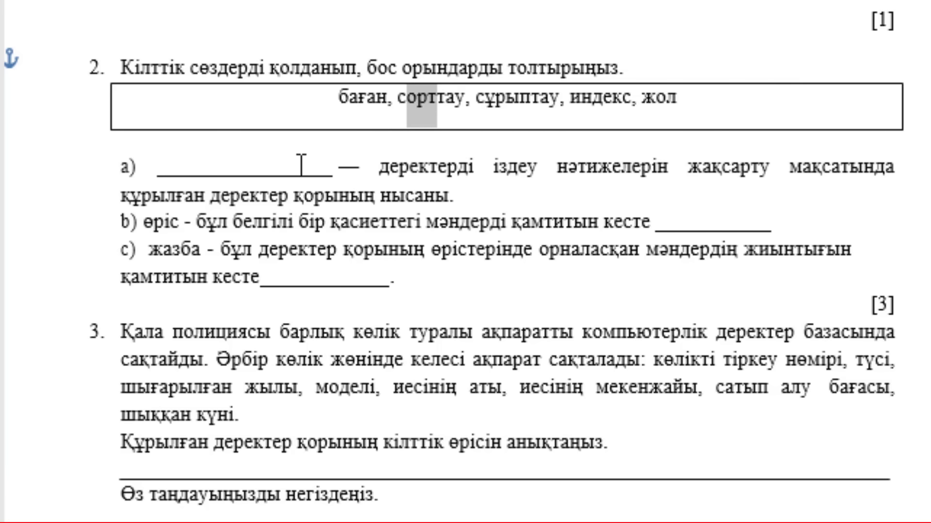
pyautogui.doubleClick(212, 161)
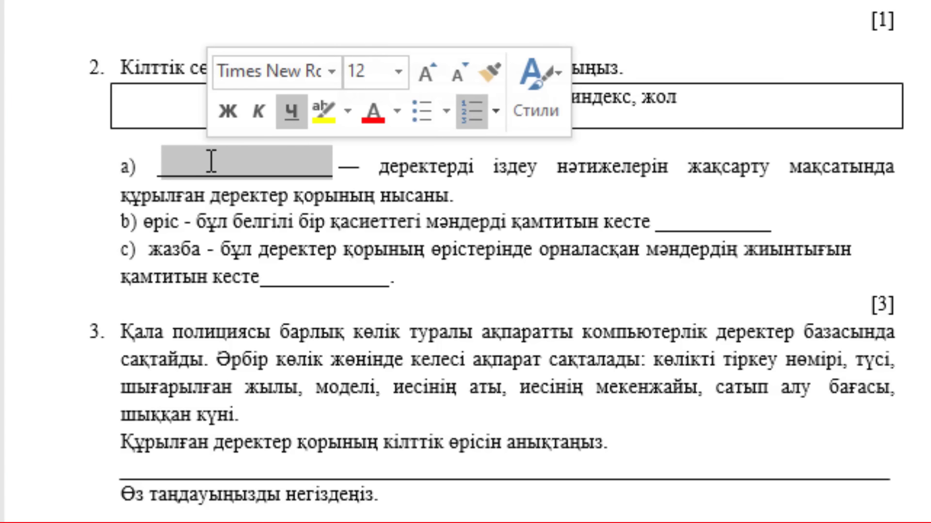
pyautogui.write('Индекс')
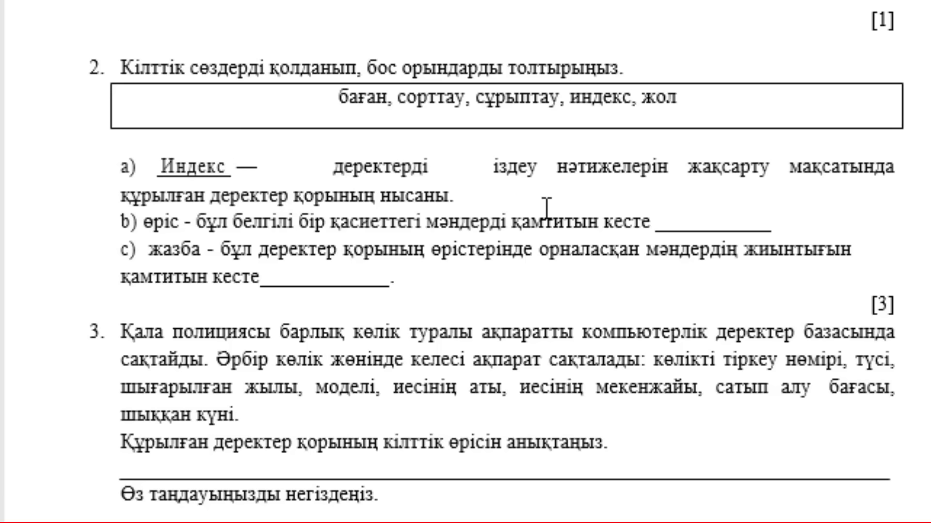
pyautogui.click(681, 221)
pyautogui.write('баған')
pyautogui.write('ы')
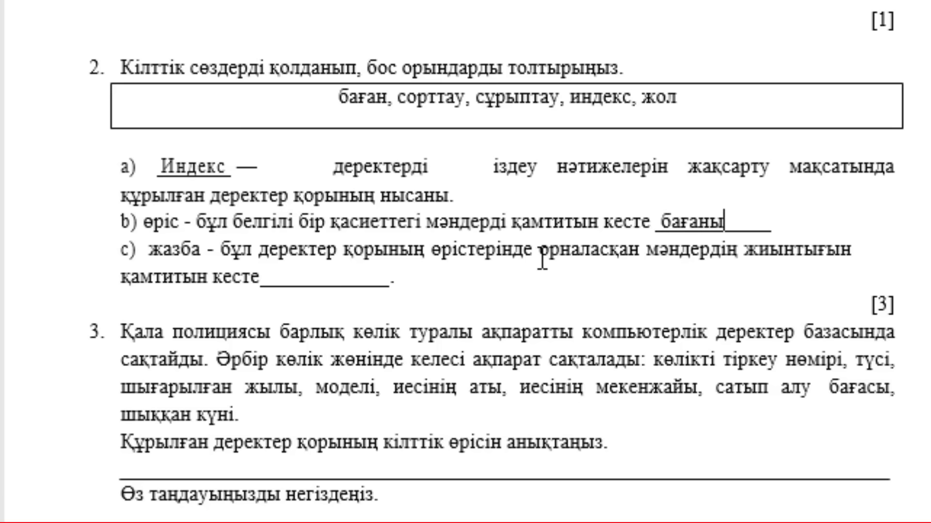
pyautogui.click(263, 277)
pyautogui.write('жолы')
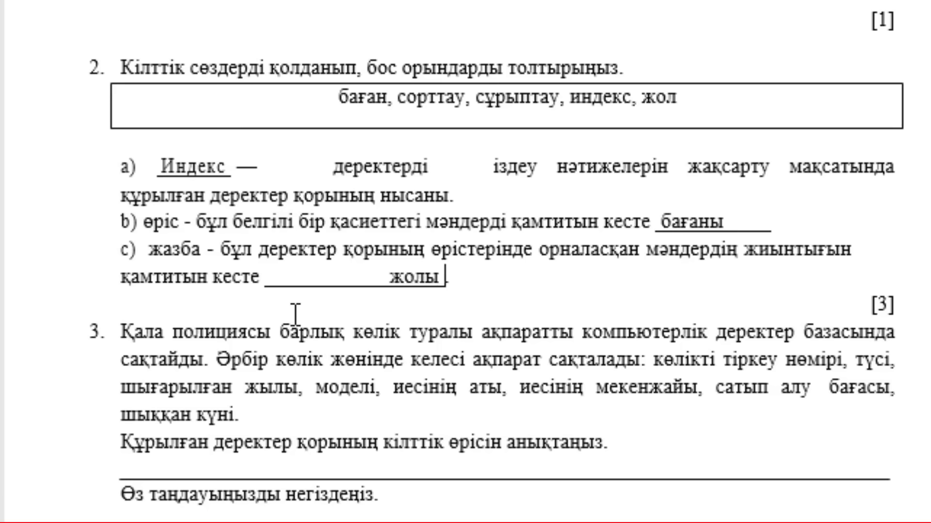
pyautogui.click(391, 277)
pyautogui.hotkey('ctrl', 'BackSpace')
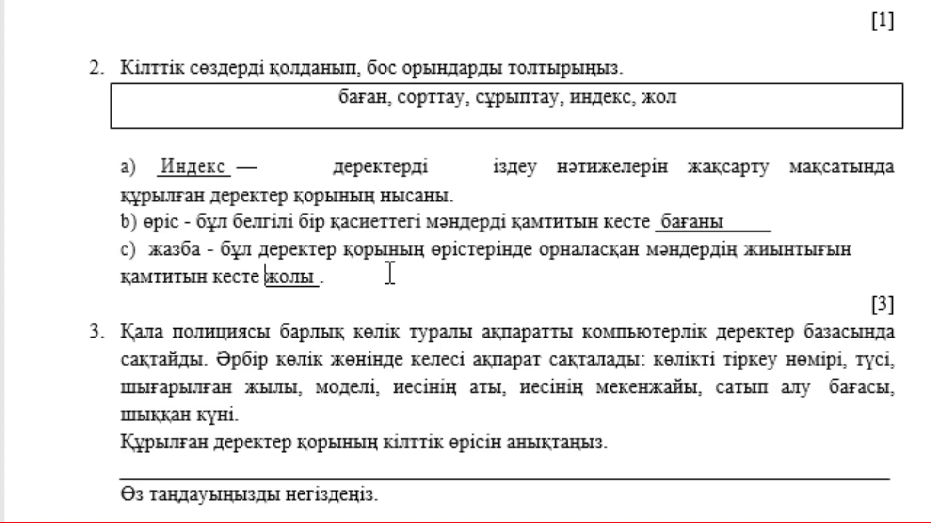
# Scroll down to question 3's answer lines and question 4's data-type table.
pyautogui.scroll(-3, 385, 274)
pyautogui.scroll(-1, 386, 274)
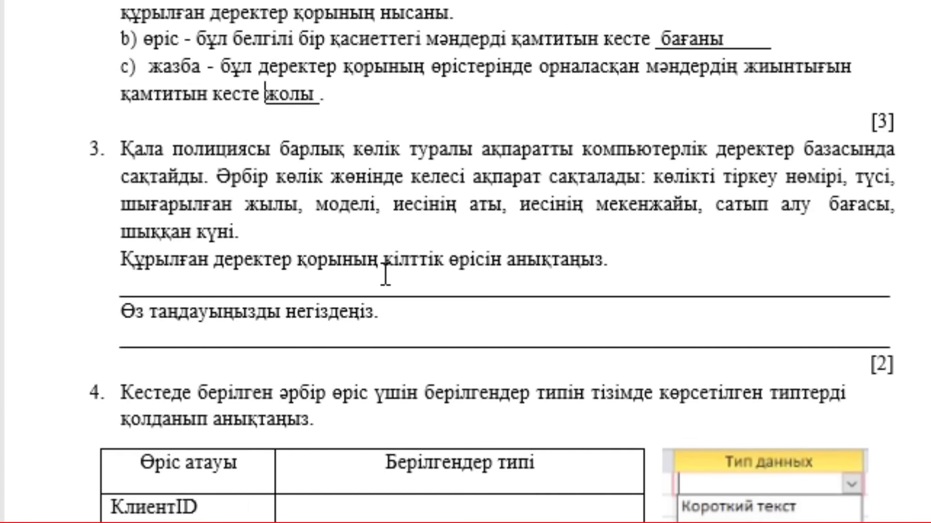
pyautogui.scroll(-2, 385, 274)
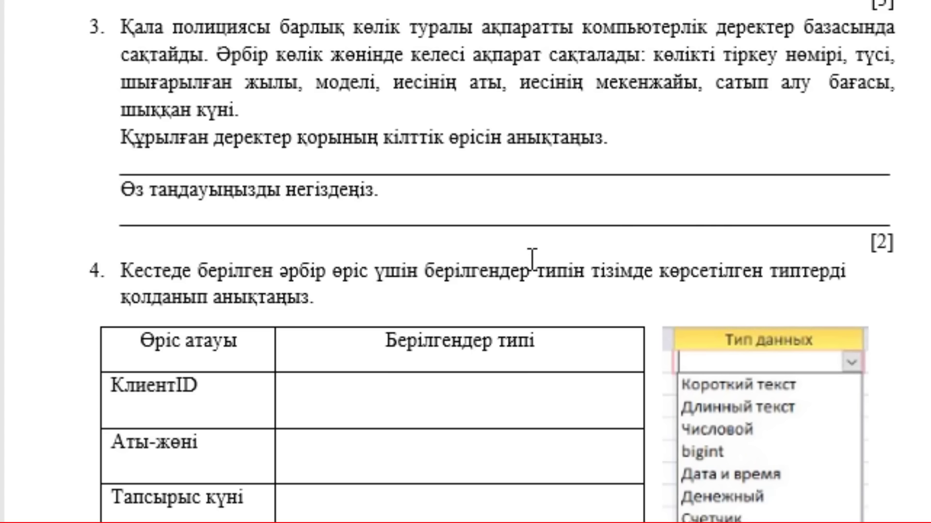
# Delete question 3's answer line and type 'Кілттік өріс – Көлікті тіркеу нөмірі' below the prompt.
pyautogui.click(287, 173)
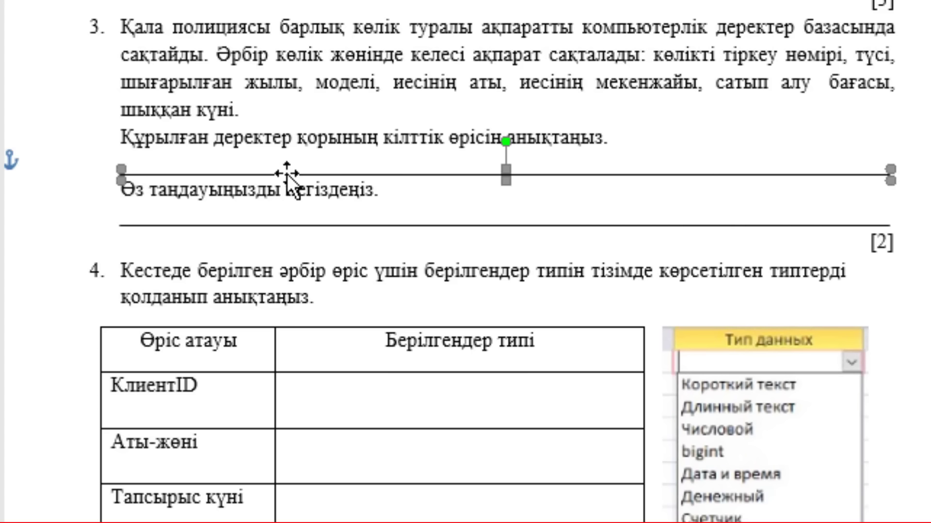
pyautogui.press('Delete')
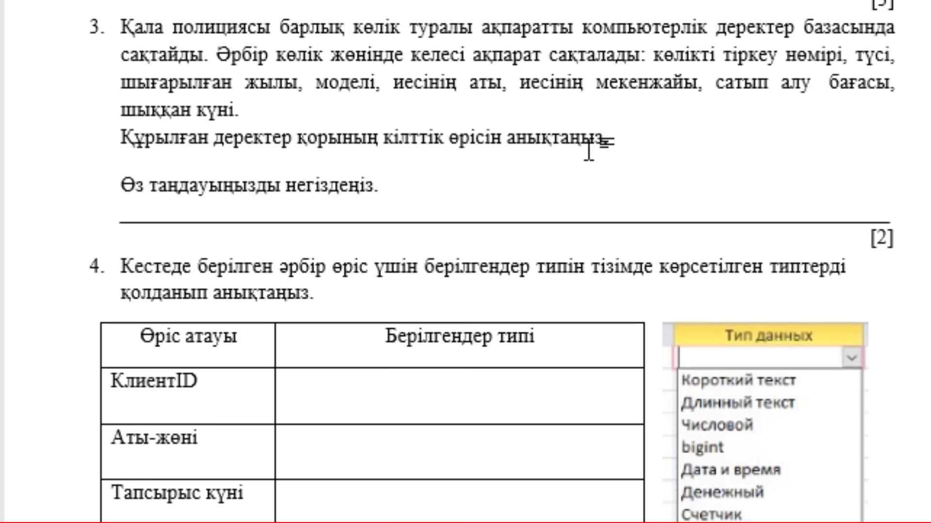
pyautogui.click(614, 141)
pyautogui.press('Return')
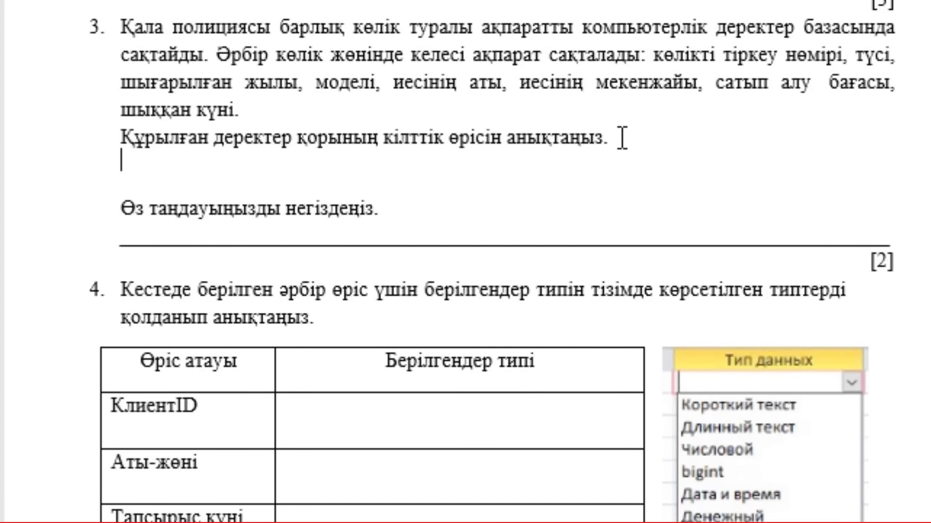
pyautogui.write('Кілтт')
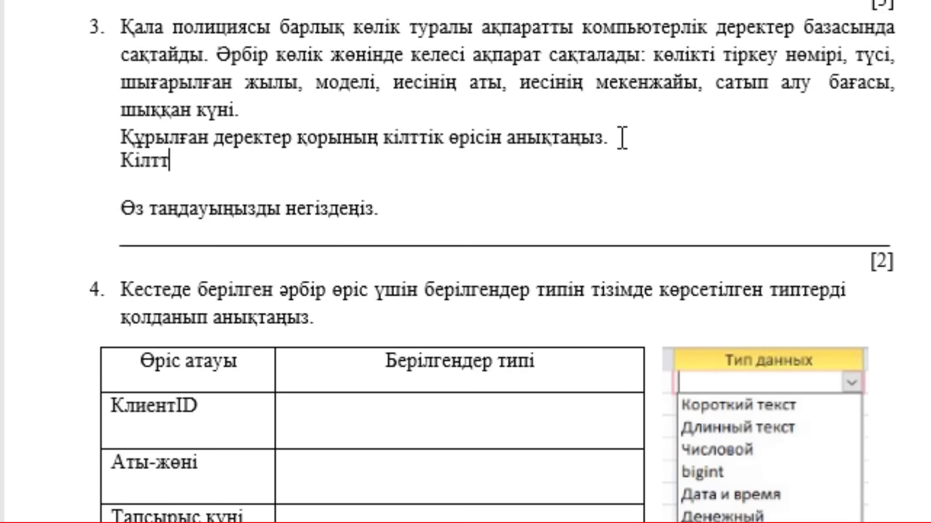
pyautogui.write('ік өр')
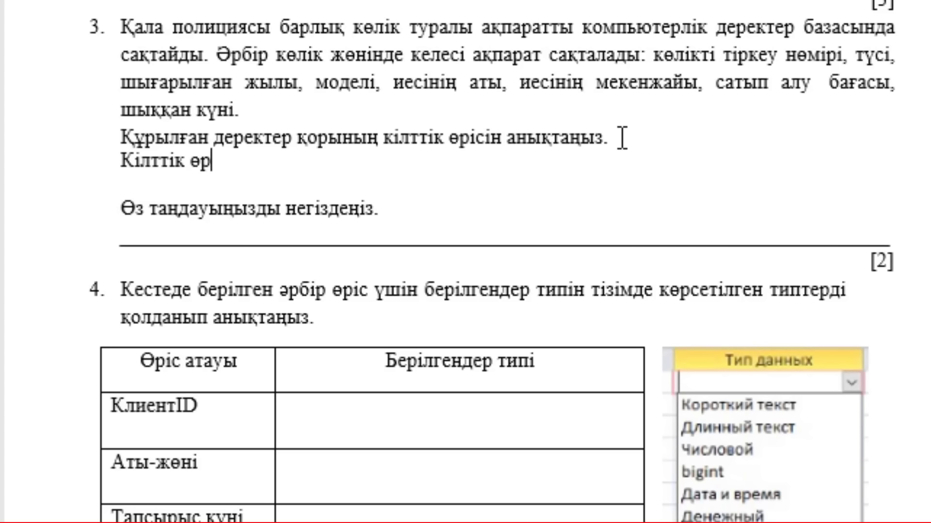
pyautogui.write('сі')
pyautogui.write('с')
pyautogui.press('BackSpace')
pyautogui.press('BackSpace')
pyautogui.press('BackSpace')
pyautogui.write('іс – К')
pyautogui.write('-л3кт3')
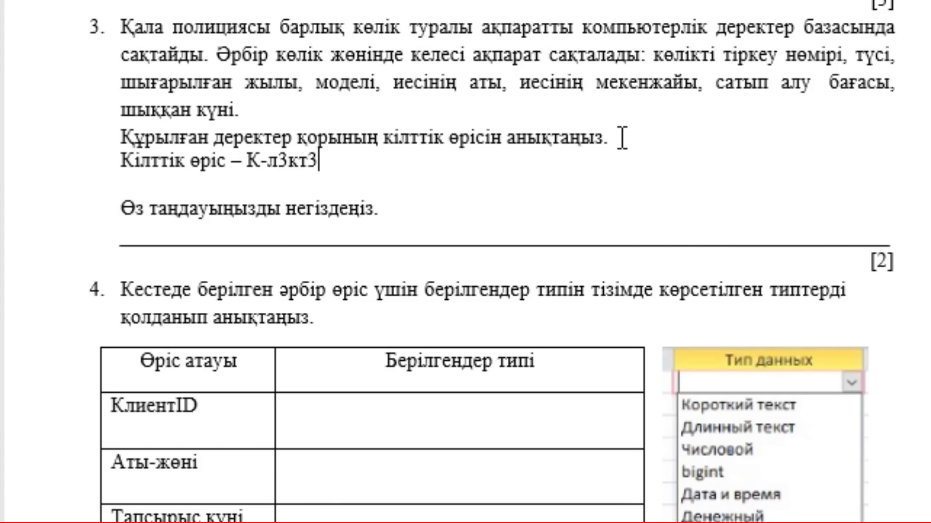
pyautogui.press('BackSpace')
pyautogui.press('BackSpace')
pyautogui.press('BackSpace')
pyautogui.press('BackSpace')
pyautogui.press('BackSpace')
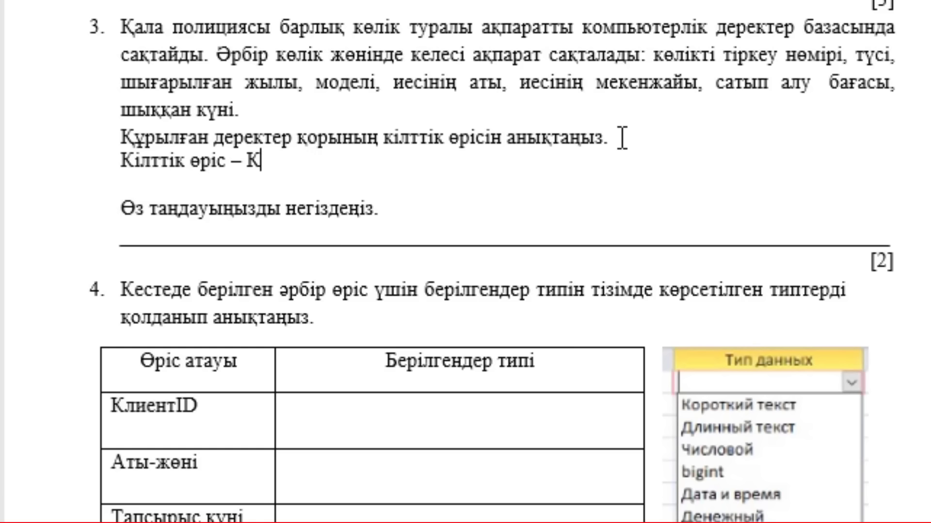
pyautogui.write('өл')
pyautogui.write('ітк')
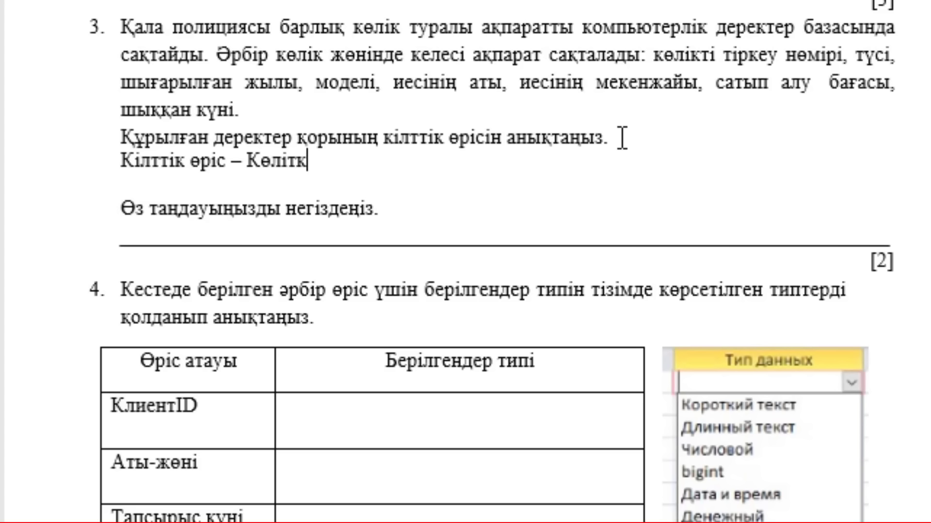
pyautogui.press('BackSpace')
pyautogui.press('BackSpace')
pyautogui.write('кті ті')
pyautogui.write('ркеу ')
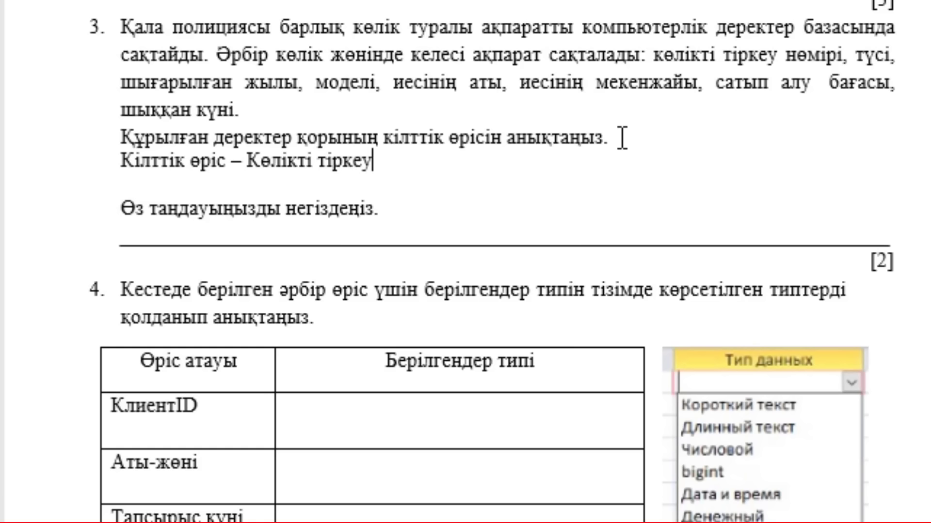
pyautogui.write('нөмі')
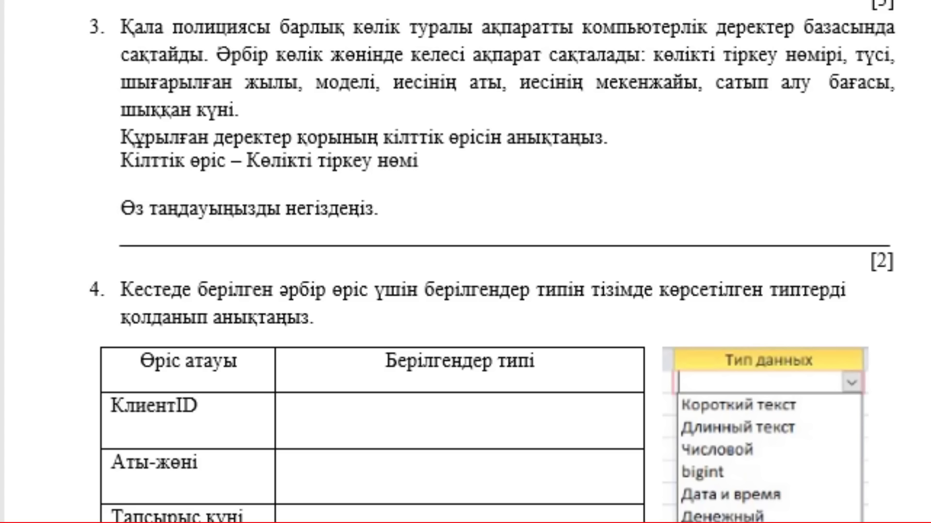
pyautogui.write('рі')
# Replace the answer rule with 'Көлікті тіркеу нөмірі әрбір көлік үшін жеке беріледі.'.
pyautogui.click(550, 250)
pyautogui.click(547, 246)
pyautogui.press('Delete')
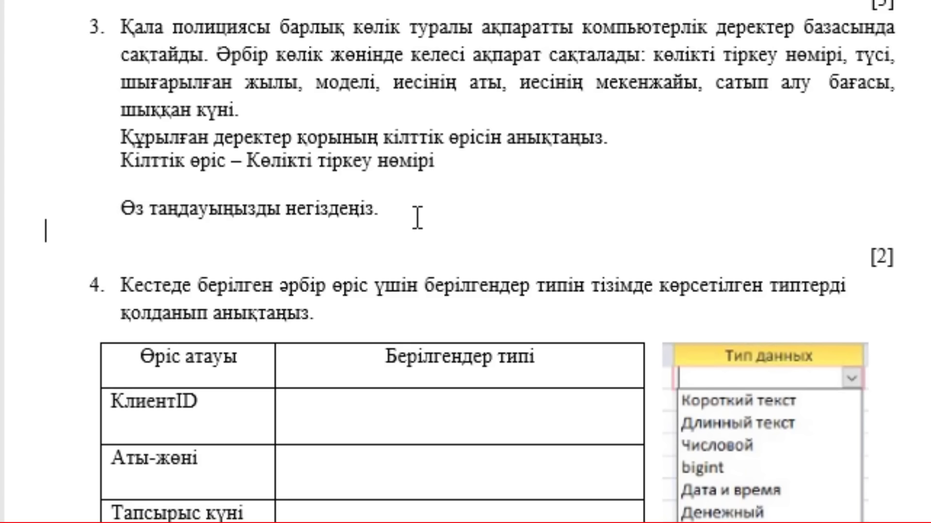
pyautogui.press('Return')
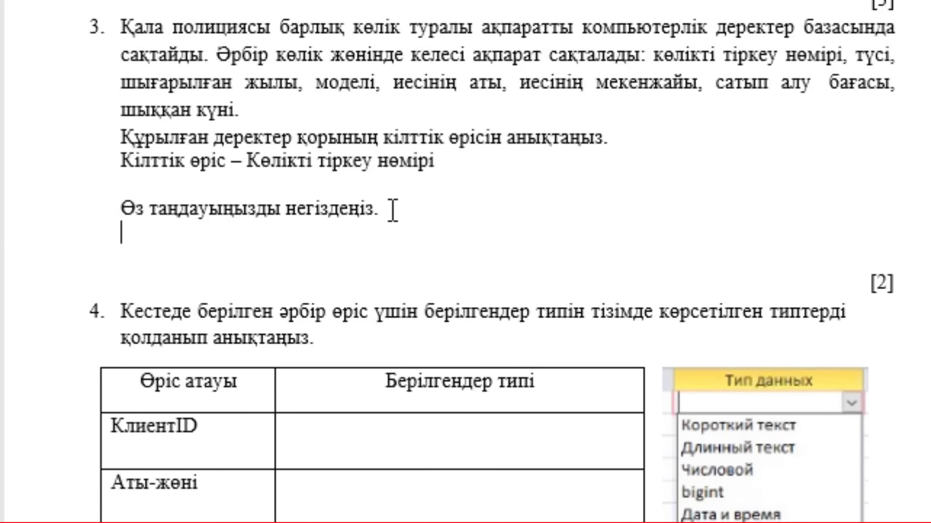
pyautogui.write('Көл')
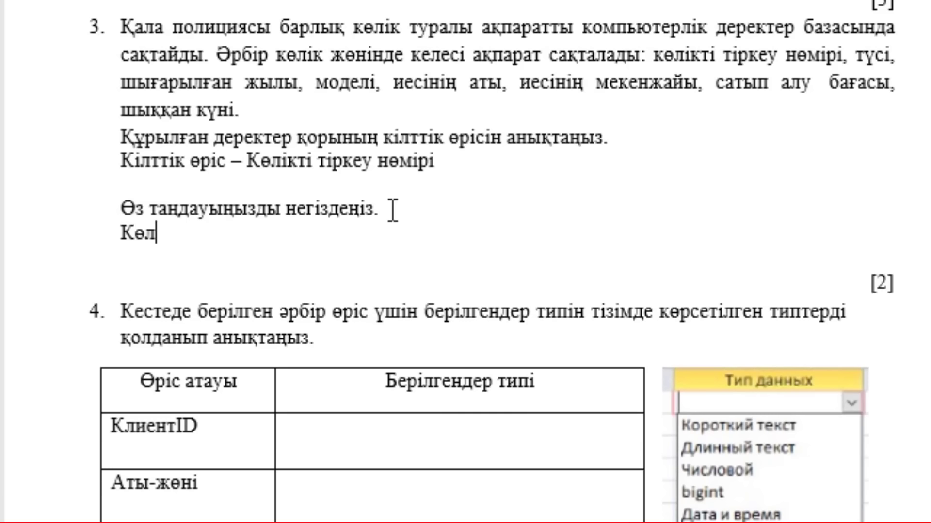
pyautogui.write('ікті тіре')
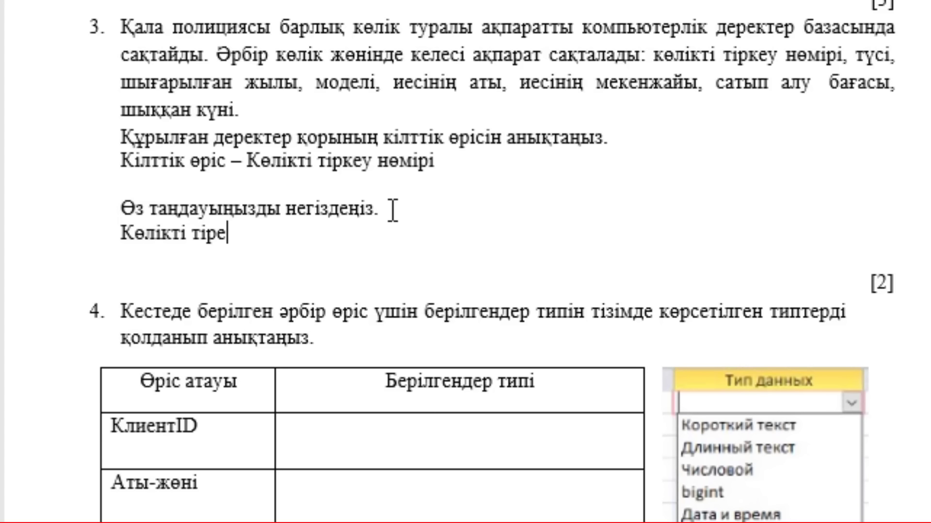
pyautogui.press('BackSpace')
pyautogui.write('кеу н')
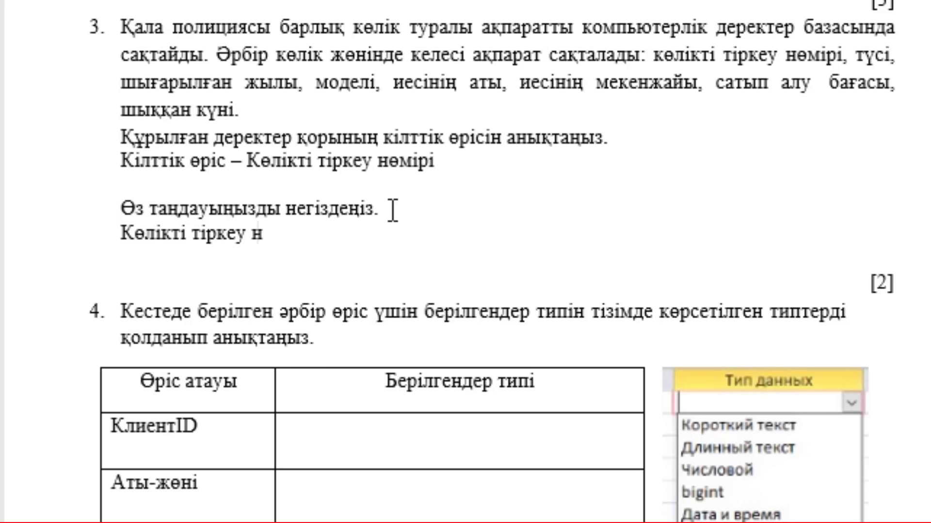
pyautogui.write('һмір')
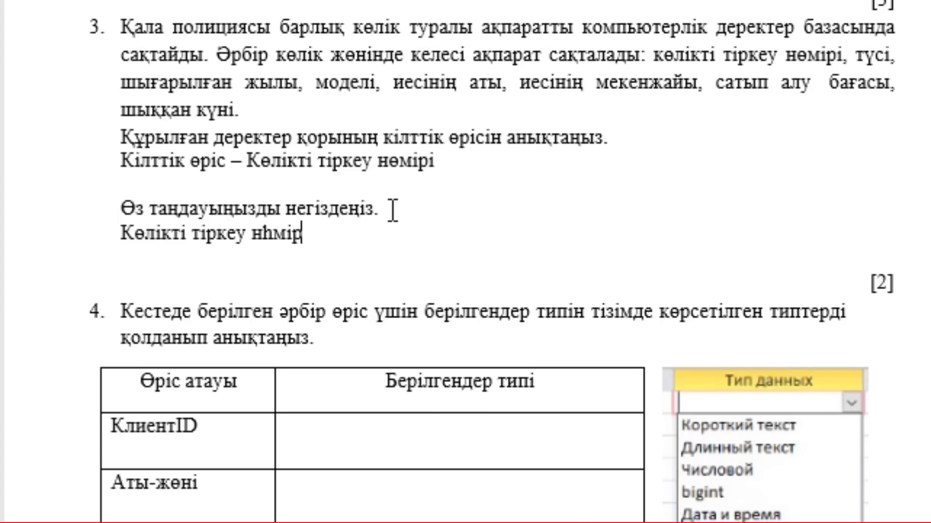
pyautogui.write('і')
pyautogui.press('BackSpace')
pyautogui.press('BackSpace')
pyautogui.press('BackSpace')
pyautogui.press('BackSpace')
pyautogui.press('BackSpace')
pyautogui.write('өмірі')
pyautogui.write(' әр')
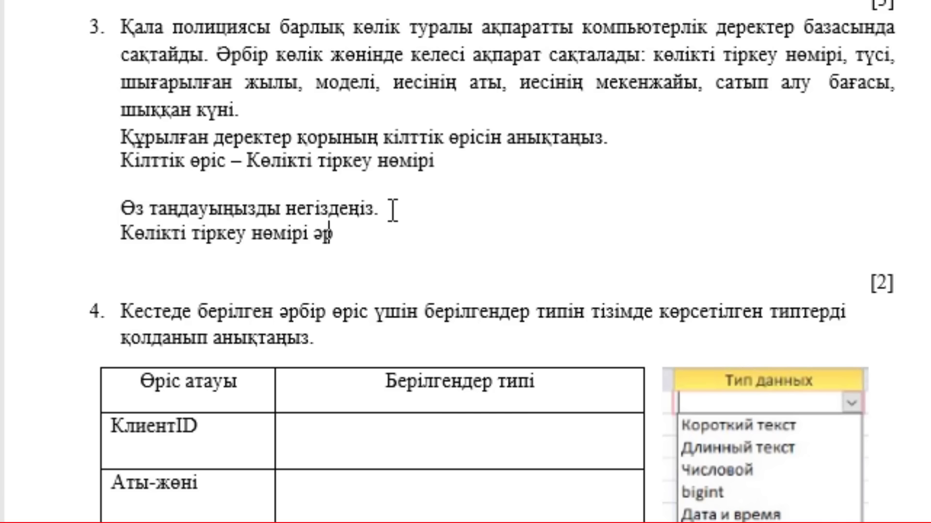
pyautogui.write('бір кө')
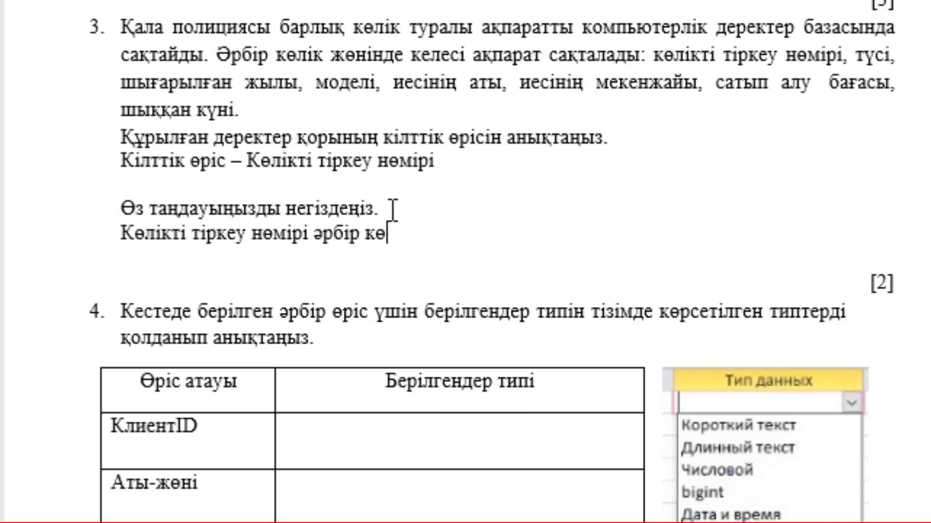
pyautogui.write('лік үшін ')
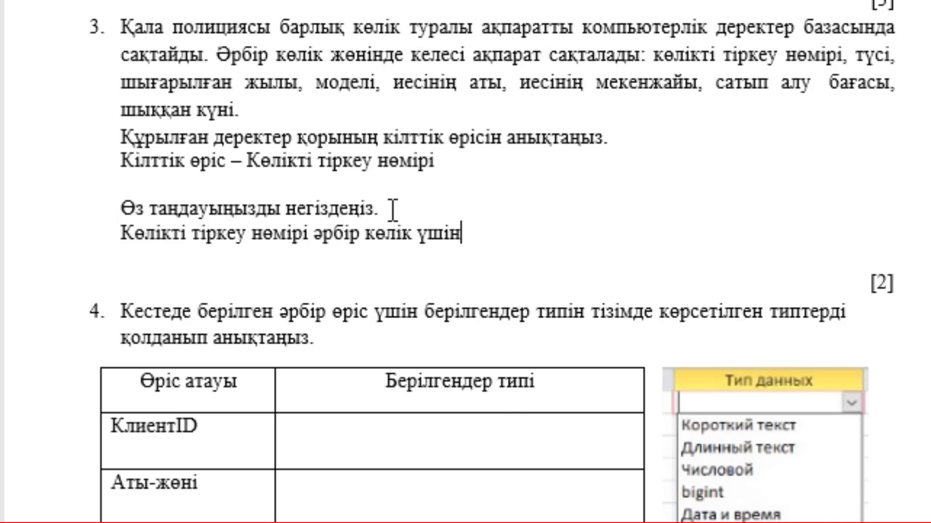
pyautogui.write('ж')
pyautogui.write('еке бер')
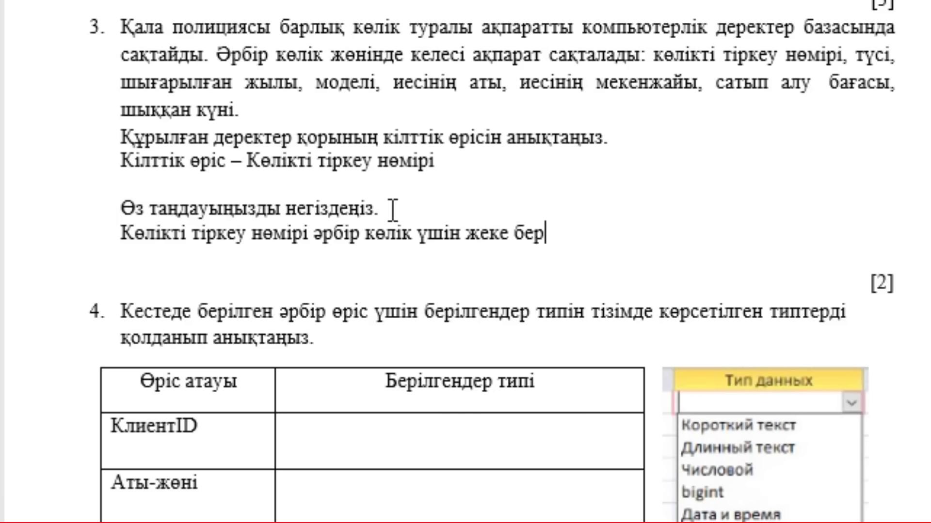
pyautogui.write('іле')
pyautogui.write('ді')
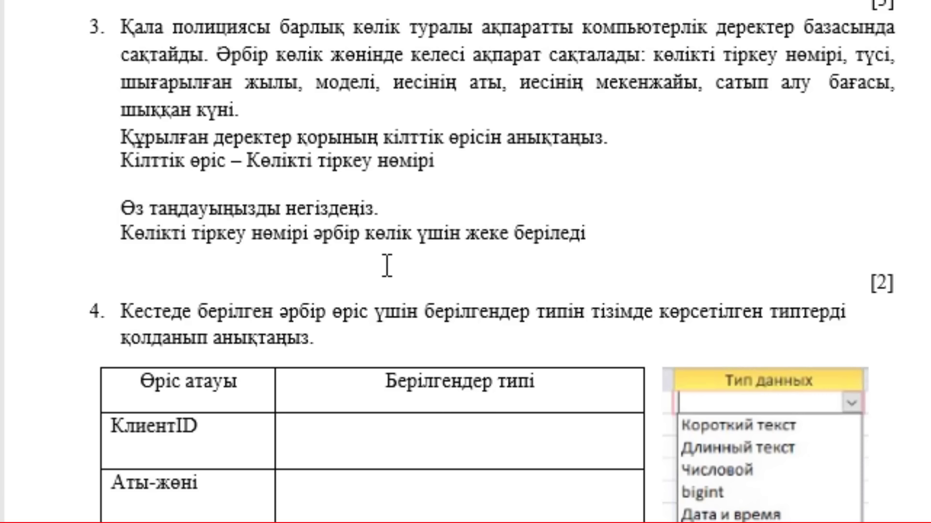
pyautogui.write('.')
# Enter Счетчик, Короткий текст and Дата и время as the first three data types.
pyautogui.scroll(-3, 340, 246)
pyautogui.scroll(-2, 214, 171)
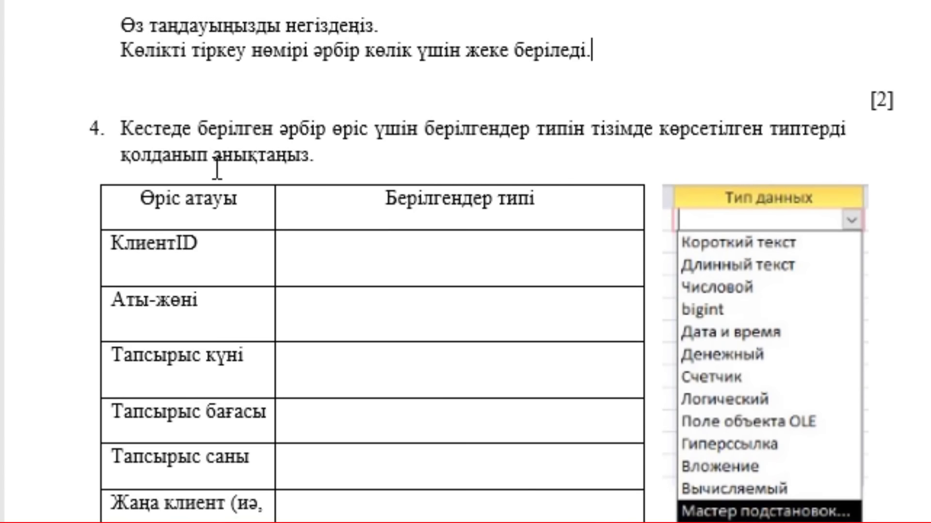
pyautogui.scroll(-1, 202, 115)
pyautogui.scroll(-1, 214, 104)
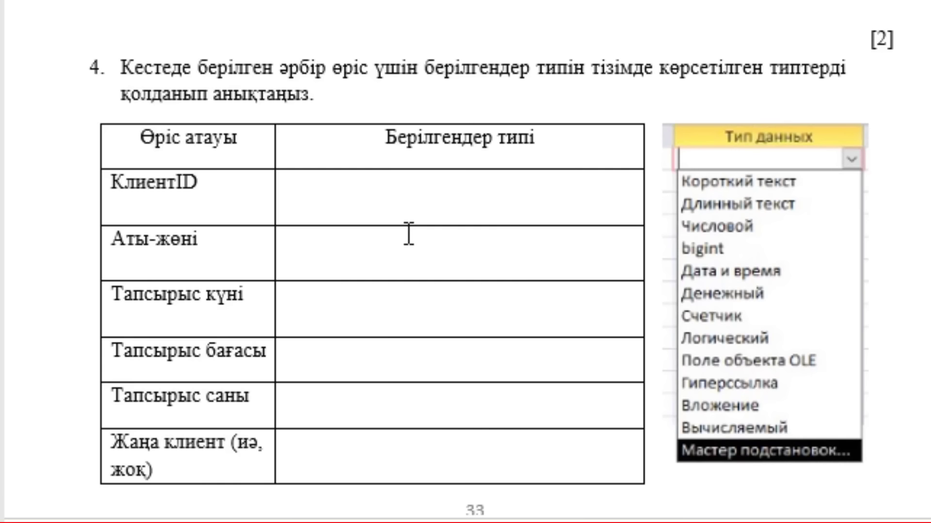
pyautogui.click(414, 200)
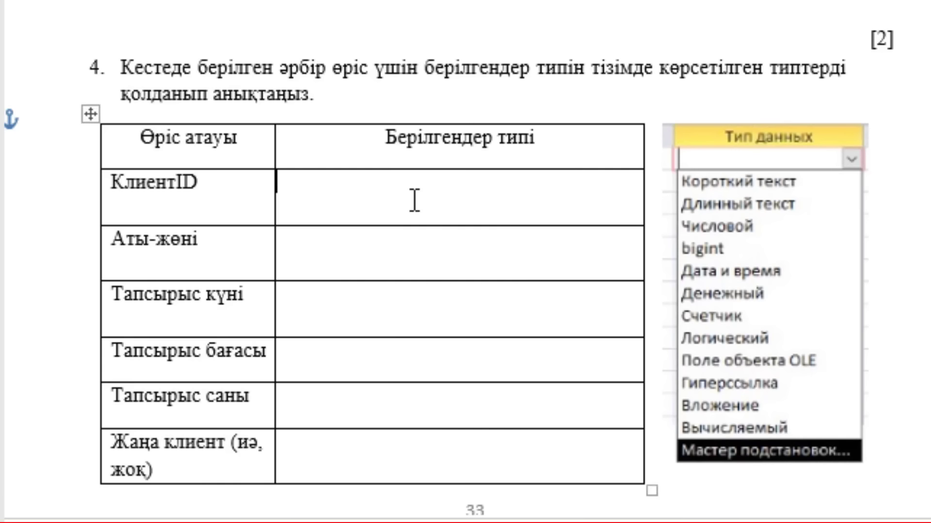
pyautogui.write('Счет')
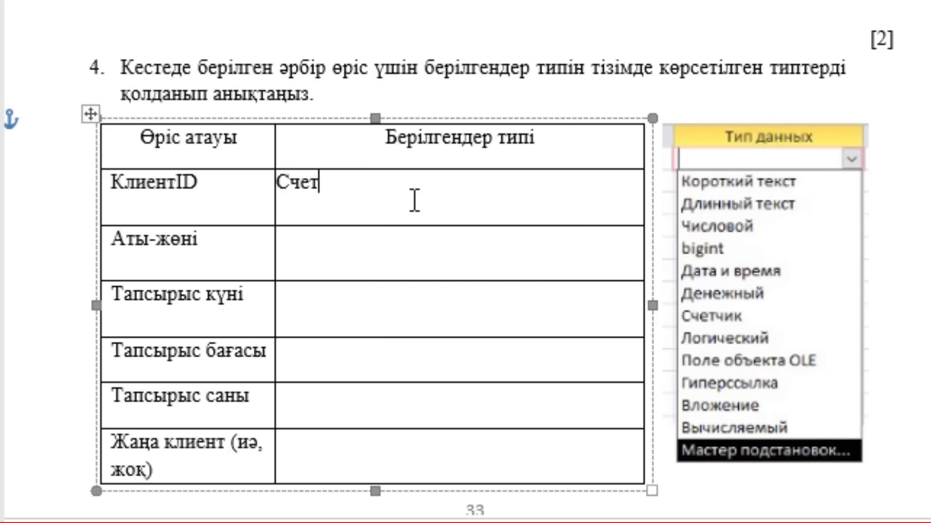
pyautogui.write('чик')
pyautogui.write('Коротк')
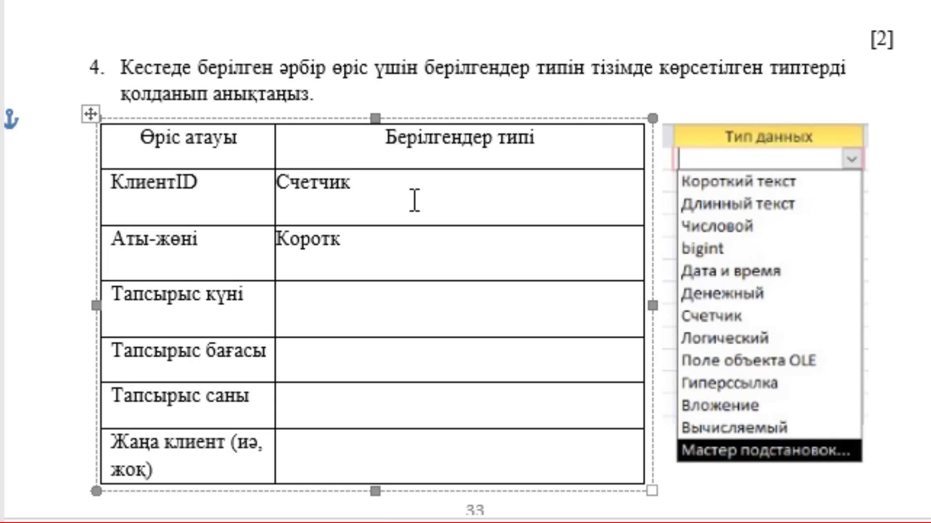
pyautogui.write('ий текст')
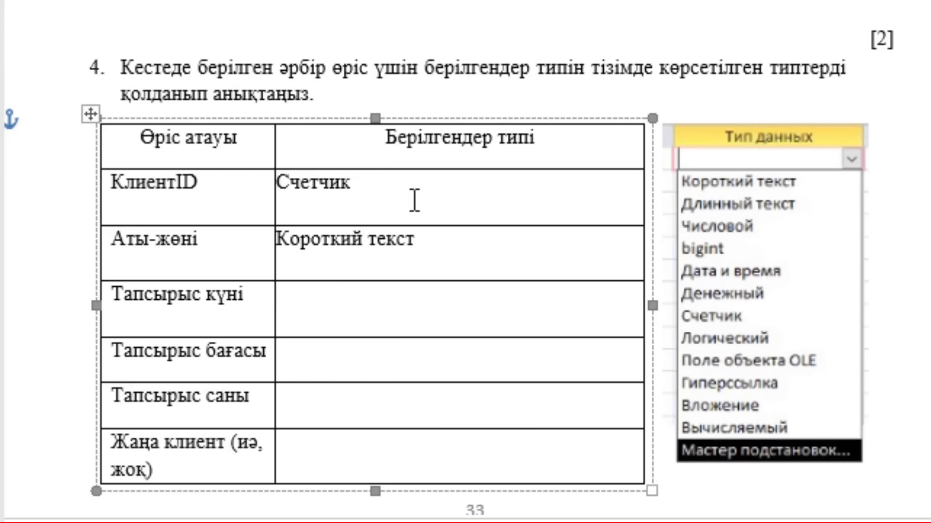
pyautogui.write('Дата')
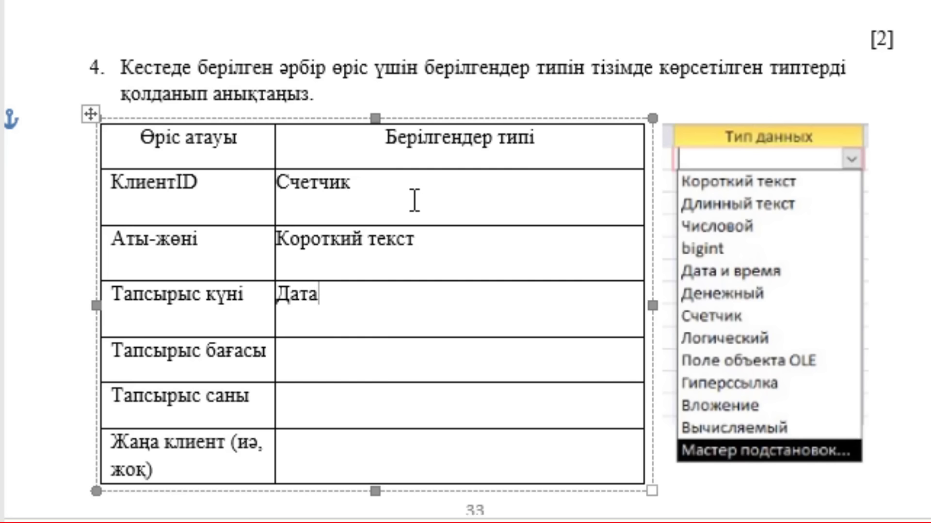
pyautogui.write(' и время')
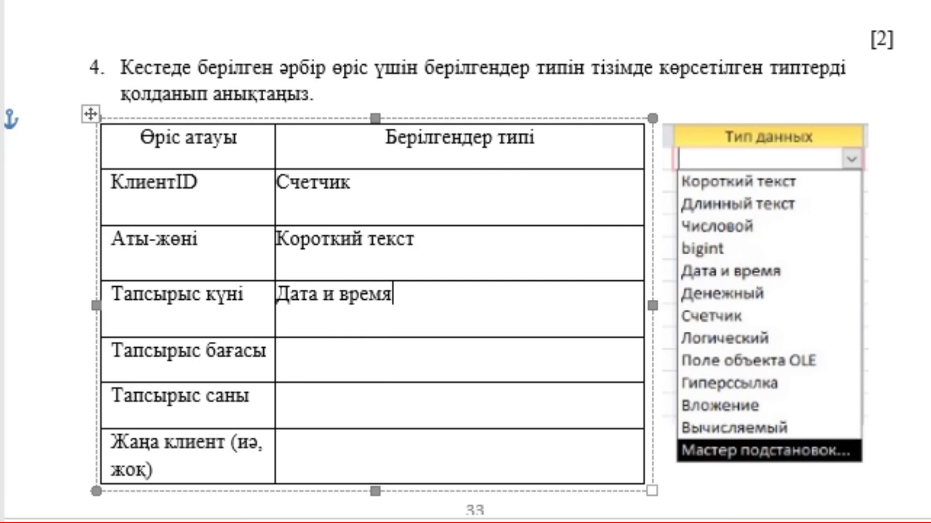
# Enter Денежный, Числовой and Логический for the remaining three fields.
pyautogui.click(277, 351)
pyautogui.write('Дене')
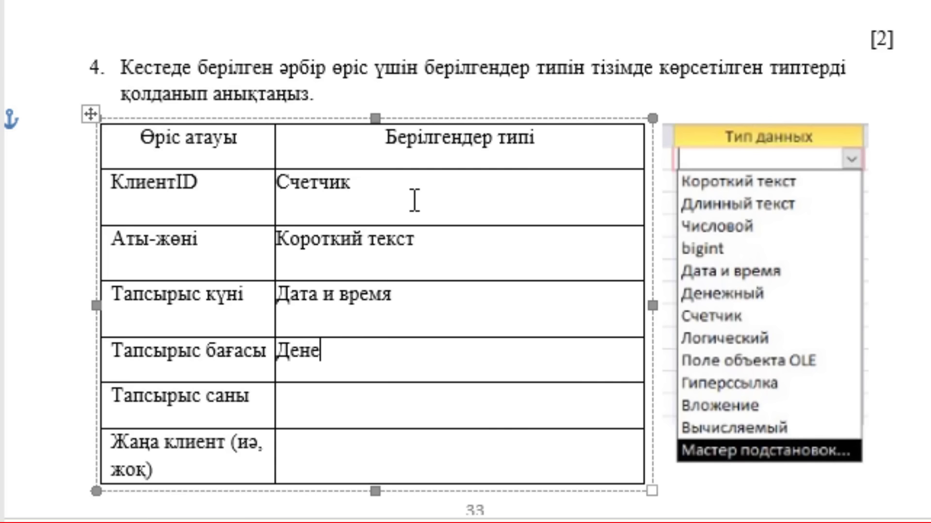
pyautogui.write('жный')
pyautogui.press('Down')
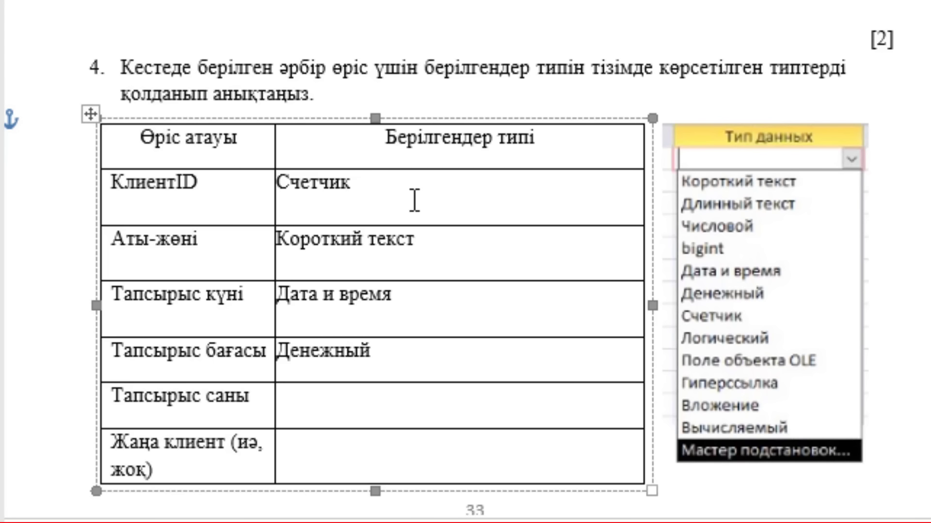
pyautogui.write('Ч')
pyautogui.write('исловой')
pyautogui.press('Down')
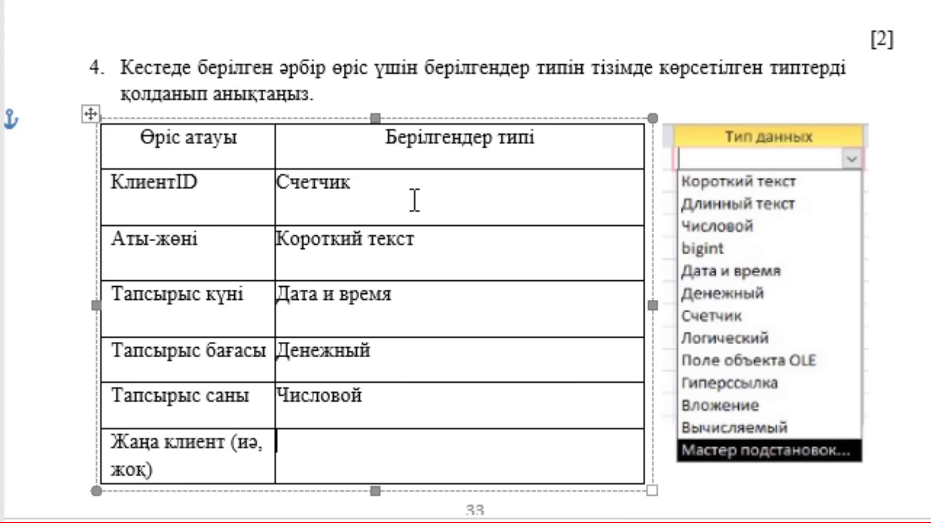
pyautogui.write('Логи')
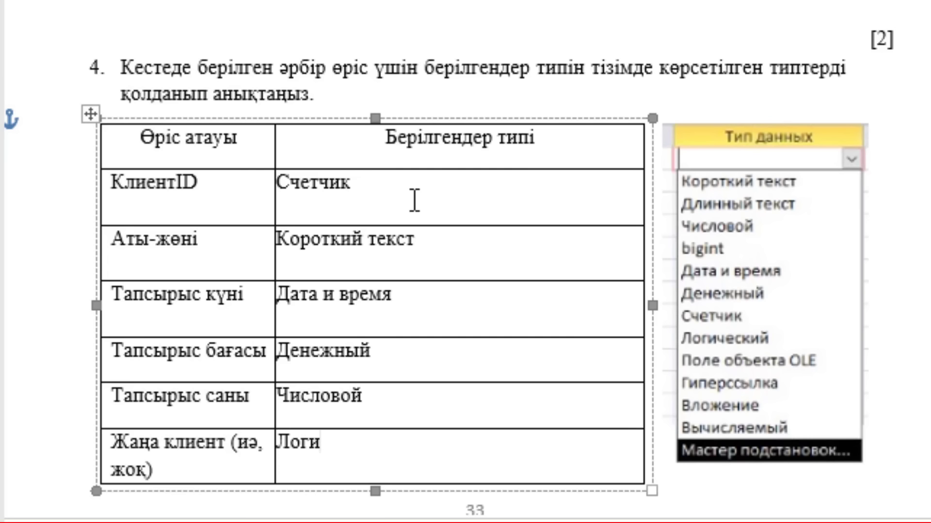
pyautogui.write('чес')
pyautogui.write('кий')
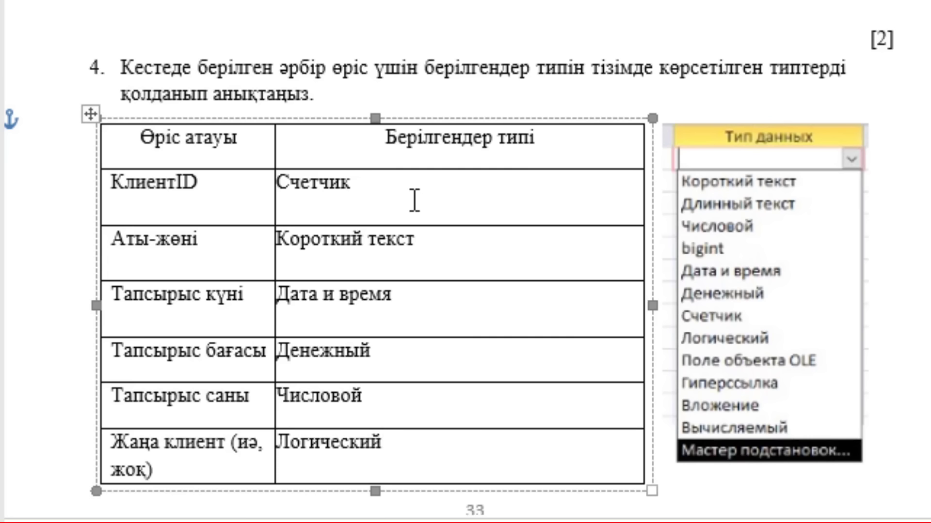
pyautogui.scroll(-1, 414, 199)
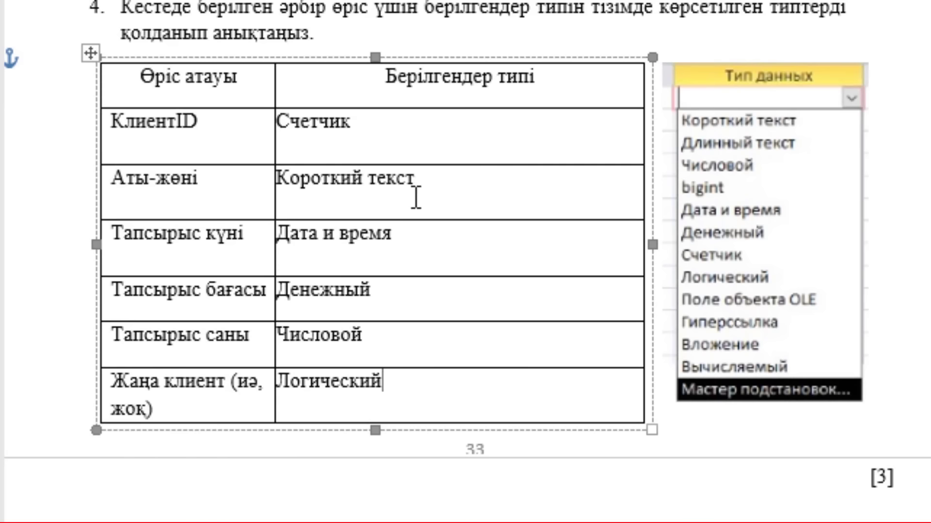
pyautogui.moveTo(192, 130)
pyautogui.mouseDown()
pyautogui.moveTo(245, 322)
pyautogui.moveTo(233, 389)
pyautogui.mouseUp()
pyautogui.moveTo(384, 148); pyautogui.dragTo(375, 382)
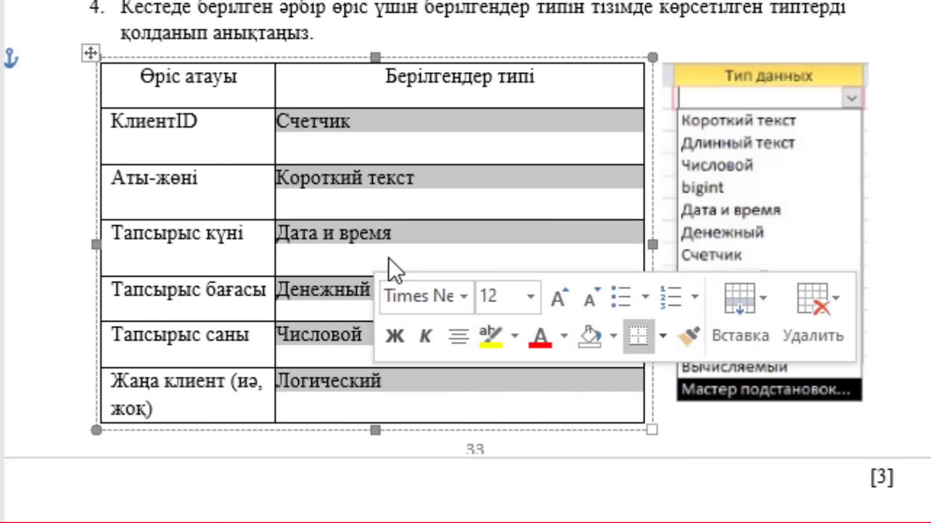
pyautogui.click(406, 179)
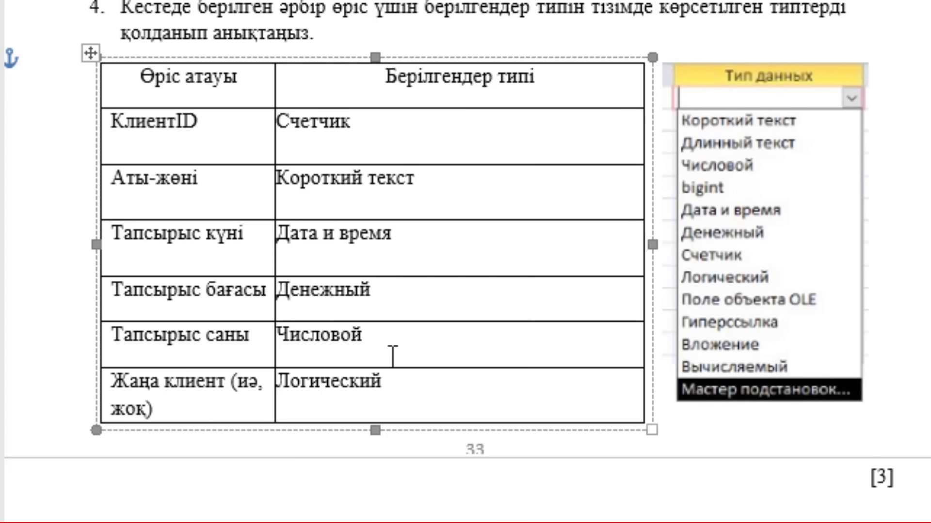
# Delete question 5's first ruled line and add a blank unnumbered line beneath its prompt.
pyautogui.scroll(-5, 392, 356)
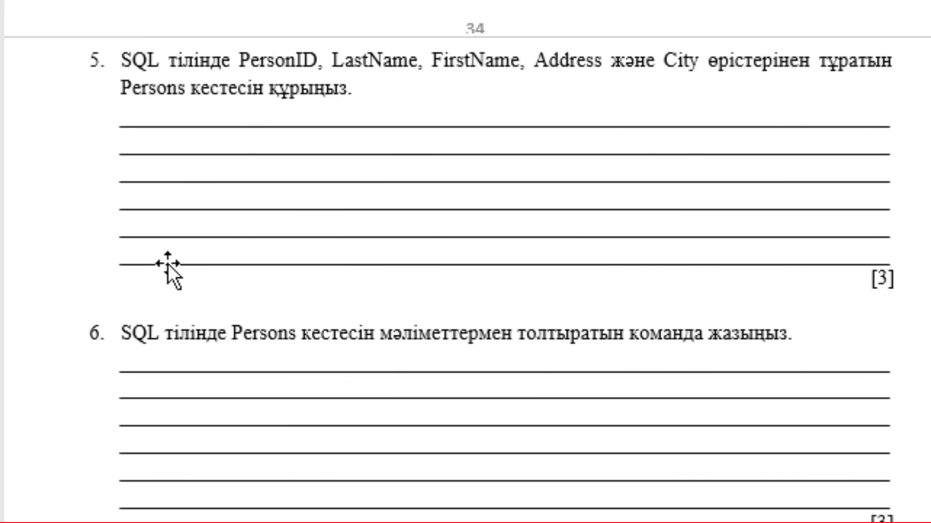
pyautogui.click(237, 127)
pyautogui.press('Delete')
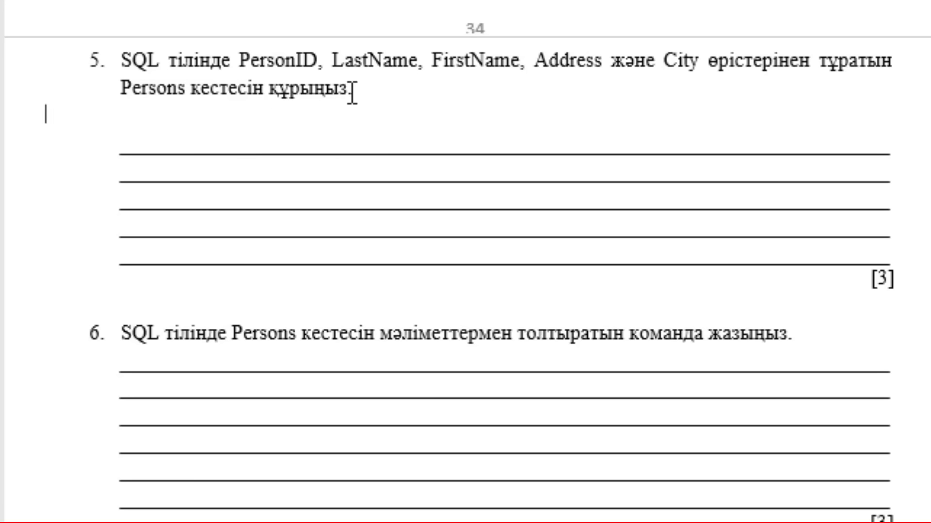
pyautogui.press('Return')
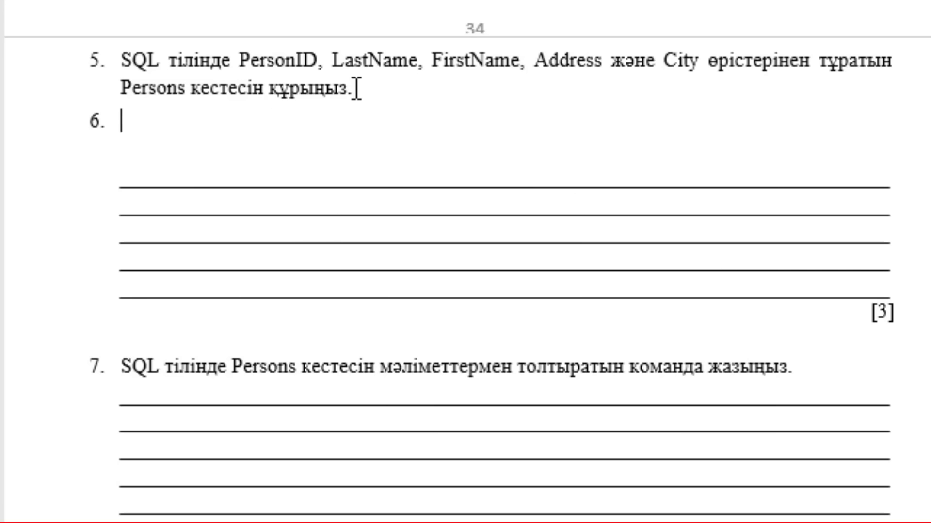
pyautogui.press('BackSpace')
# Type 'Create table Persons (PersonID int' plus LastName and FirstName varchar(255) lines.
pyautogui.write('Crea')
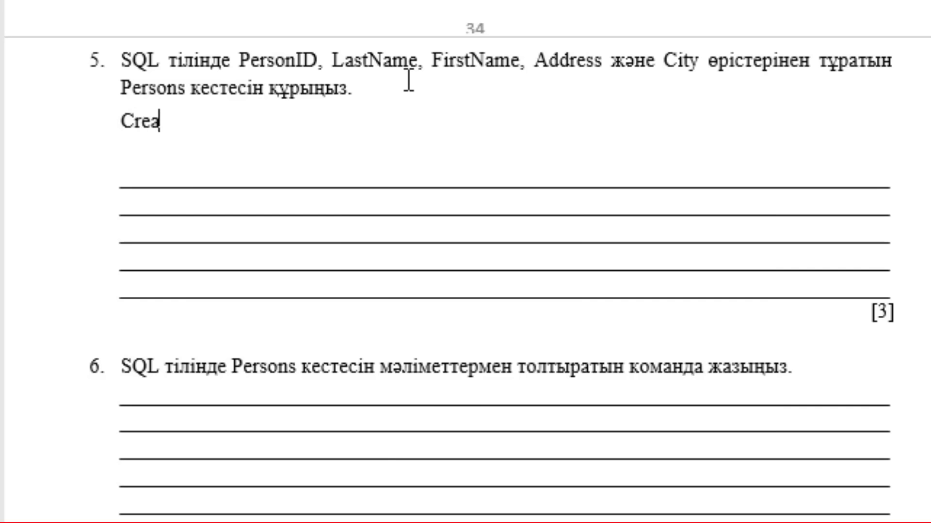
pyautogui.write('te ')
pyautogui.write('table')
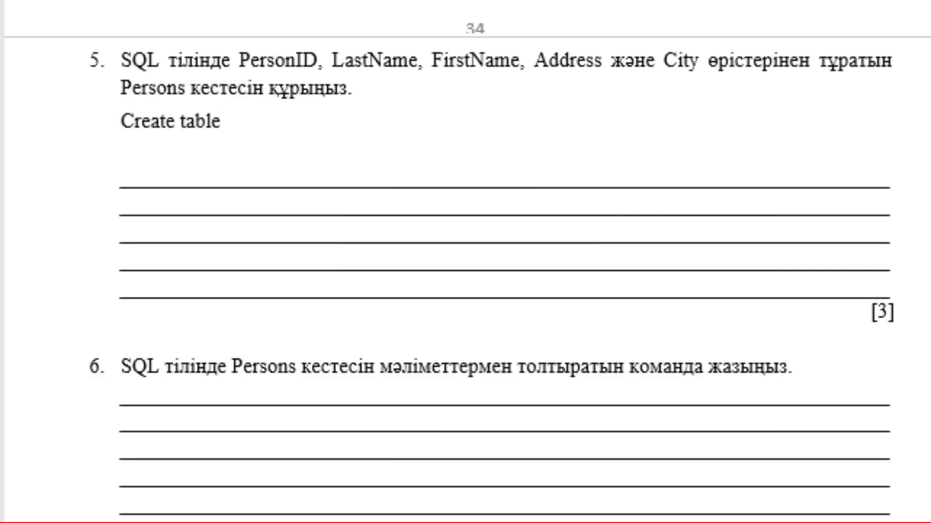
pyautogui.write('Perso')
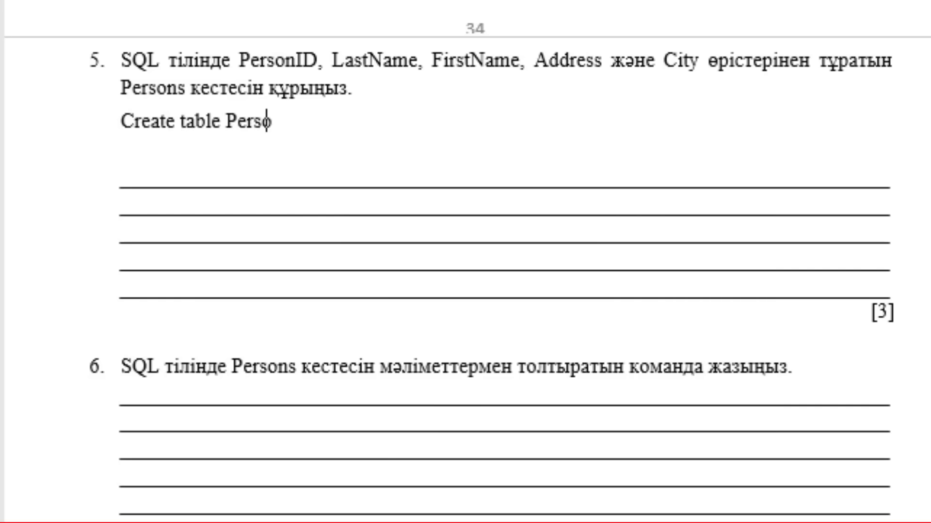
pyautogui.write('nd')
pyautogui.press('BackSpace')
pyautogui.write('s')
pyautogui.press('BackSpace')
pyautogui.write('(')
pyautogui.write('Perso')
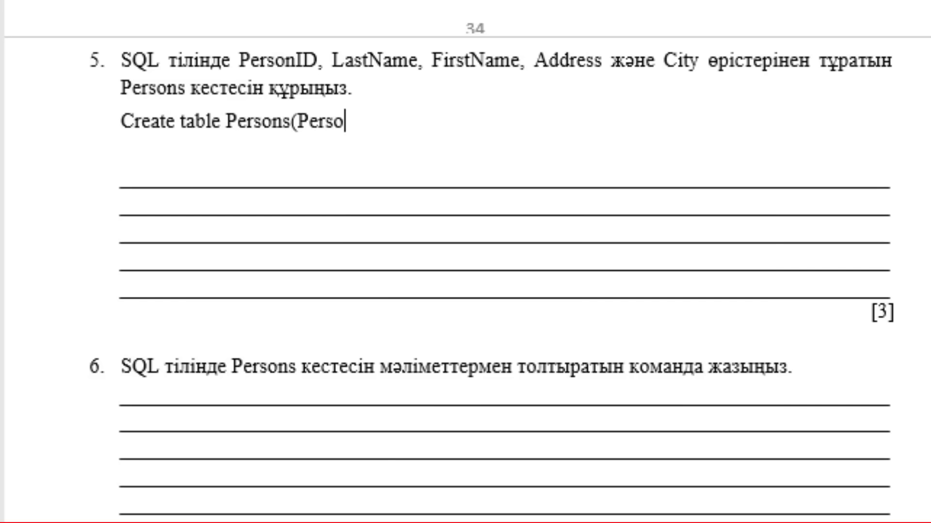
pyautogui.write('nID')
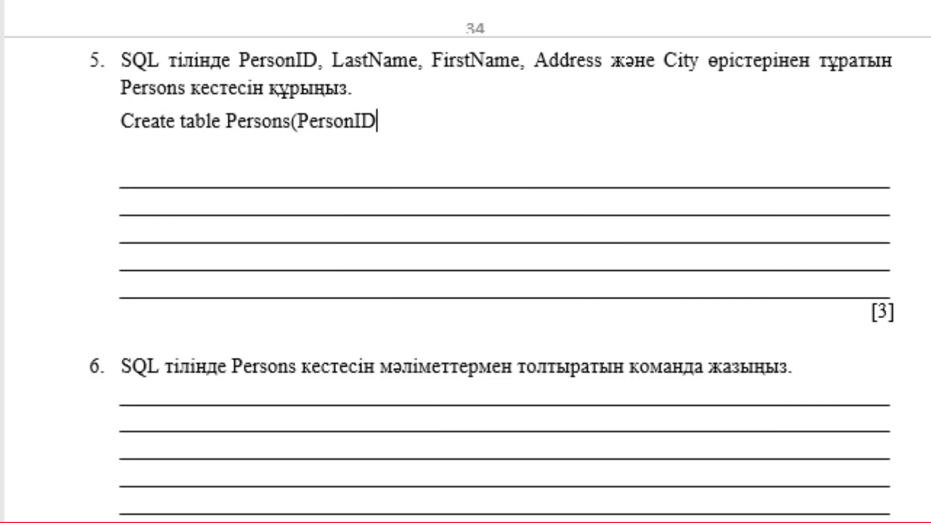
pyautogui.write(' in')
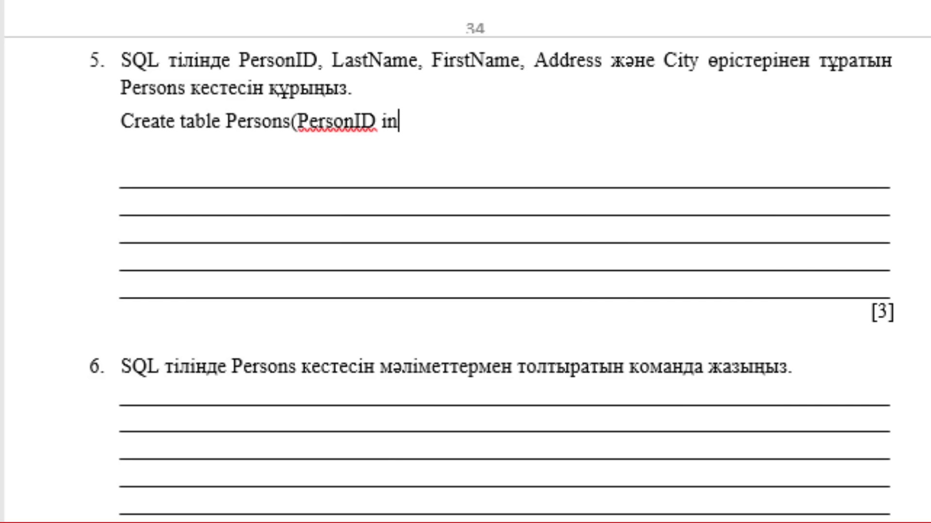
pyautogui.write('t6')
pyautogui.press('BackSpace')
pyautogui.press('Return')
pyautogui.write('La')
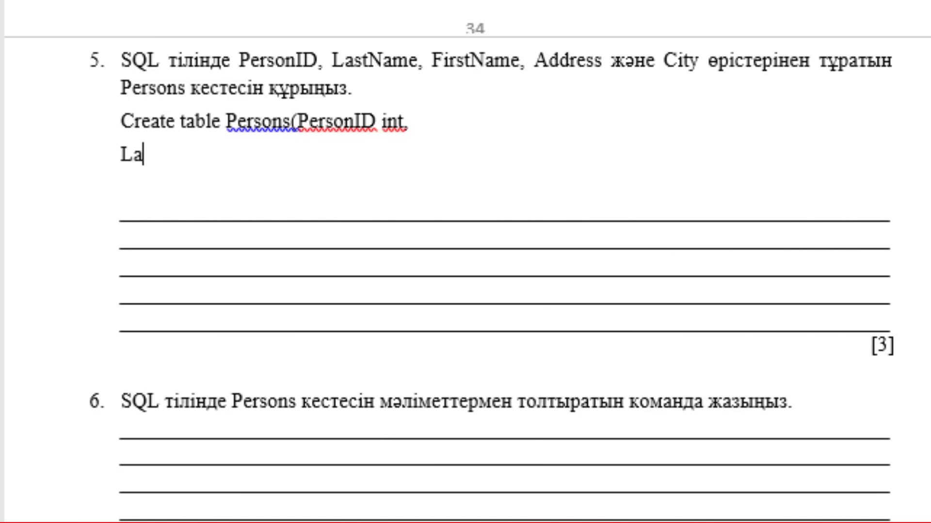
pyautogui.write('stN')
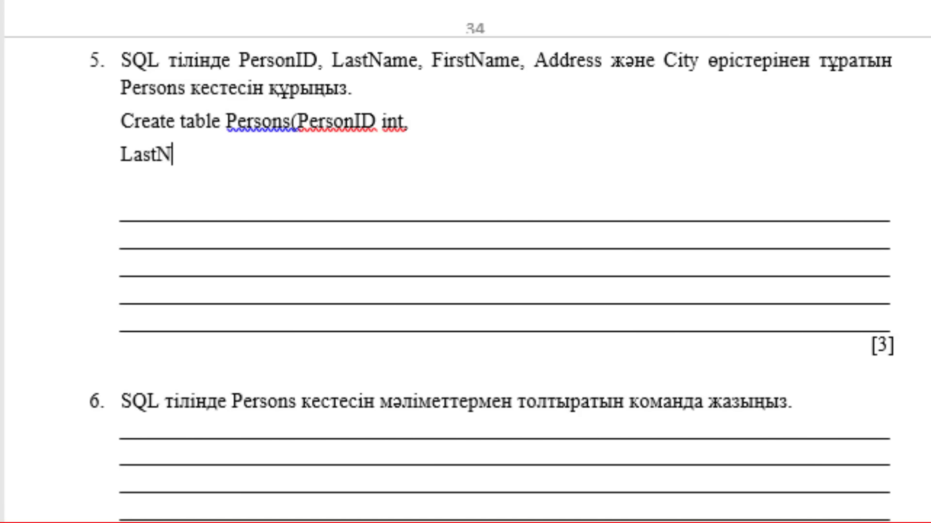
pyautogui.write('ame')
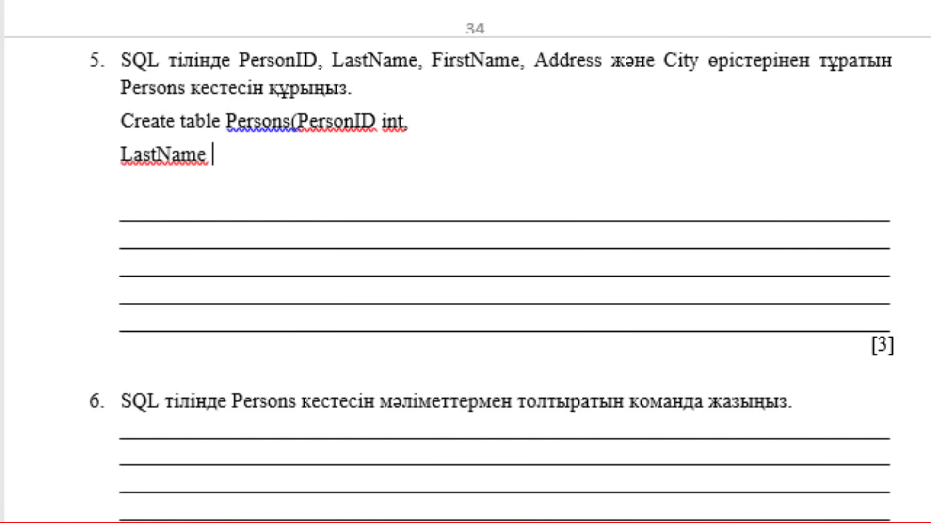
pyautogui.write(' varcg')
pyautogui.press('BackSpace')
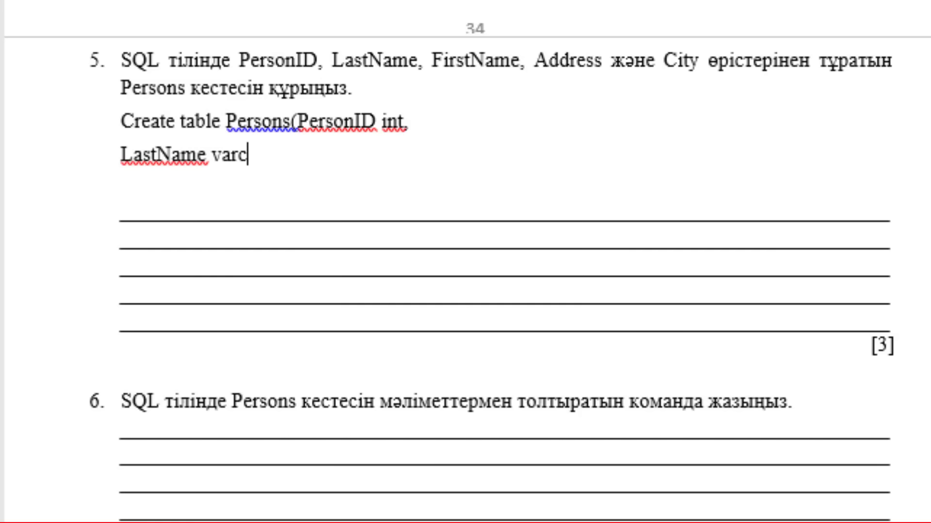
pyautogui.write('har(')
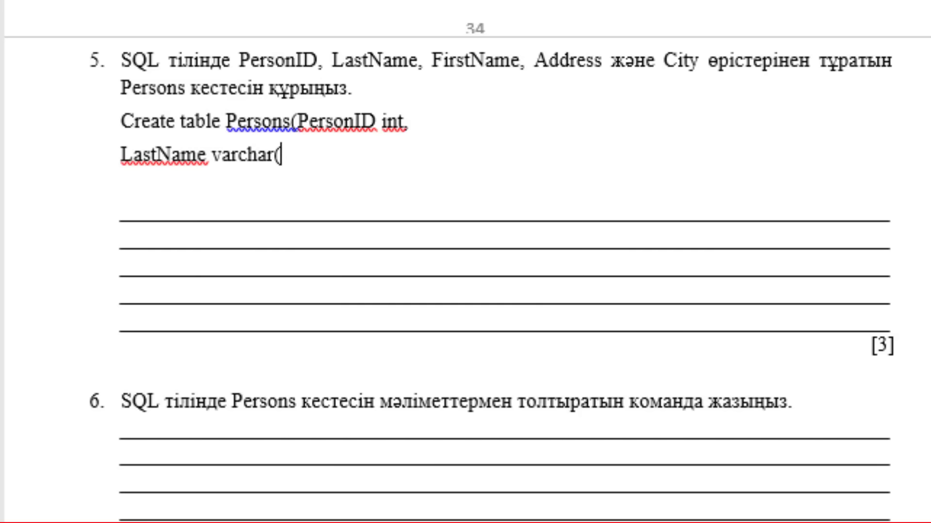
pyautogui.write('255')
pyautogui.write(')')
pyautogui.press('Return')
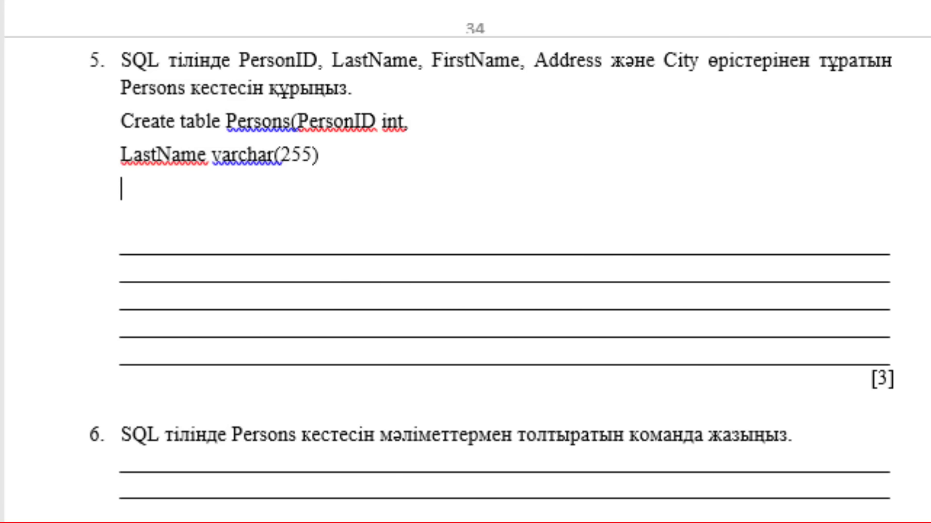
pyautogui.write('R')
pyautogui.press('BackSpace')
pyautogui.write('F')
pyautogui.write('irstName')
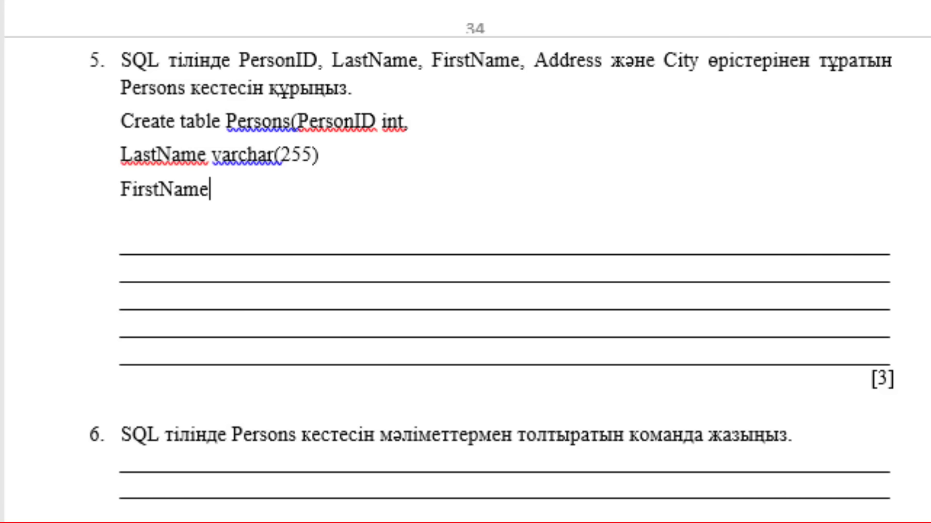
pyautogui.write(' va')
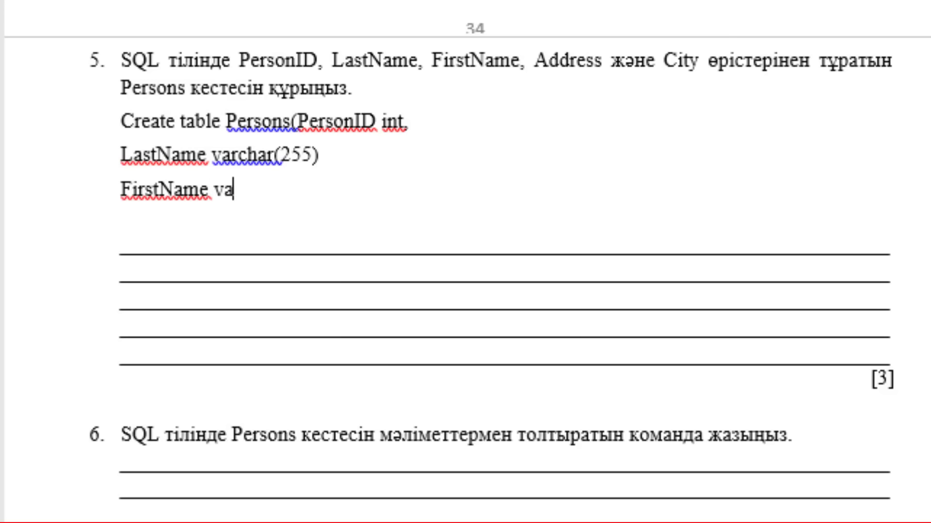
pyautogui.write('rchar')
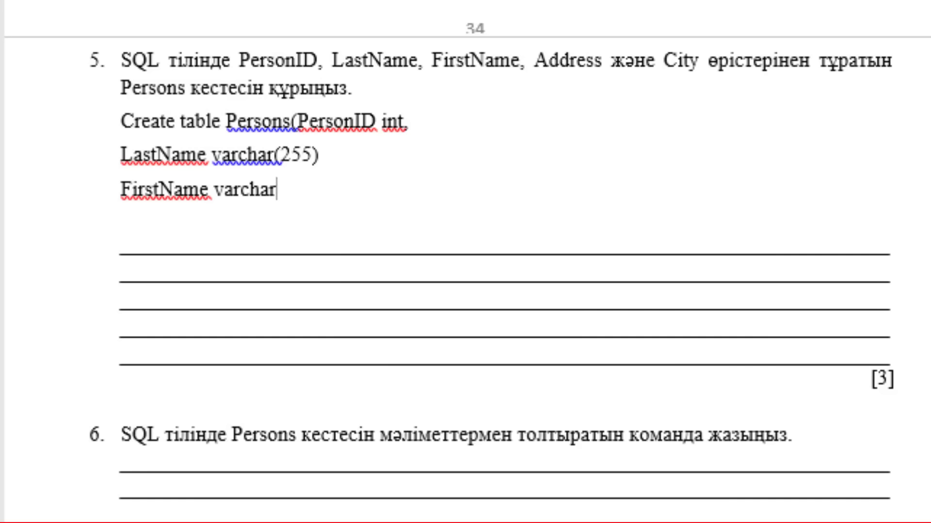
pyautogui.write('(255')
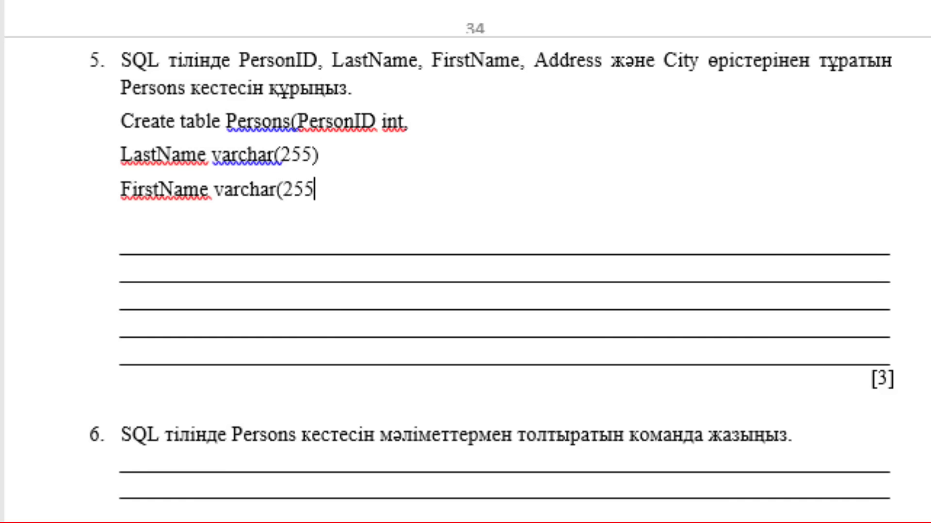
pyautogui.write(')')
# Add the comma after LastName and finish with Adress and City varchar(255) columns.
pyautogui.click(320, 155)
pyautogui.write(',')
pyautogui.click(322, 189)
pyautogui.press('Return')
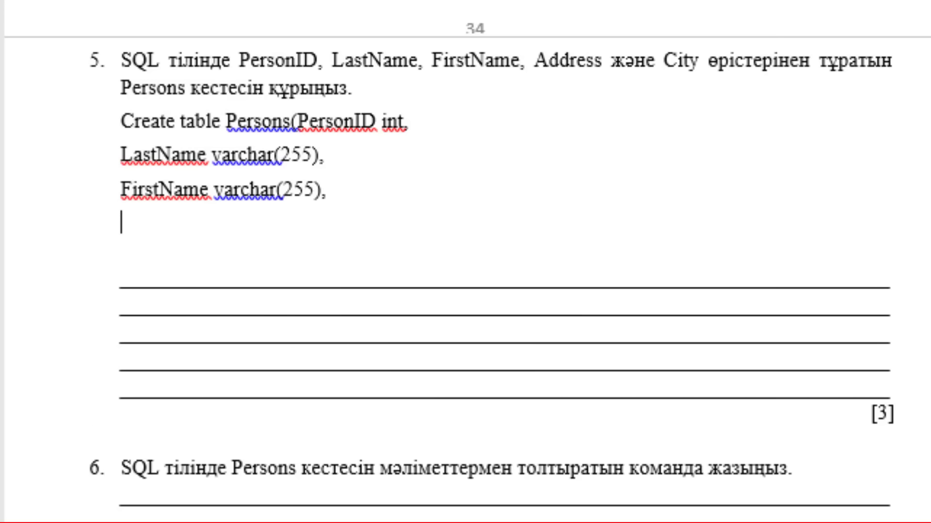
pyautogui.write('Adr')
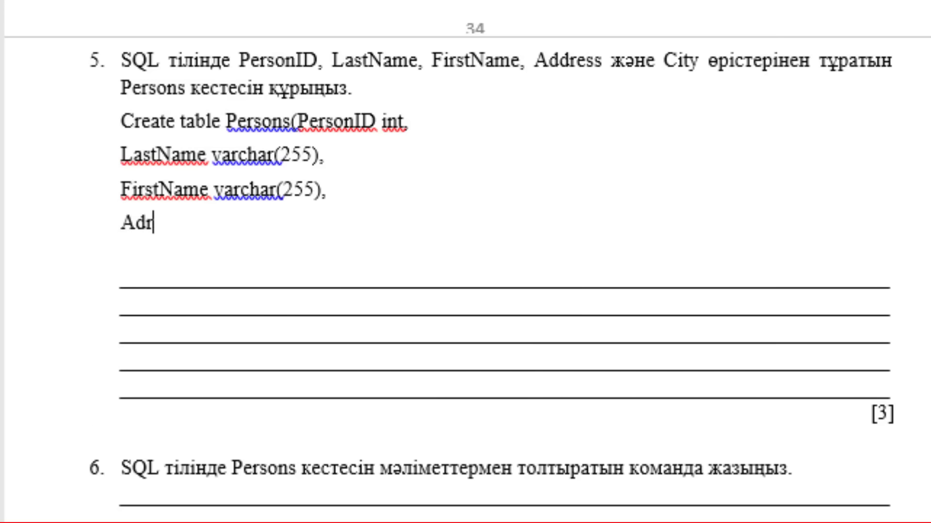
pyautogui.write('ess var')
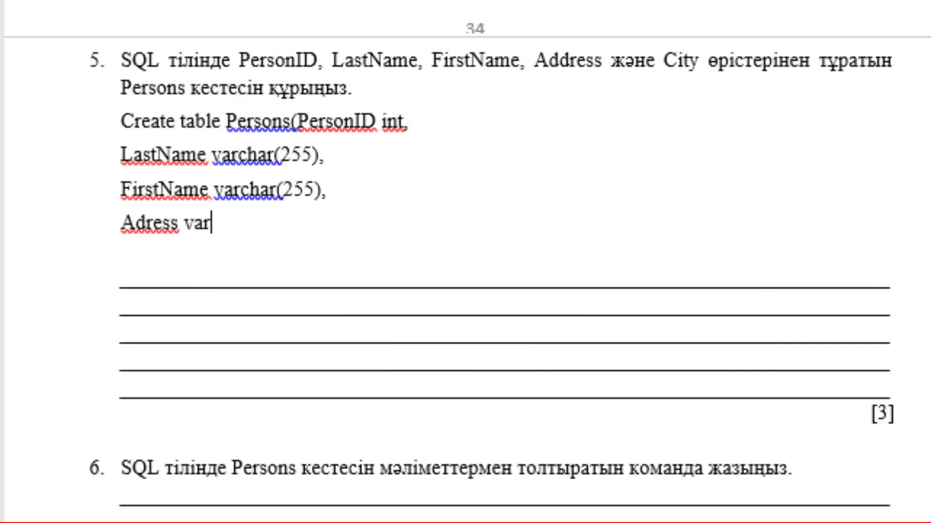
pyautogui.write('char(')
pyautogui.write('255),')
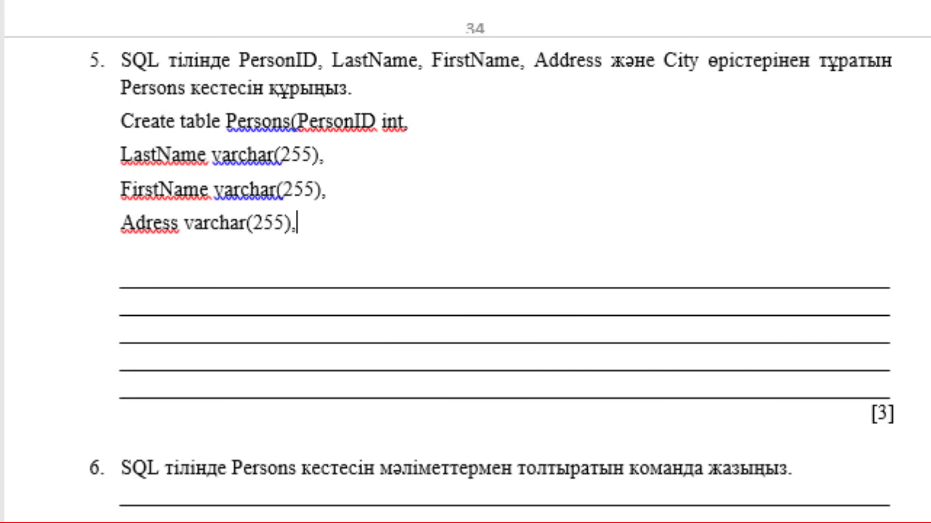
pyautogui.press('Return')
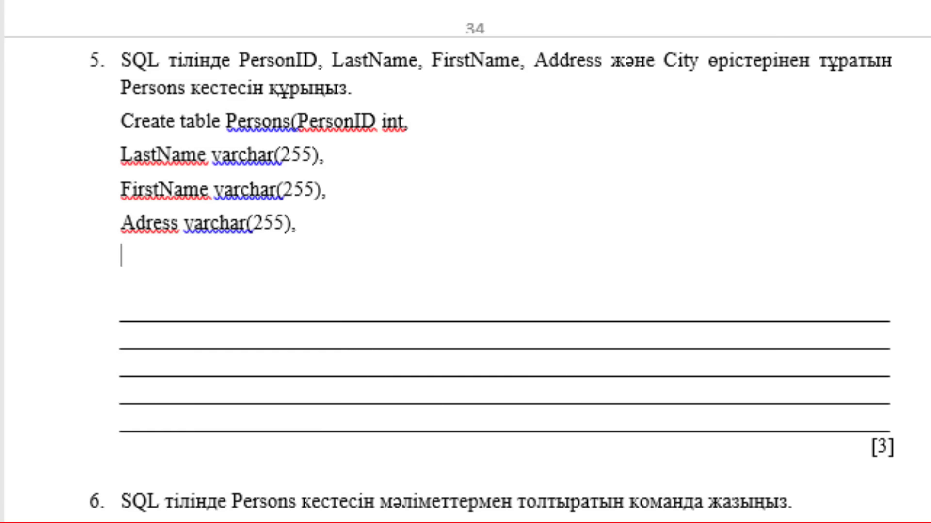
pyautogui.write('City ')
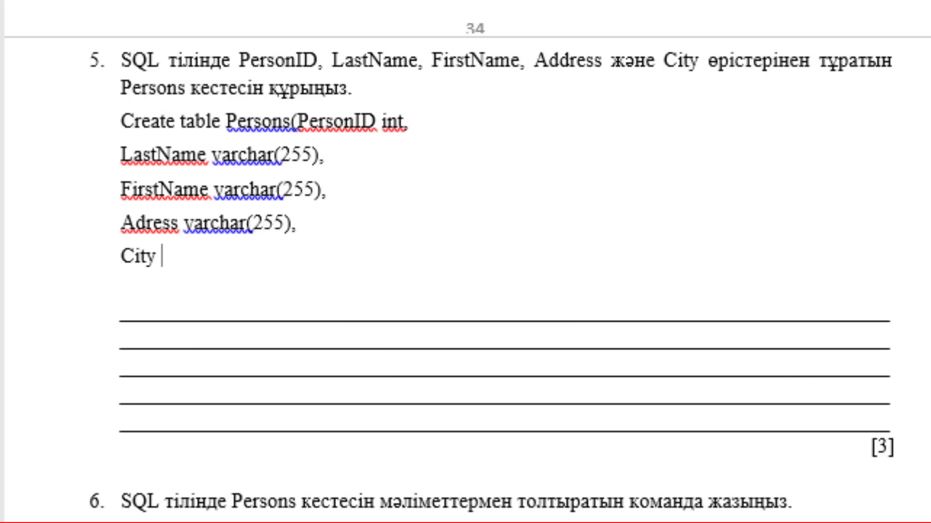
pyautogui.write('varchar')
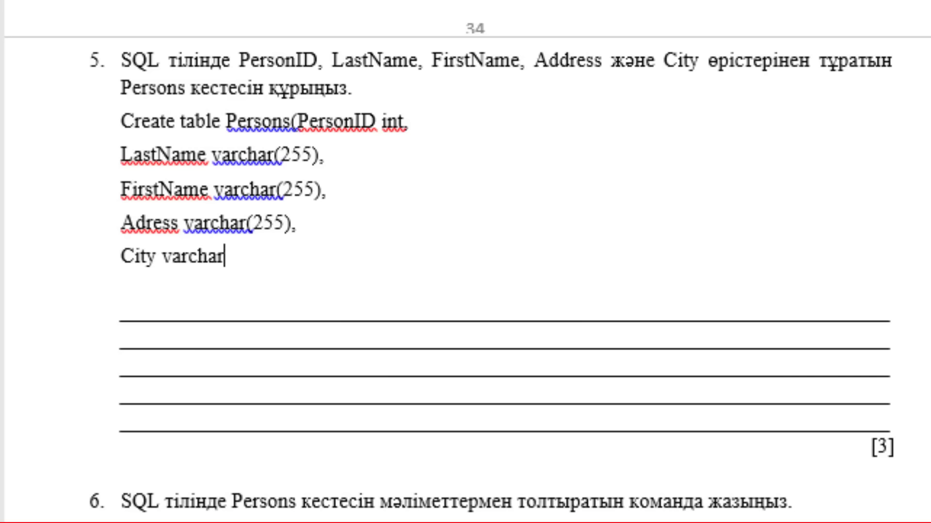
pyautogui.write('(255')
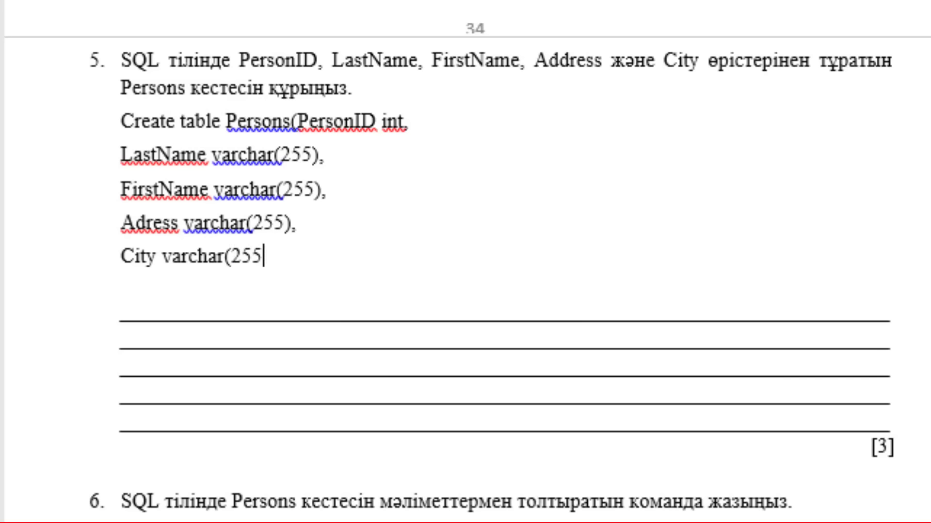
pyautogui.write('));')
# Delete the spare answer lines left beneath the Create table statement.
pyautogui.click(431, 320)
pyautogui.press('Delete')
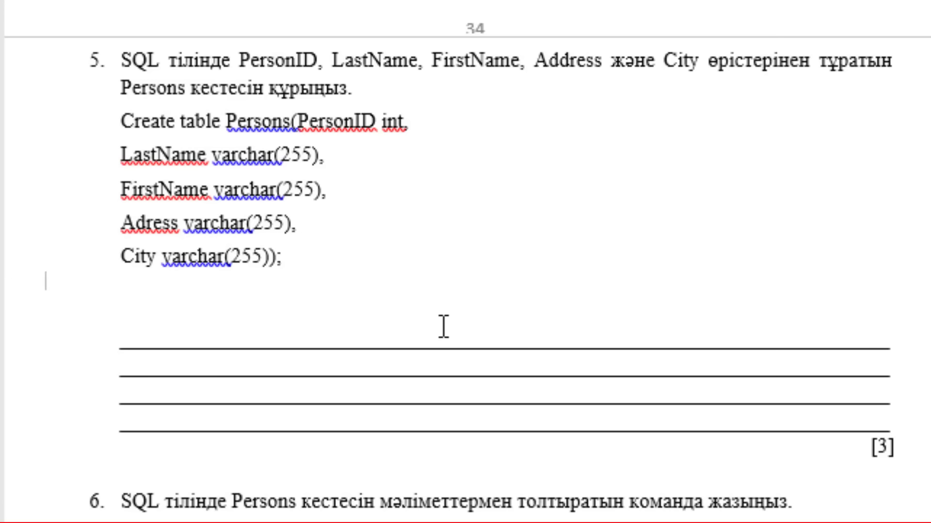
pyautogui.click(441, 350)
pyautogui.press('Delete')
pyautogui.press('Delete')
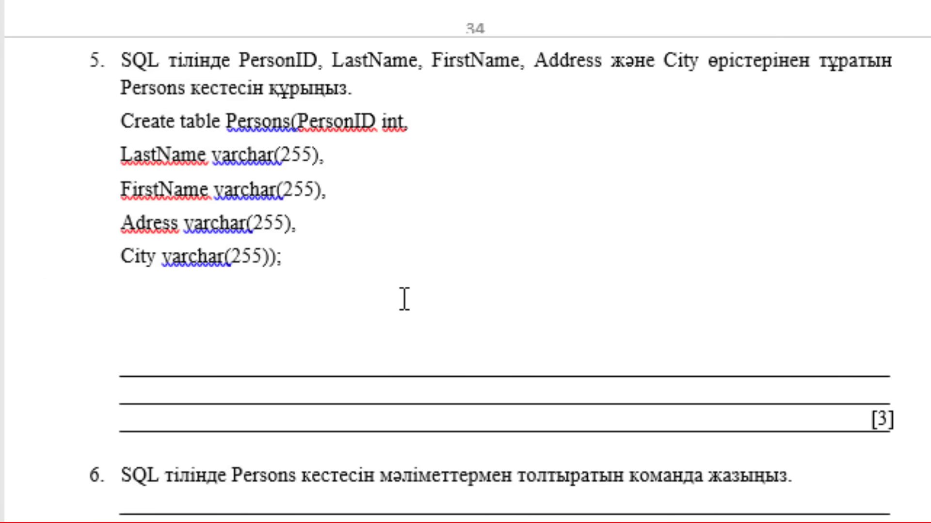
pyautogui.press('Delete')
pyautogui.press('Delete')
pyautogui.press('Delete')
pyautogui.press('Delete')
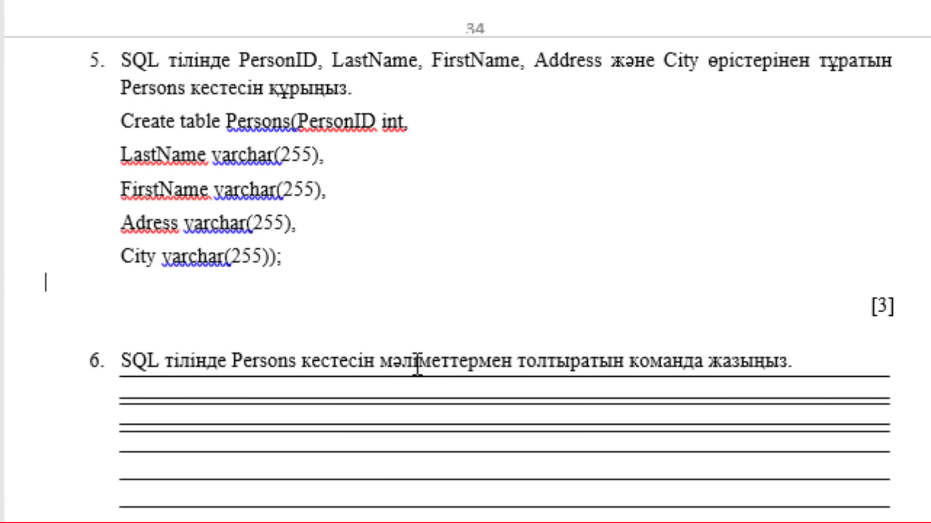
# Delete the empty lines and doubled answer rules under question 6, undoing an accidental merge.
pyautogui.press('Delete')
pyautogui.press('Delete')
pyautogui.press('Delete')
pyautogui.press('Delete')
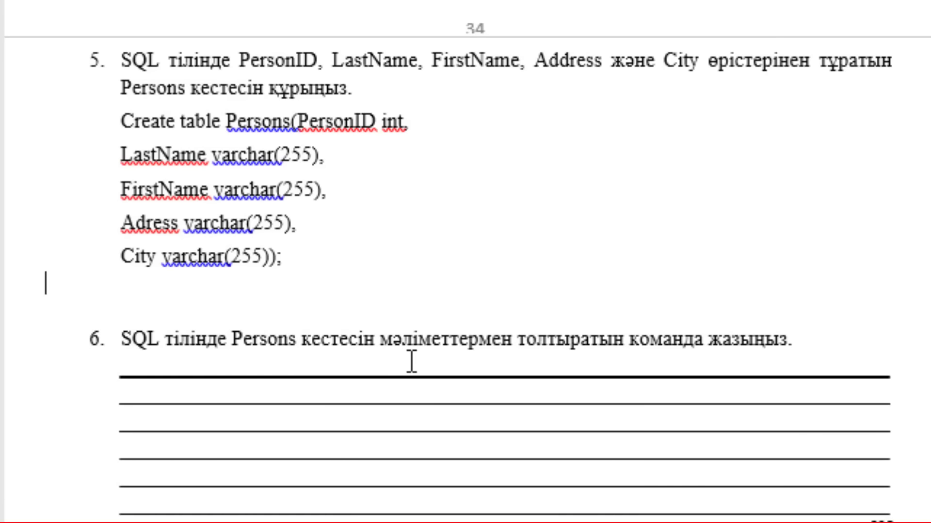
pyautogui.press('Delete')
pyautogui.press('Delete')
pyautogui.scroll(-3, 440, 283)
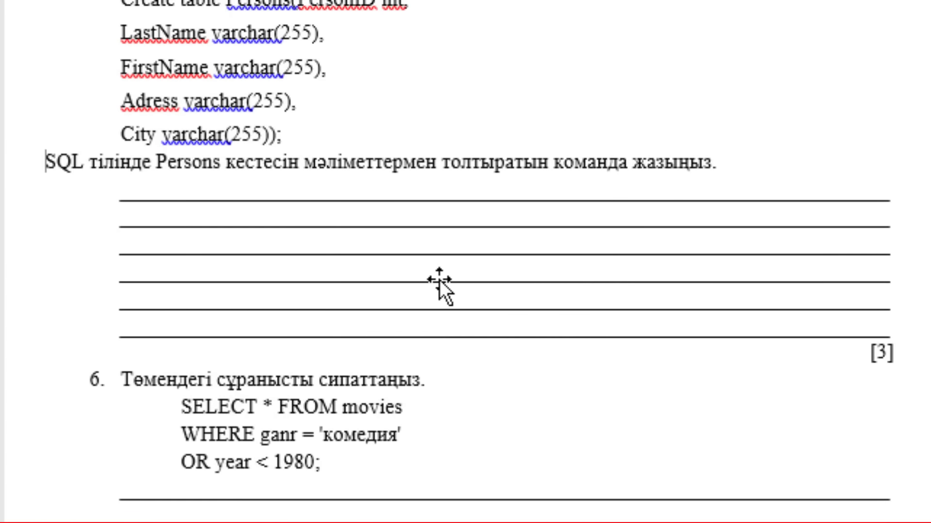
pyautogui.hotkey('ctrl', 'z')
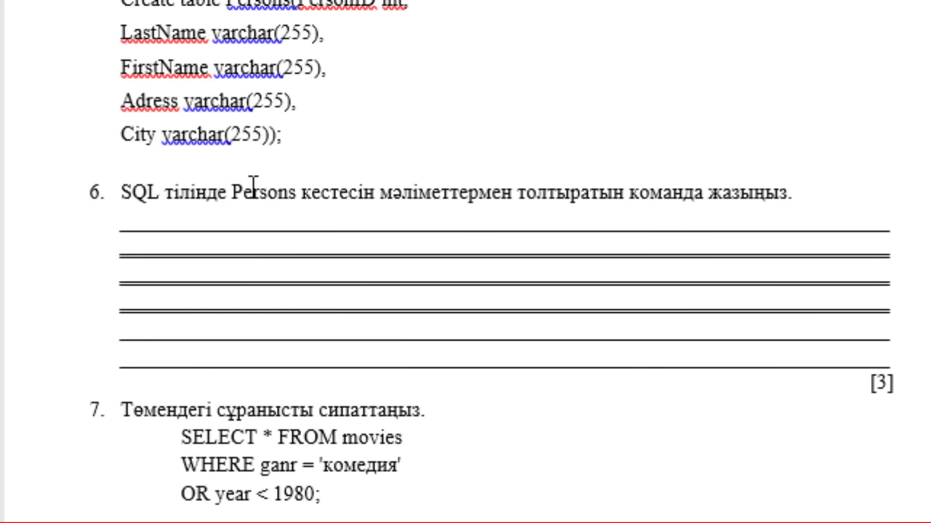
pyautogui.scroll(-3, 377, 193)
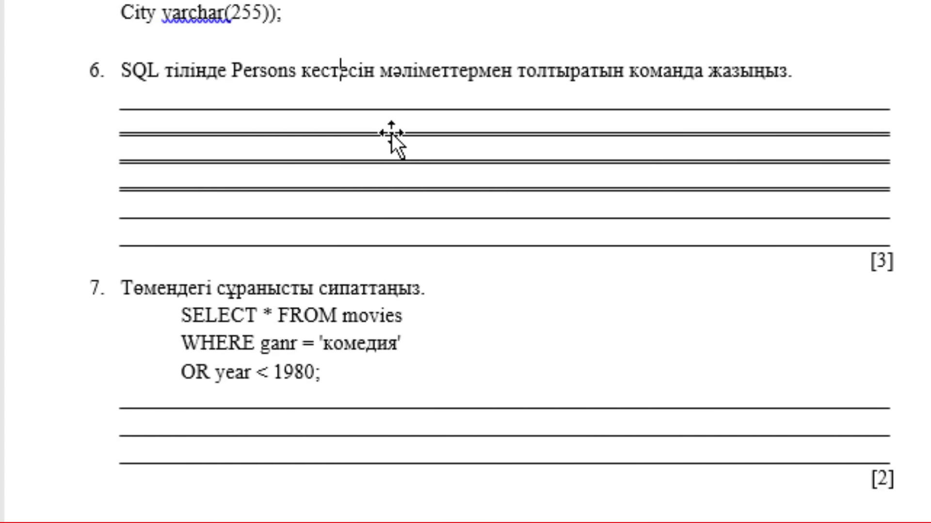
pyautogui.moveTo(390, 132); pyautogui.dragTo(391, 137)
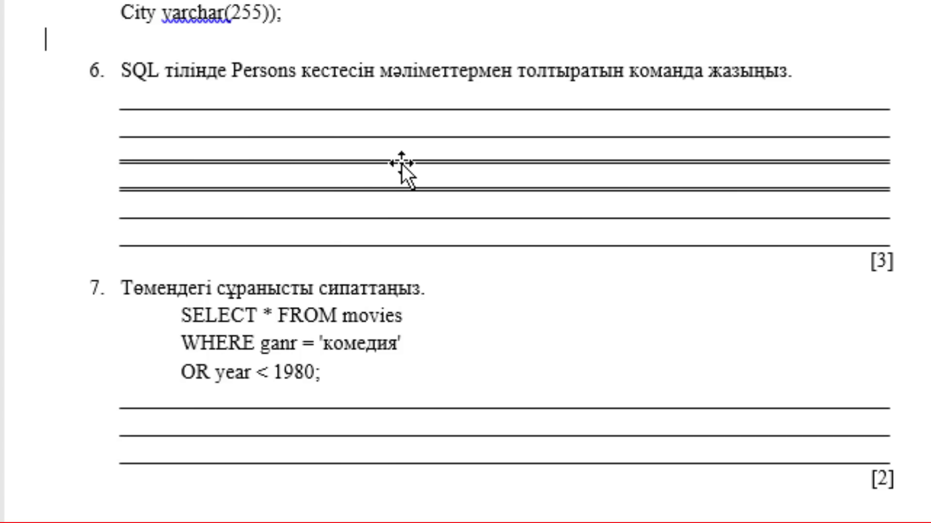
pyautogui.moveTo(401, 163); pyautogui.dragTo(400, 159)
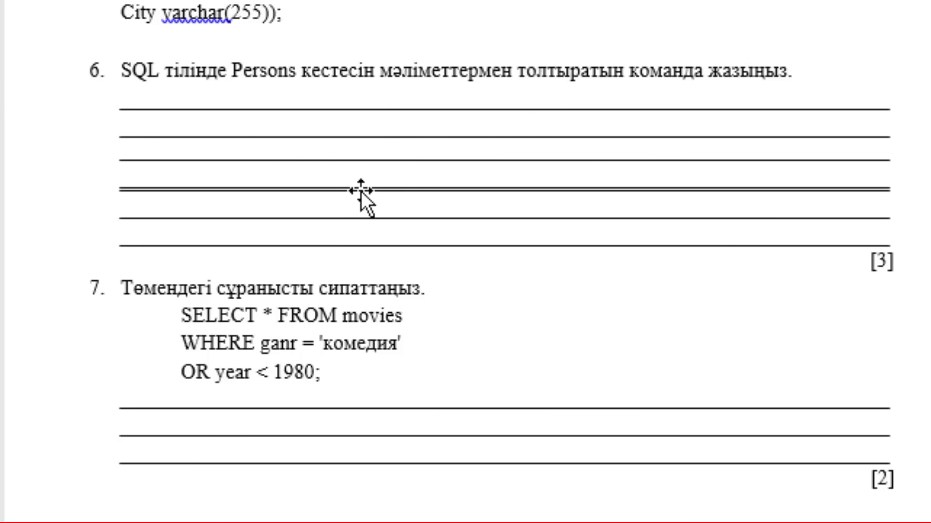
pyautogui.moveTo(360, 191); pyautogui.dragTo(361, 187)
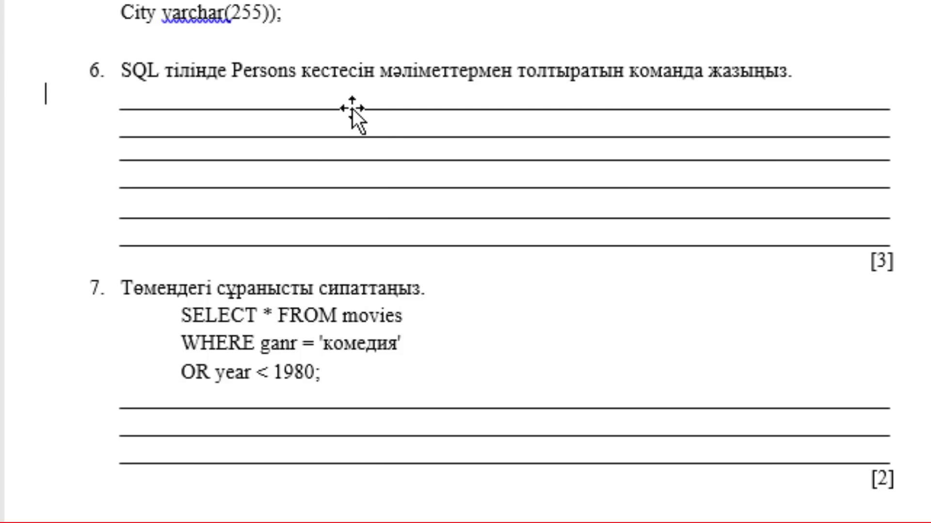
pyautogui.click(352, 108)
pyautogui.press('Delete')
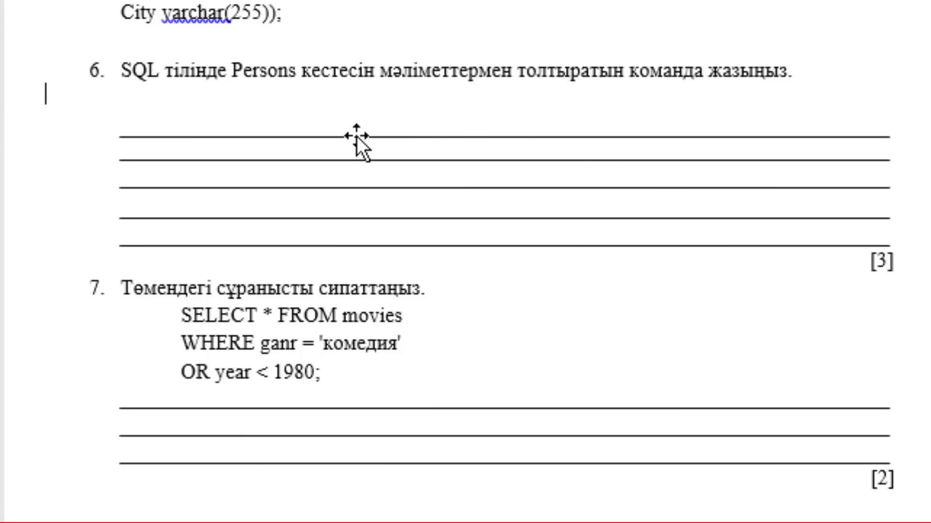
pyautogui.press('Delete')
# Type a left-aligned, unnumbered 'INSERT INTO' as question 6's answer.
pyautogui.press('BackSpace')
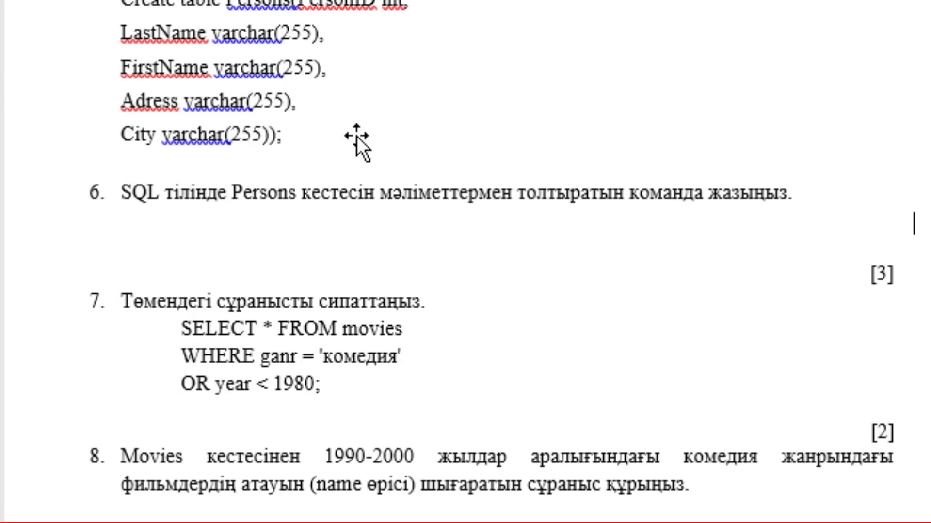
pyautogui.write('I')
pyautogui.write('nse')
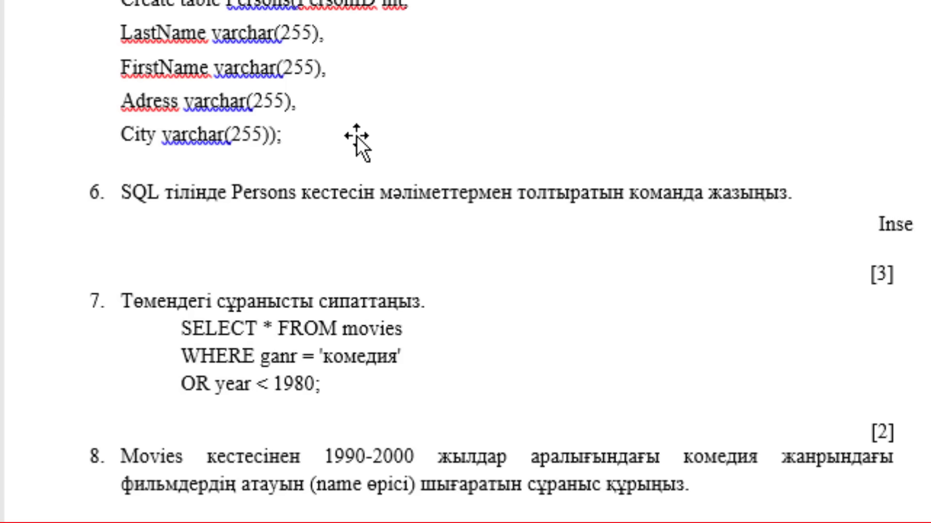
pyautogui.hotkey('ctrl', 'l')
pyautogui.write('rt')
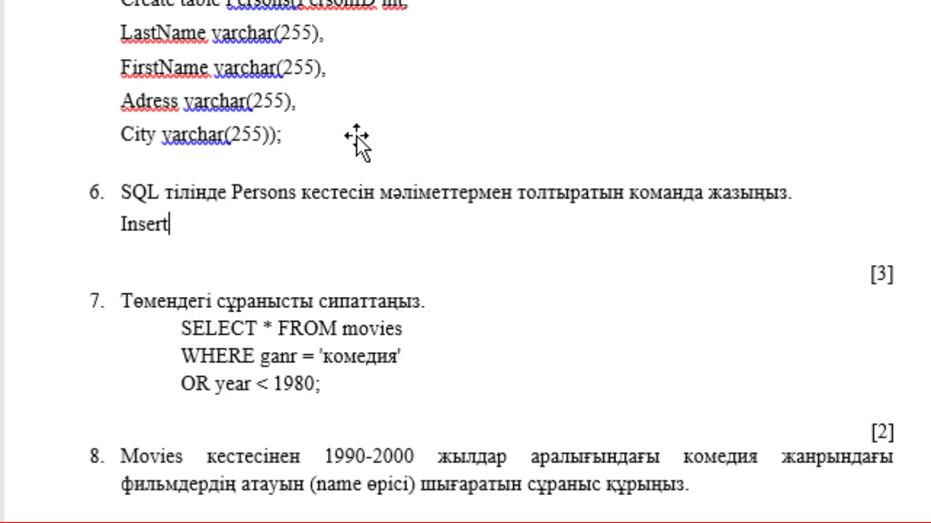
pyautogui.write(' in')
pyautogui.write('to')
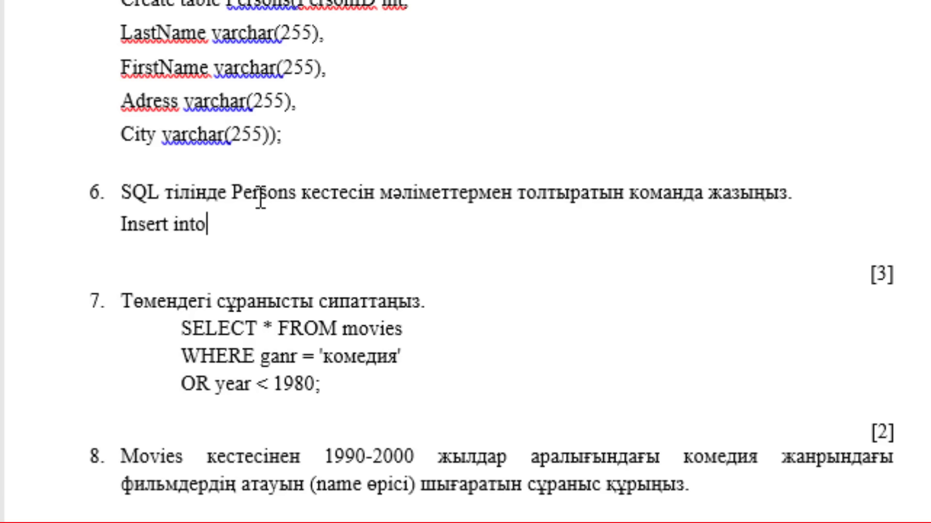
pyautogui.moveTo(122, 225); pyautogui.dragTo(207, 228)
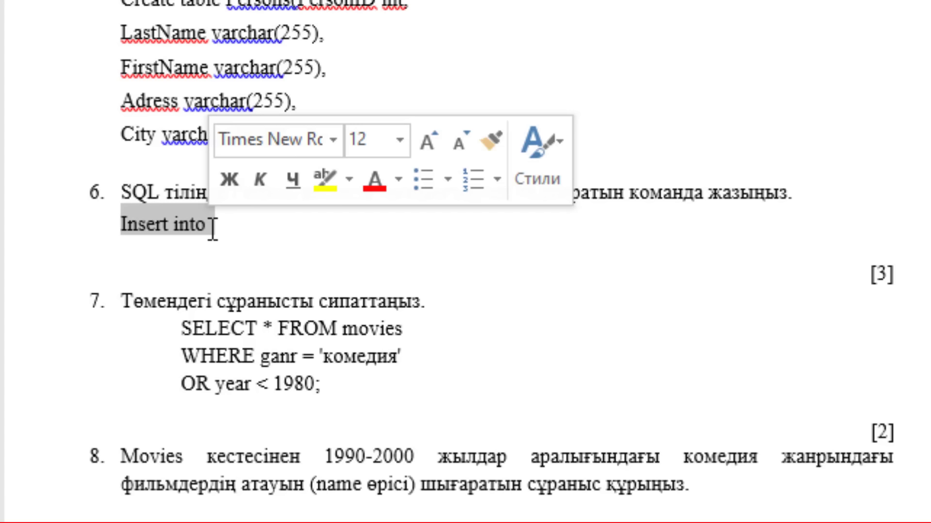
pyautogui.hotkey('shift', 'F3')
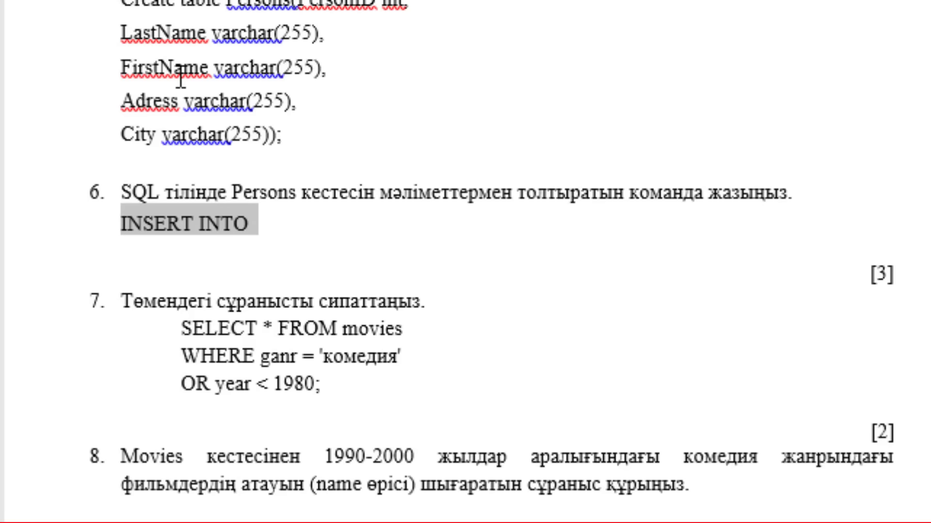
# Uppercase question 5's 'Create table' to CREATE TABLE, then start a line after INSERT INTO.
pyautogui.scroll(3, 146, 81)
pyautogui.moveTo(119, 120)
pyautogui.mouseDown()
pyautogui.moveTo(175, 121)
pyautogui.moveTo(217, 138)
pyautogui.mouseUp()
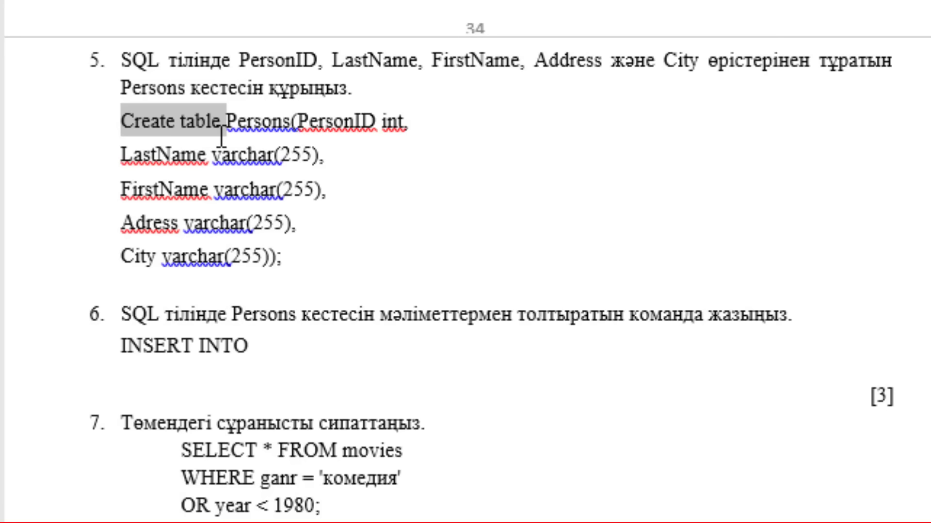
pyautogui.hotkey('shift', 'F3')
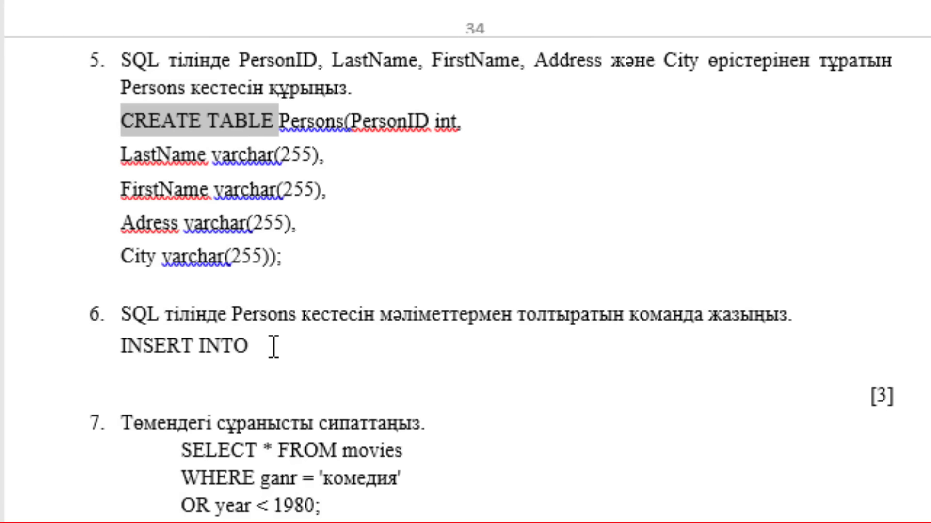
pyautogui.click(274, 345)
pyautogui.press('Return')
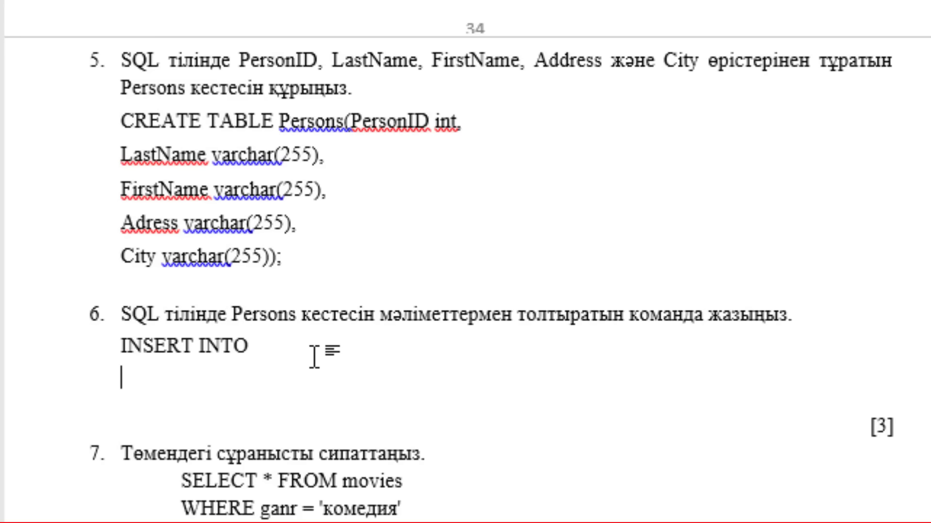
# Type the column list Persons (PersonID, LastName, FirstName, Address, City), fixing the LastName typo.
pyautogui.write('Pers')
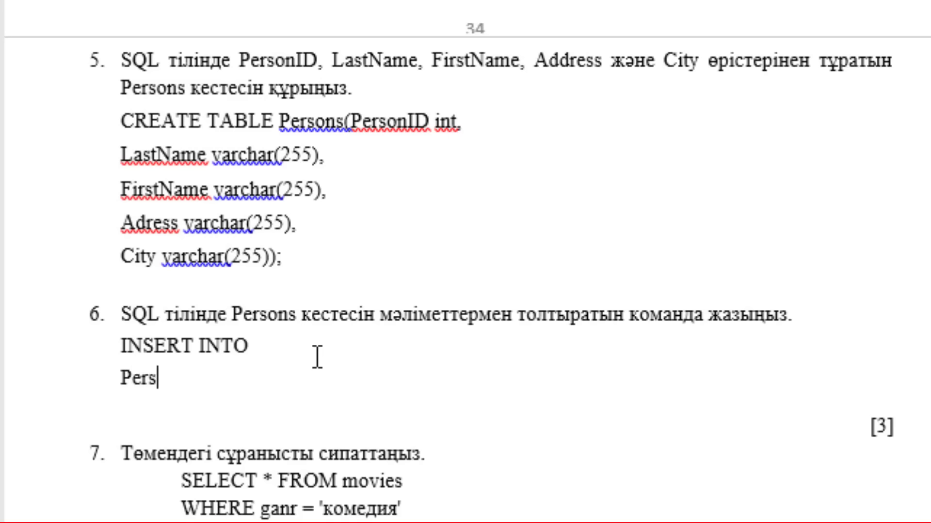
pyautogui.write('ons ')
pyautogui.write('(Pers')
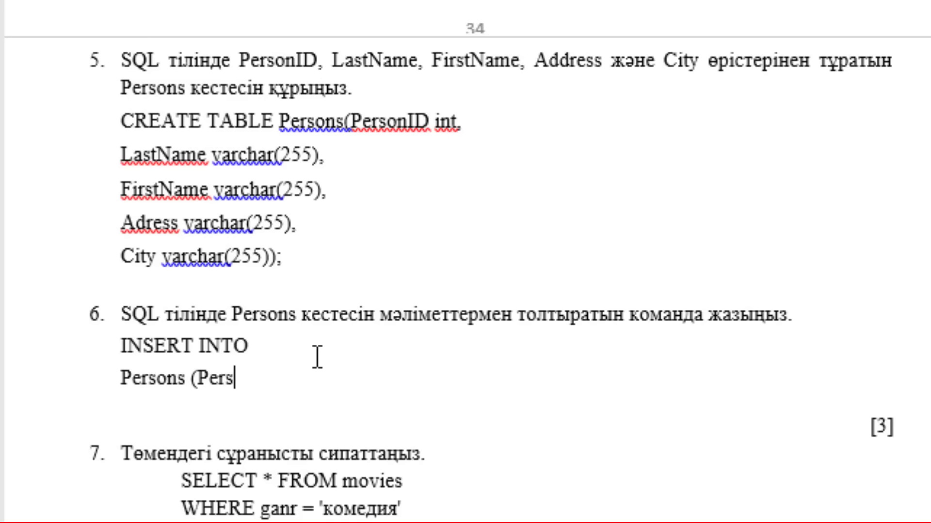
pyautogui.write('i')
pyautogui.press('BackSpace')
pyautogui.write('onI')
pyautogui.write('D')
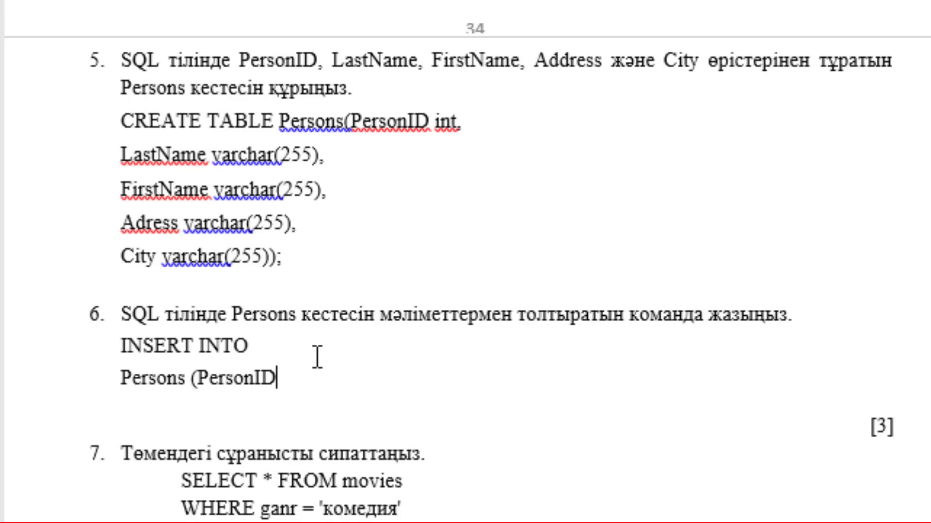
pyautogui.write(', LA')
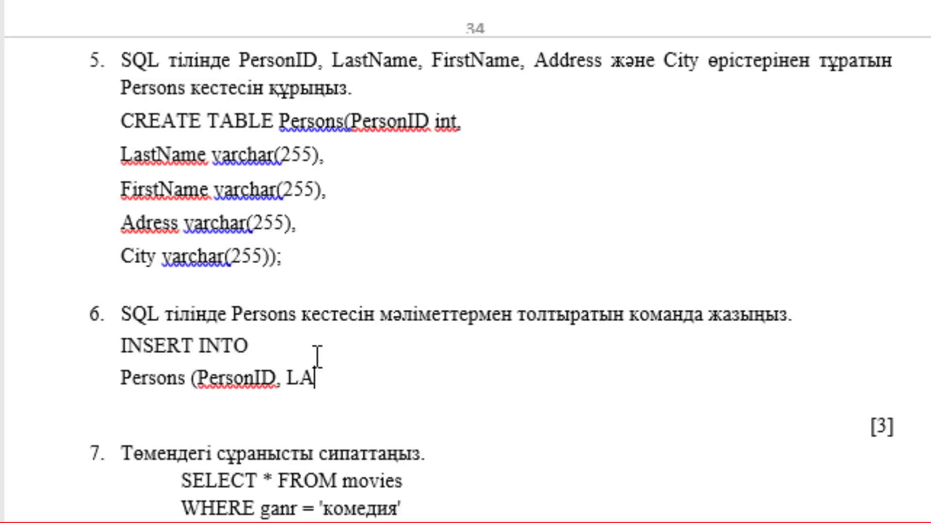
pyautogui.write('stNam')
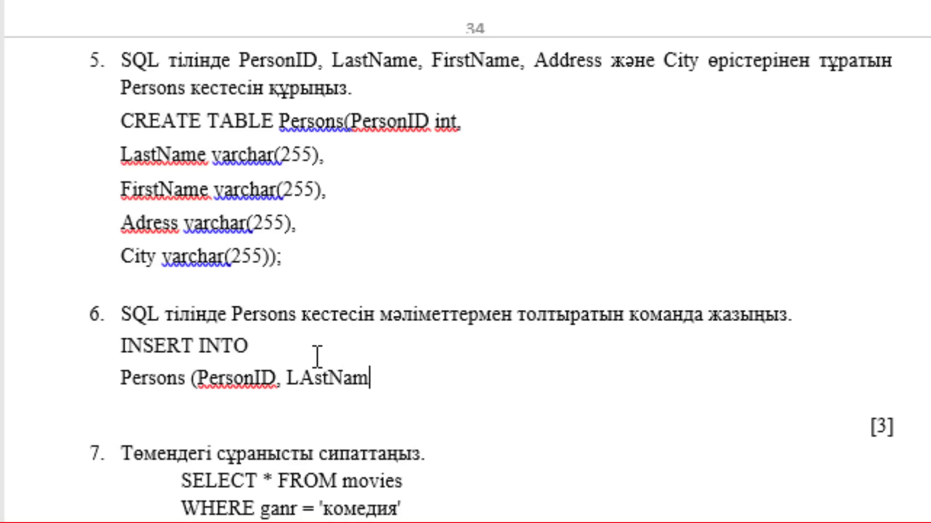
pyautogui.write('e')
pyautogui.press('Left')
pyautogui.press('Left')
pyautogui.press('Left')
pyautogui.press('Left')
pyautogui.press('Left')
pyautogui.press('BackSpace')
pyautogui.write('a')
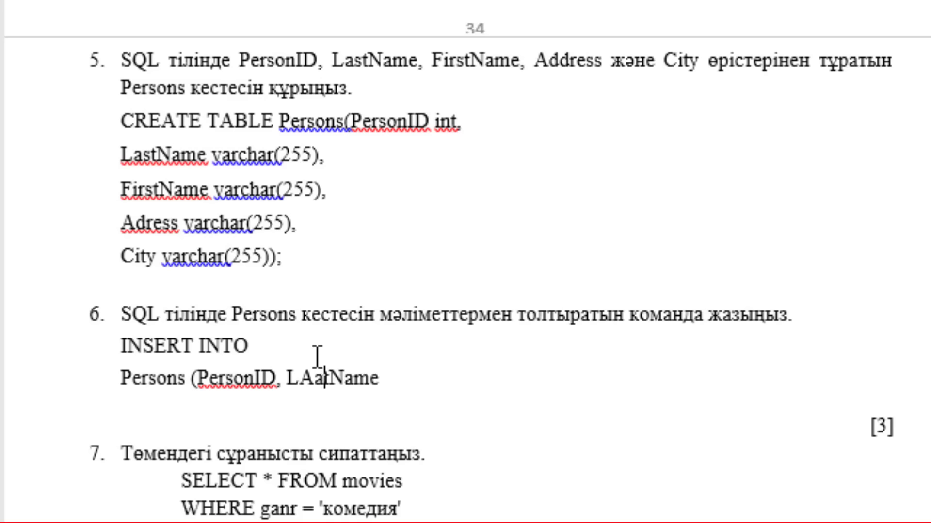
pyautogui.press('Right')
pyautogui.press('Right')
pyautogui.press('Left')
pyautogui.press('BackSpace')
pyautogui.press('BackSpace')
pyautogui.press('BackSpace')
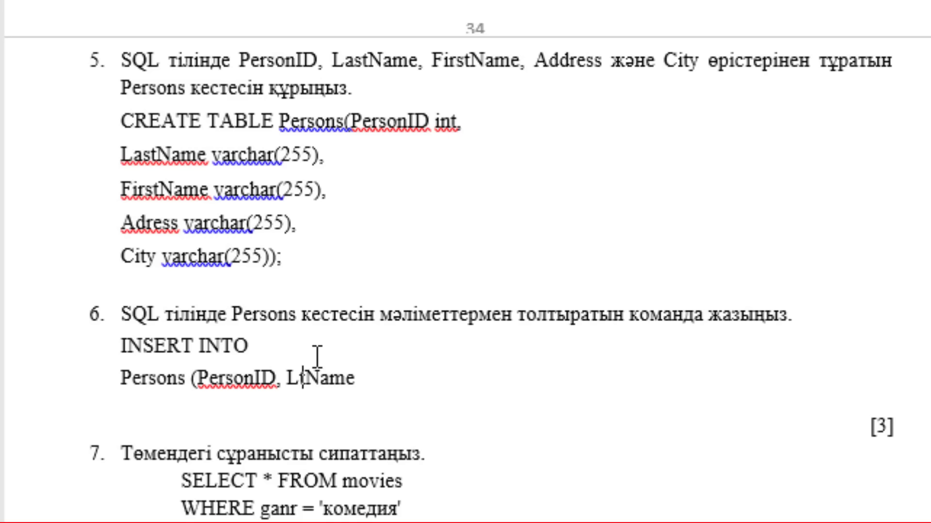
pyautogui.write('ast')
pyautogui.press('Right')
pyautogui.press('Right')
pyautogui.press('Right')
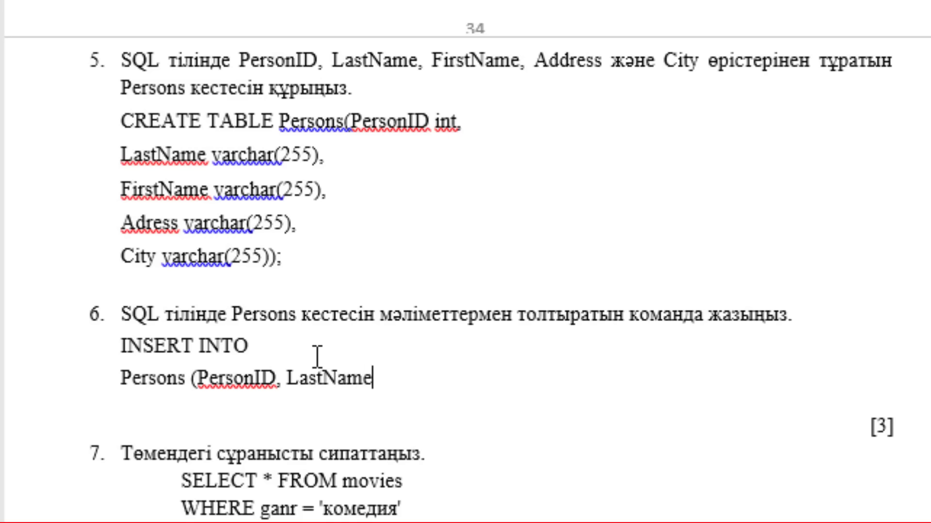
pyautogui.write(',')
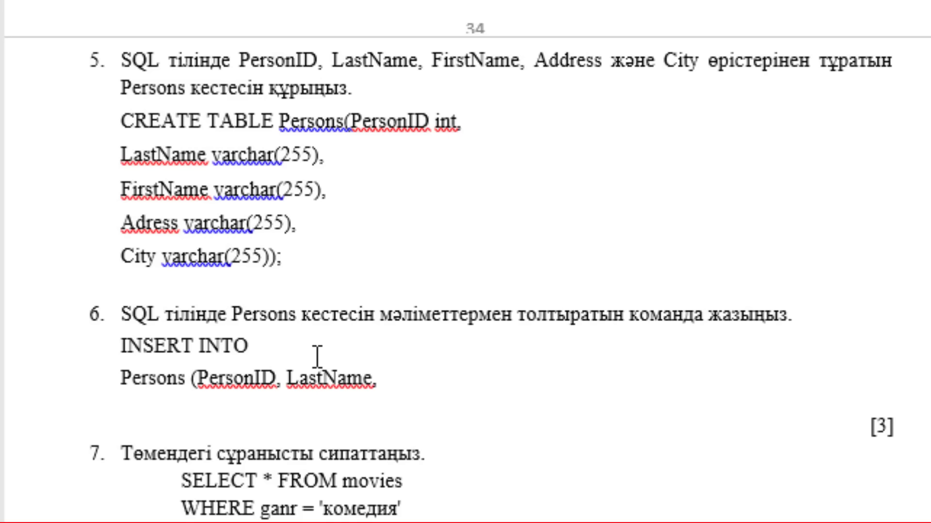
pyautogui.write(' First')
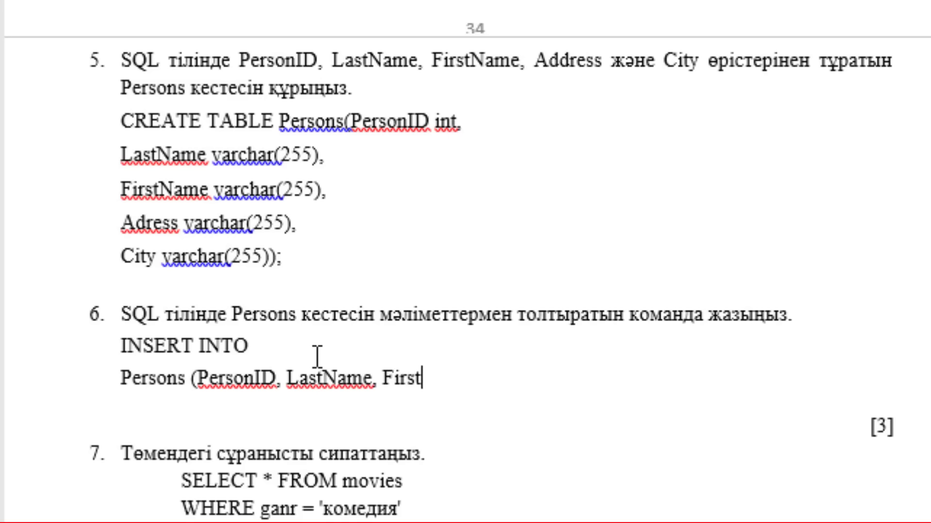
pyautogui.write('Name')
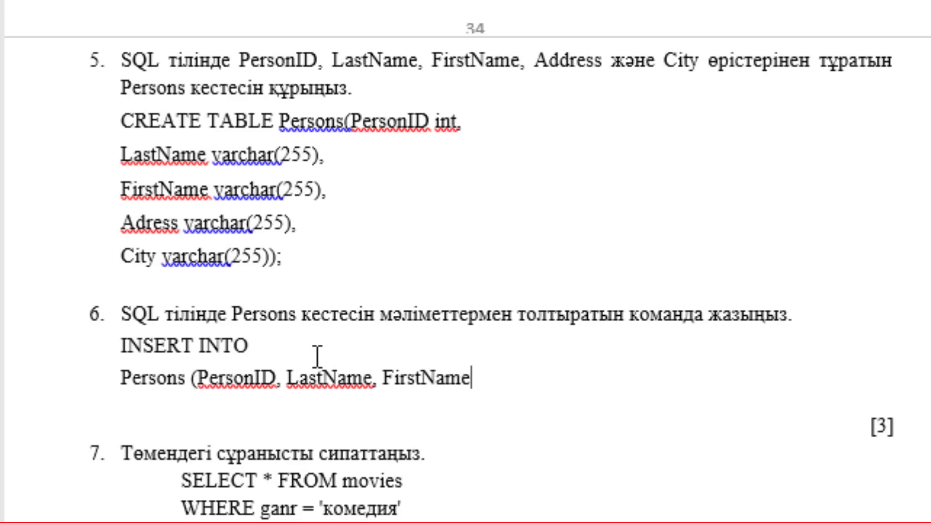
pyautogui.write(', ')
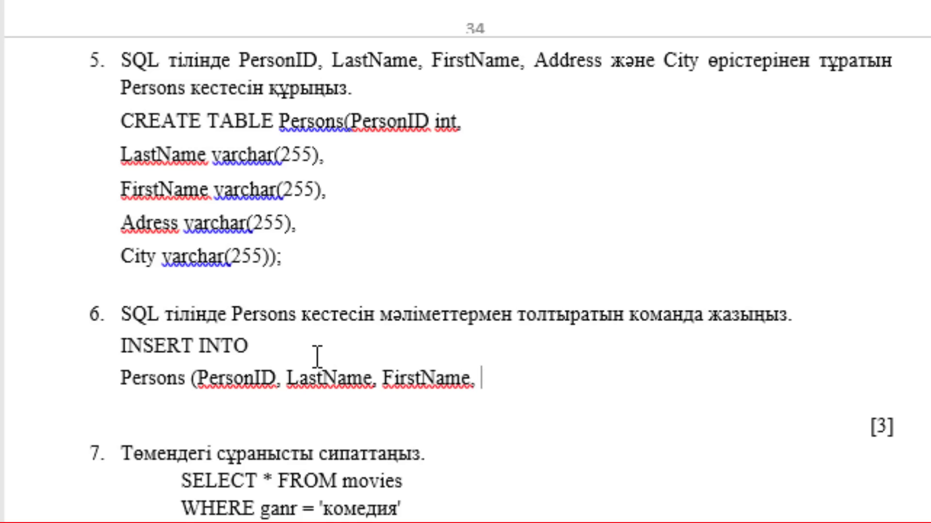
pyautogui.write('Addres')
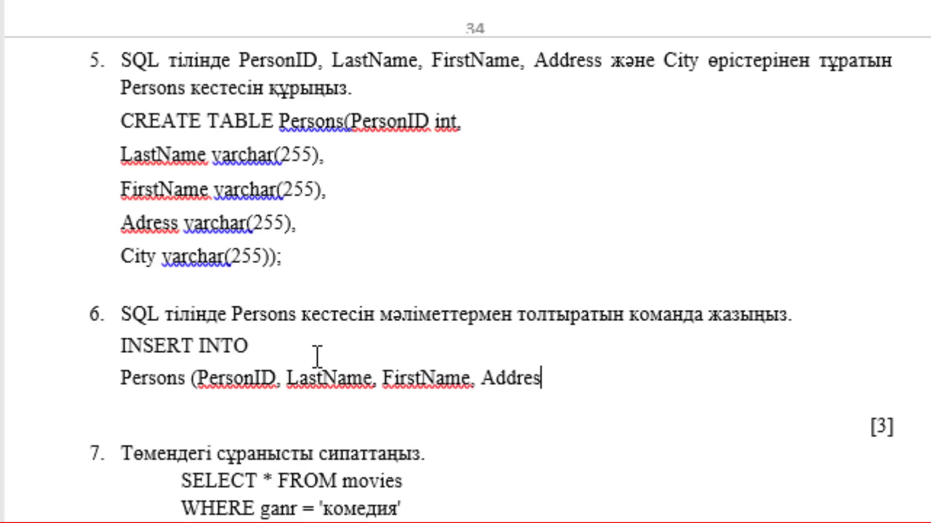
pyautogui.write('s, ')
pyautogui.write('City')
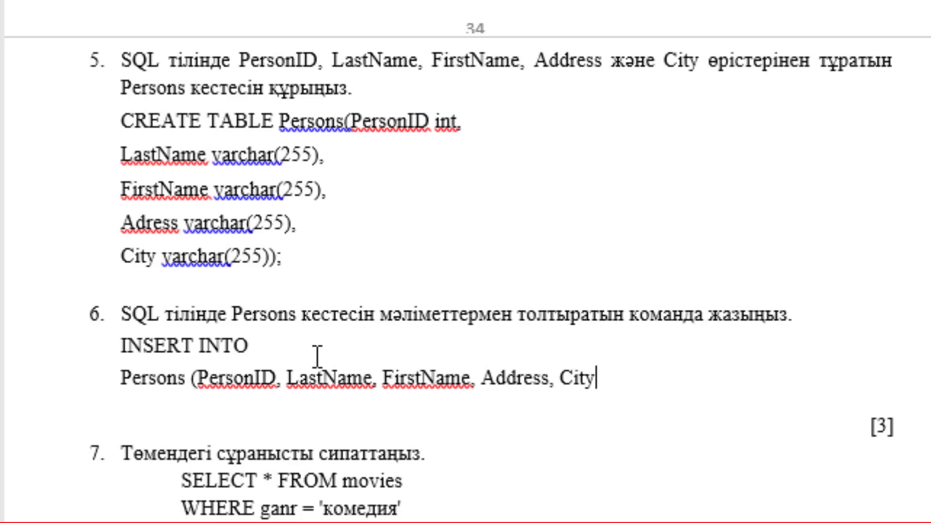
pyautogui.write(')')
# On a new line, begin VALUES ('Мысал', correcting the stray characters and quote marks.
pyautogui.press('Return')
pyautogui.write('VA')
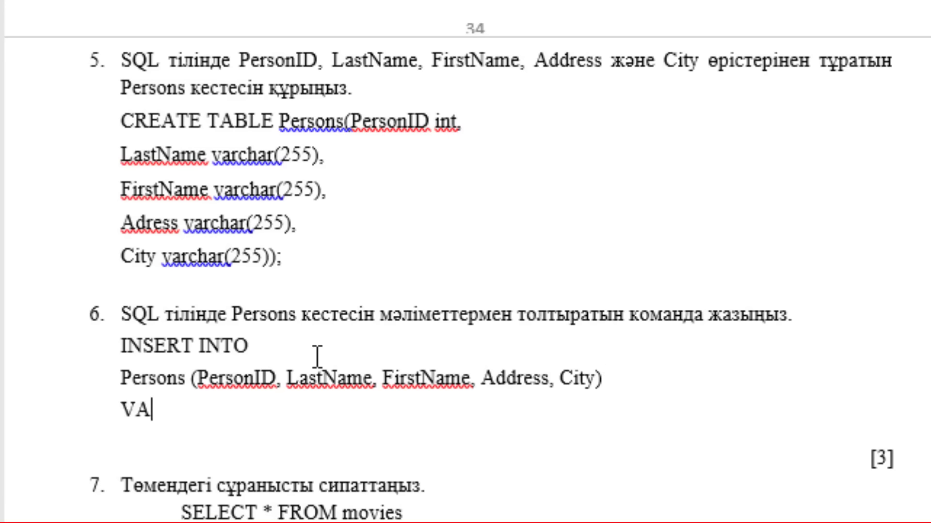
pyautogui.write('LUE')
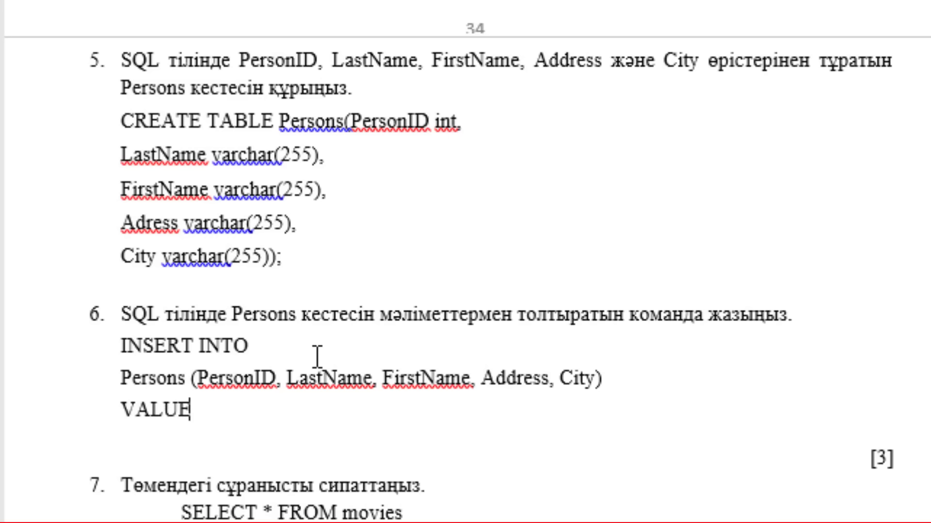
pyautogui.write('S ')
pyautogui.write('(')
pyautogui.write('M')
pyautogui.write('ысал')
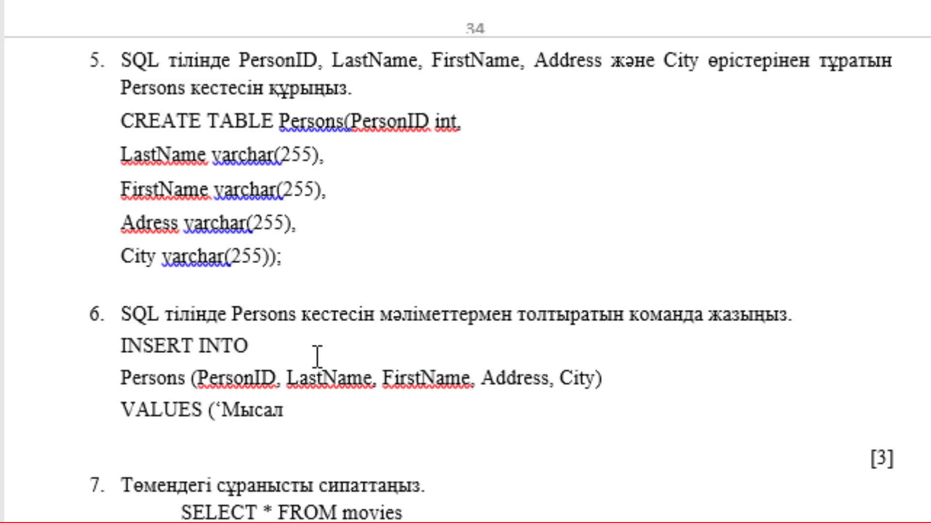
pyautogui.write('2')
pyautogui.press('BackSpace')
pyautogui.write('»')
pyautogui.press('BackSpace')
pyautogui.write('э')
pyautogui.press('BackSpace')
pyautogui.write('э')
pyautogui.press('BackSpace')
pyautogui.write("'")
# Copy the 'Мысал', sample value from the VALUES line.
pyautogui.moveTo(232, 409)
pyautogui.mouseDown()
pyautogui.moveTo(214, 411)
pyautogui.moveTo(295, 412)
pyautogui.mouseUp()
pyautogui.click(254, 409)
pyautogui.moveTo(209, 409)
pyautogui.mouseDown()
pyautogui.moveTo(296, 412)
pyautogui.moveTo(217, 413)
pyautogui.mouseUp()
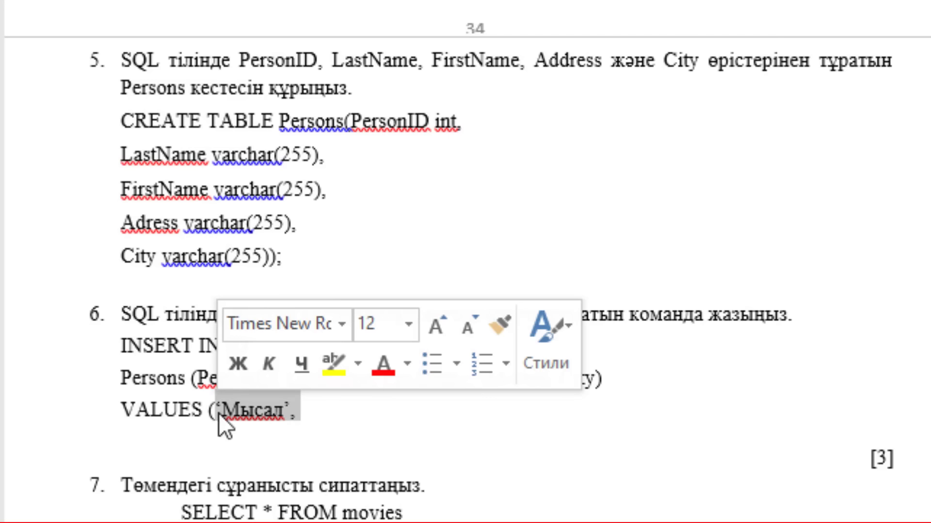
pyautogui.hotkey('ctrl', 'c')
# Paste 'Мысал', four more times at the line end, then replace the trailing comma with ).
pyautogui.click(352, 408)
pyautogui.hotkey('ctrl', 'v')
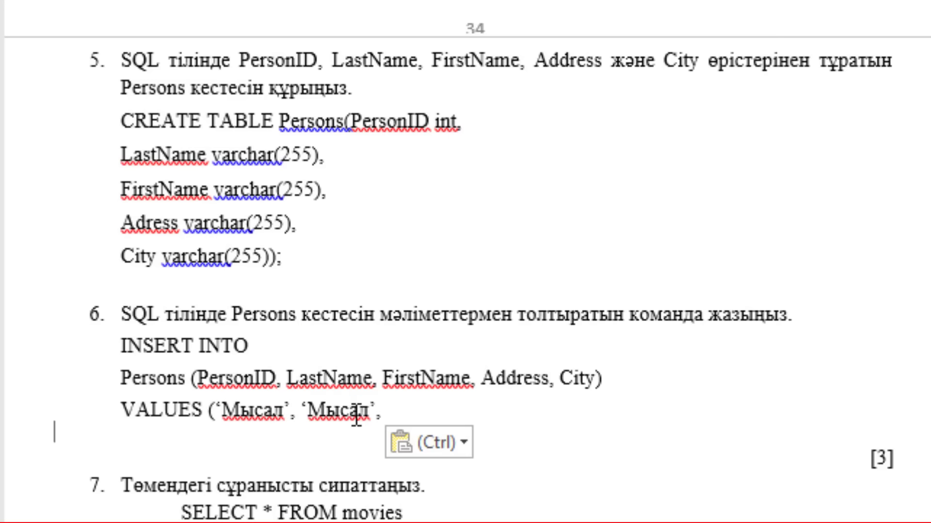
pyautogui.hotkey('ctrl', 'v')
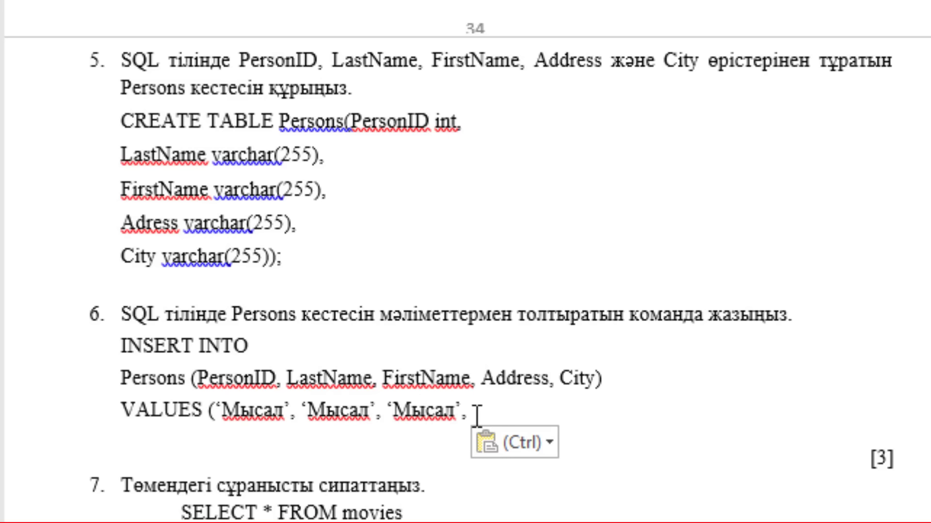
pyautogui.hotkey('ctrl', 'v')
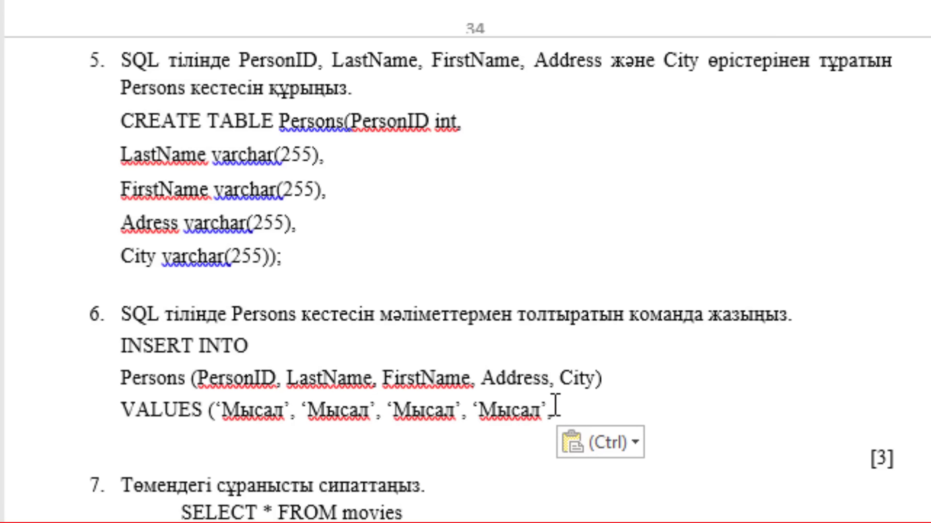
pyautogui.hotkey('ctrl', 'v')
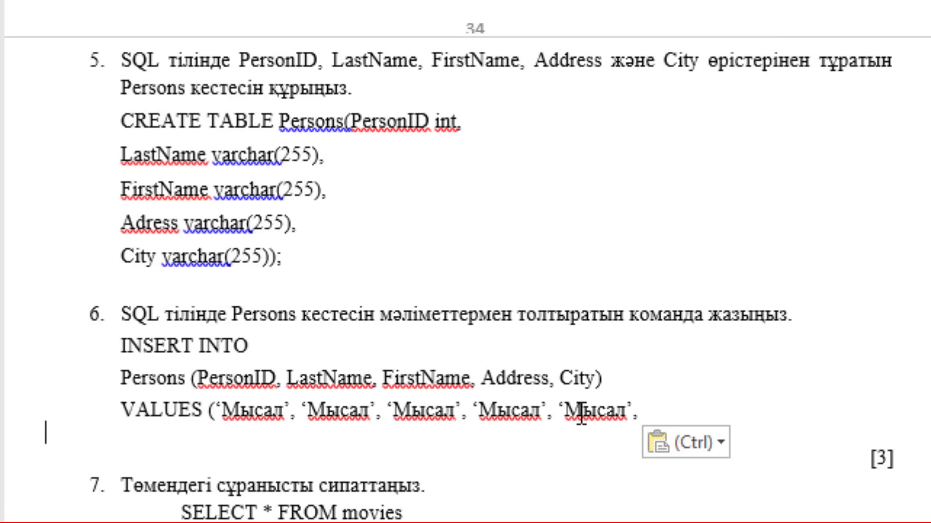
pyautogui.press('BackSpace')
pyautogui.press('BackSpace')
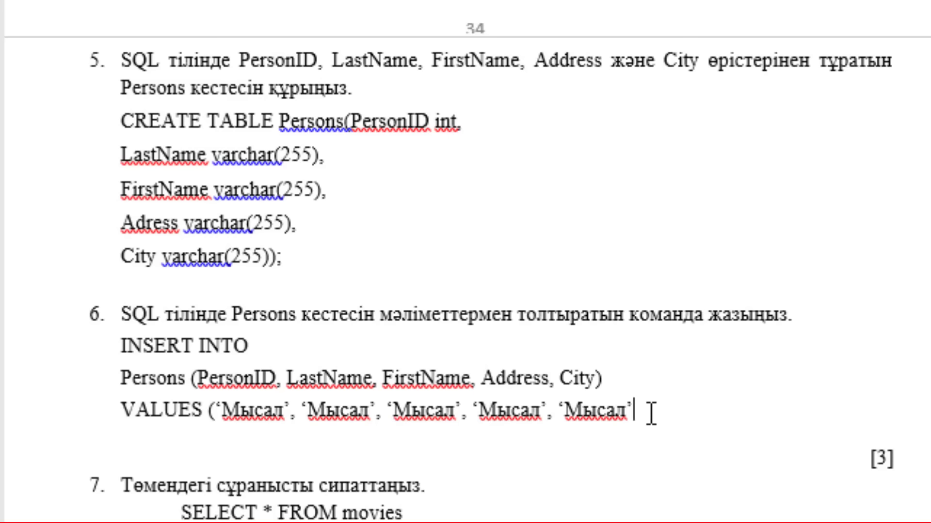
pyautogui.write(')')
pyautogui.scroll(-1, 405, 402)
pyautogui.scroll(-4, 403, 403)
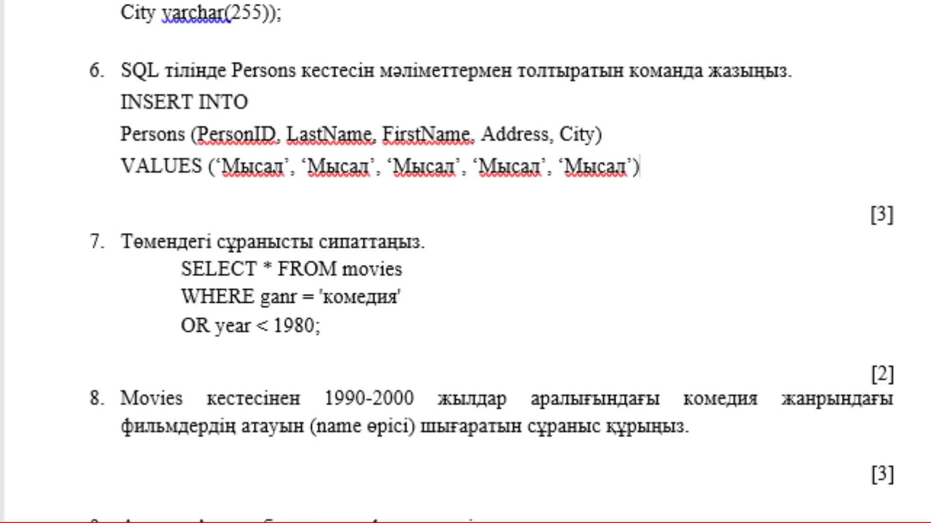
# Add an unnumbered answer line below the question 7 query.
pyautogui.moveTo(183, 269); pyautogui.dragTo(315, 325)
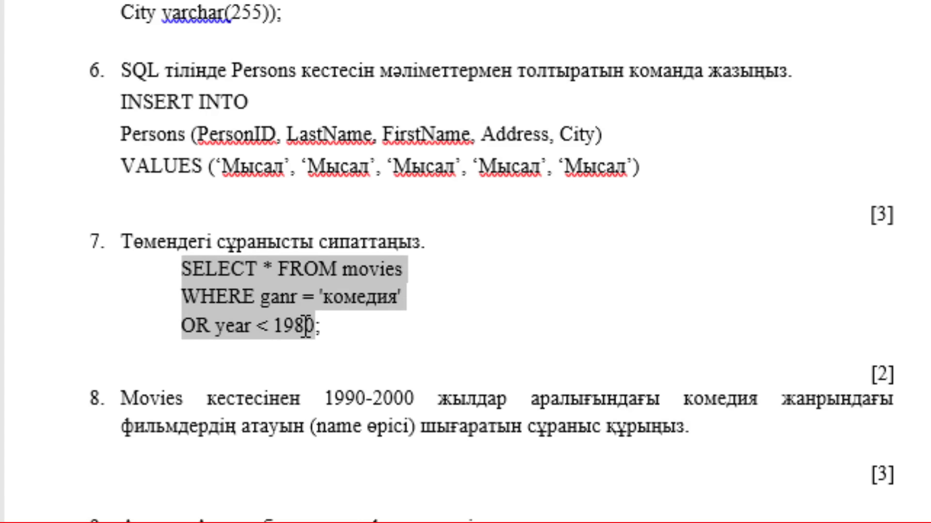
pyautogui.click(237, 310)
pyautogui.click(243, 296)
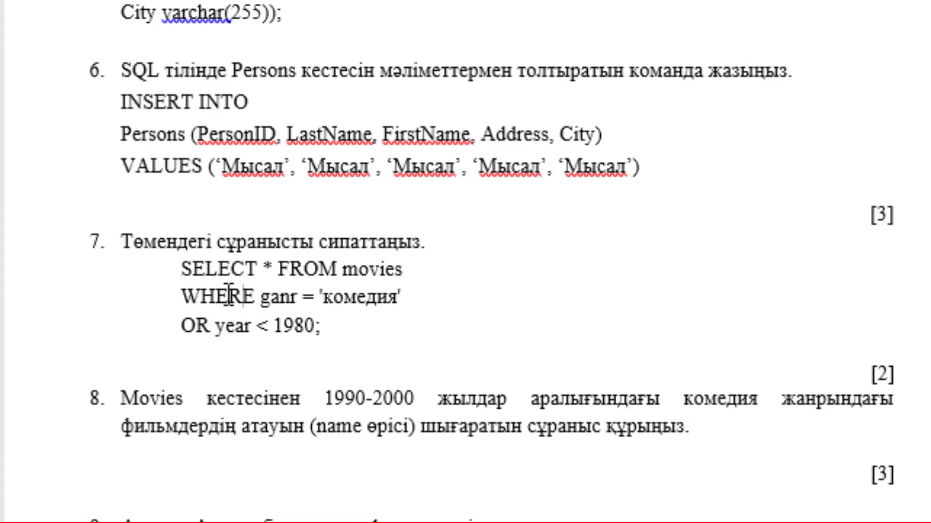
pyautogui.click(349, 323)
pyautogui.press('Return')
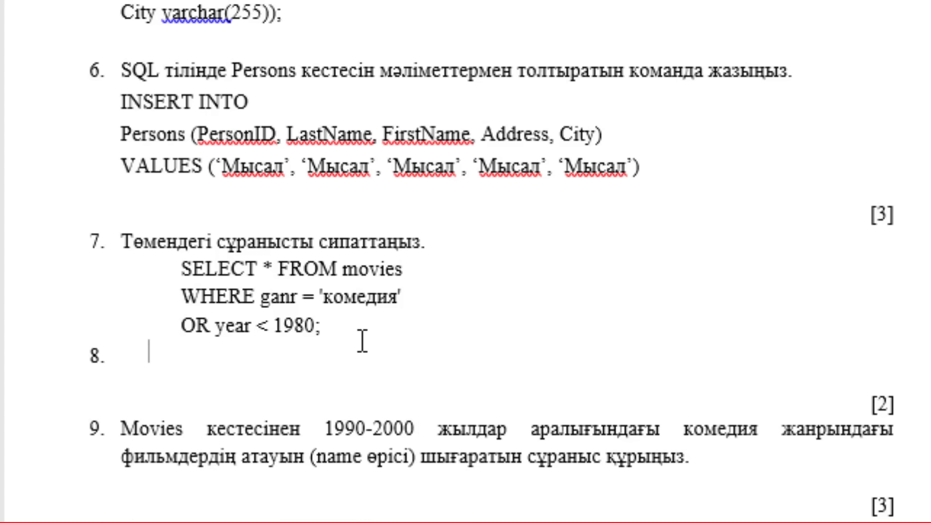
pyautogui.press('BackSpace')
pyautogui.press('BackSpace')
pyautogui.press('BackSpace')
pyautogui.press('BackSpace')
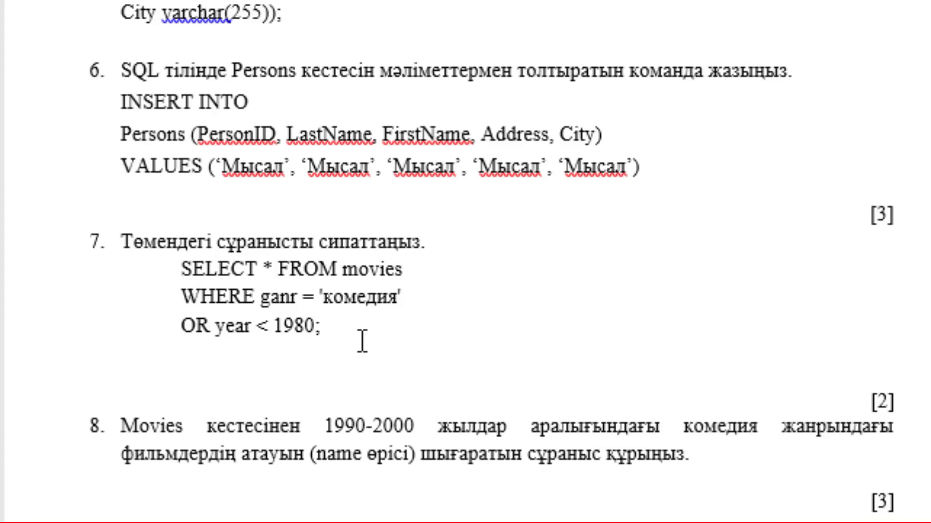
# Type 'movies кестесінен жанры «комедия» немесе 1980 жылдан бұрын шыққан деректерді шығарады' and widen its indent.
pyautogui.write('mo')
pyautogui.write('vie')
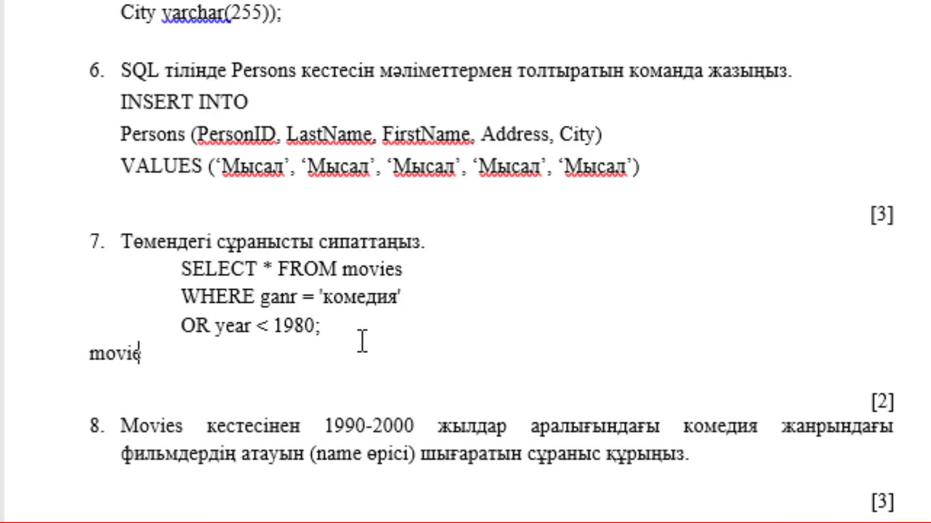
pyautogui.write('s ')
pyautogui.write('к')
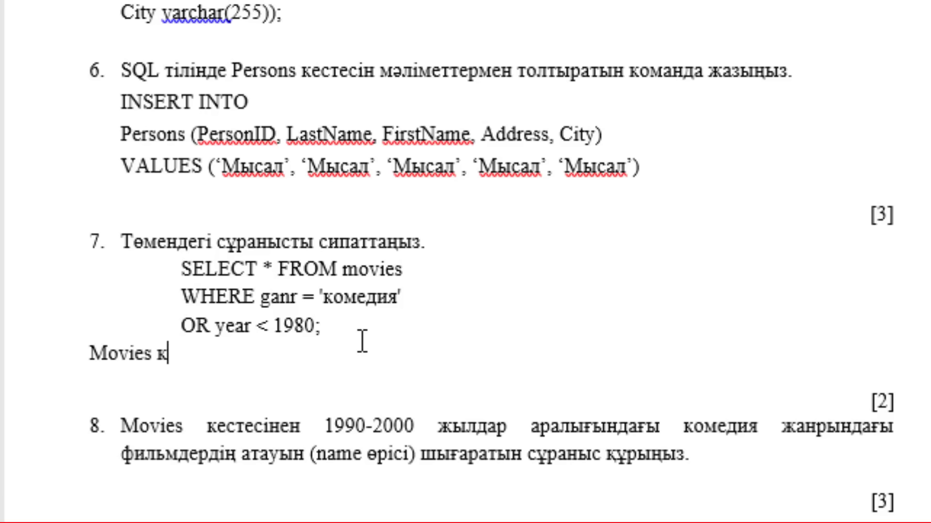
pyautogui.write('естес3не')
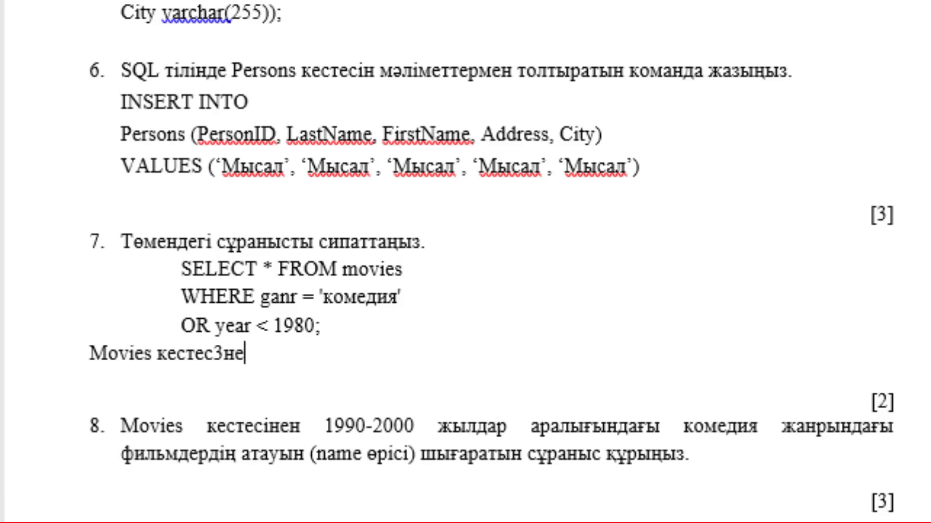
pyautogui.write('н')
pyautogui.press('BackSpace')
pyautogui.press('BackSpace')
pyautogui.press('BackSpace')
pyautogui.press('BackSpace')
pyautogui.write('інен ')
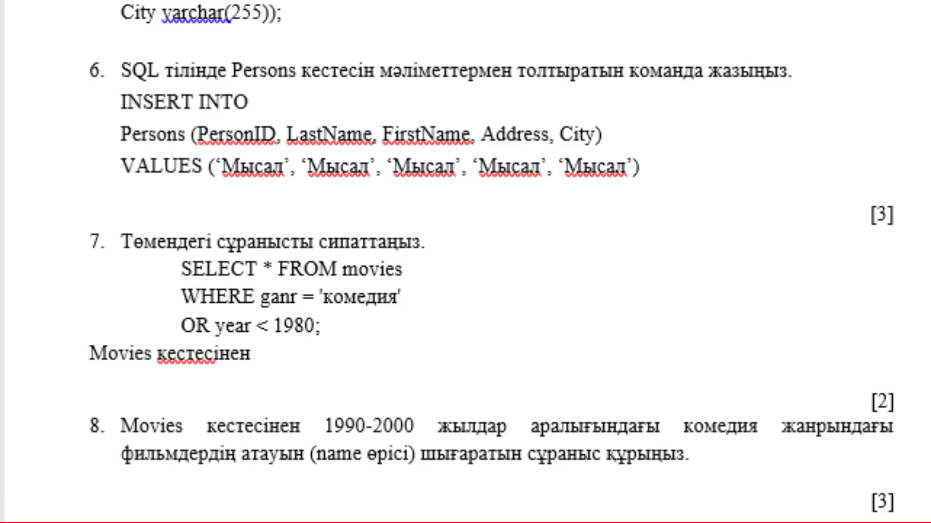
pyautogui.write('жанры ')
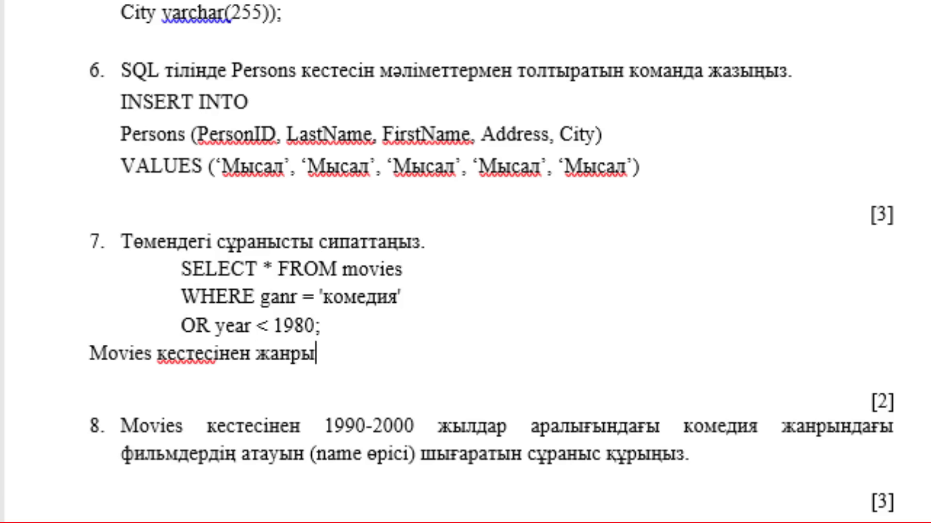
pyautogui.write('!')
pyautogui.press('BackSpace')
pyautogui.write('«')
pyautogui.write('комедия»')
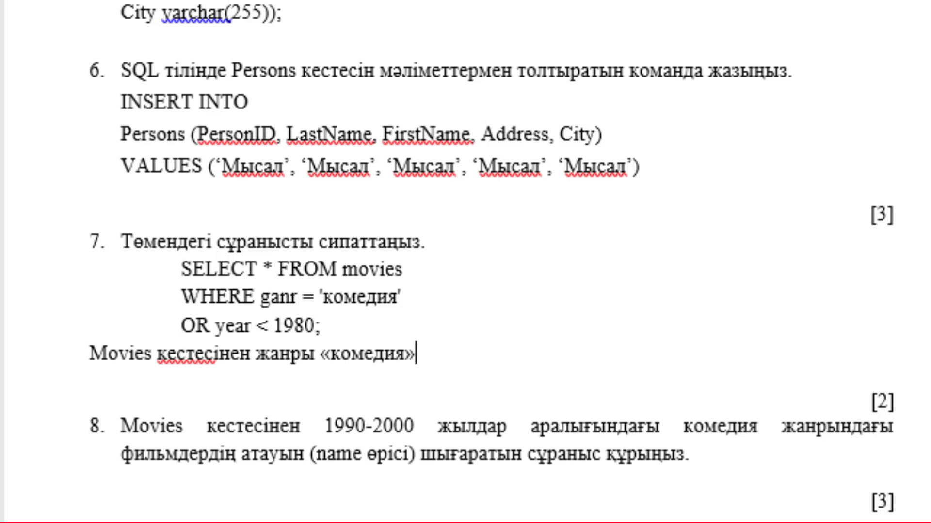
pyautogui.press('Return')
pyautogui.write('немс')
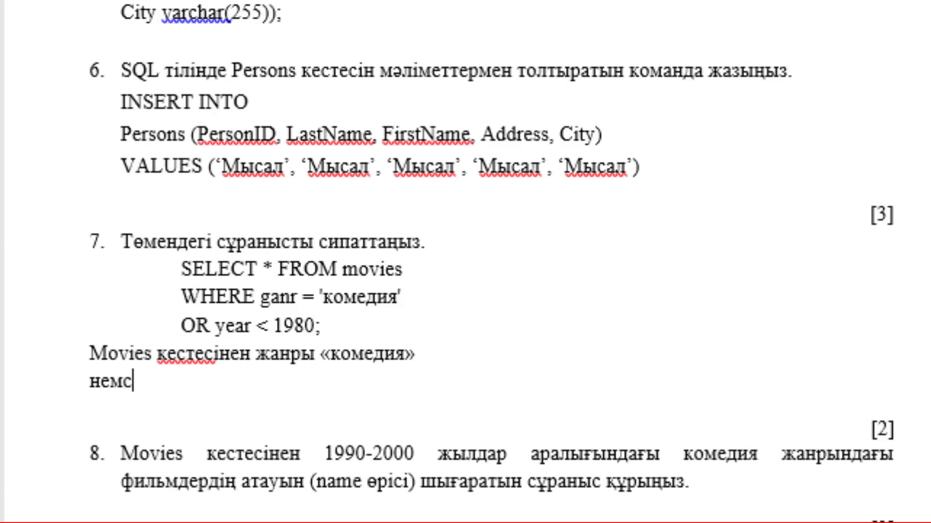
pyautogui.press('BackSpace')
pyautogui.write('есе')
pyautogui.write(' 1980 ')
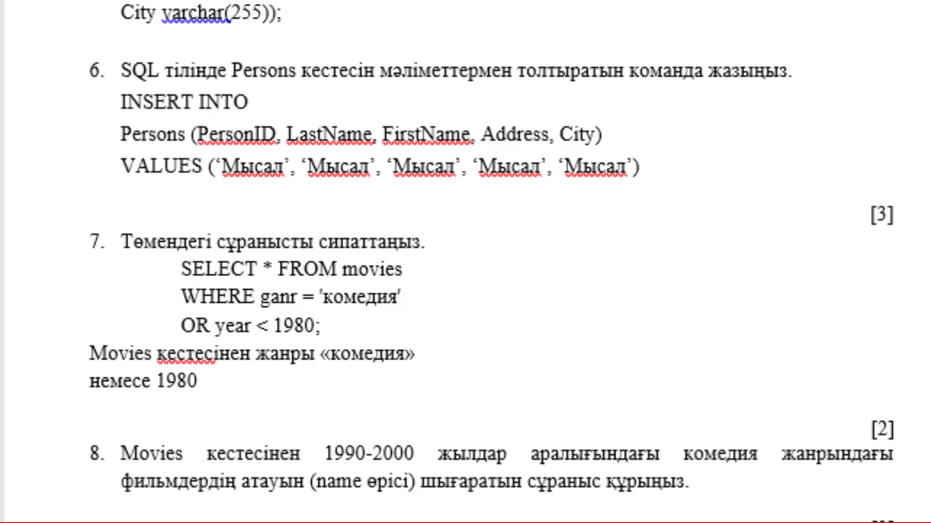
pyautogui.write('жыл')
pyautogui.write('дан бұ')
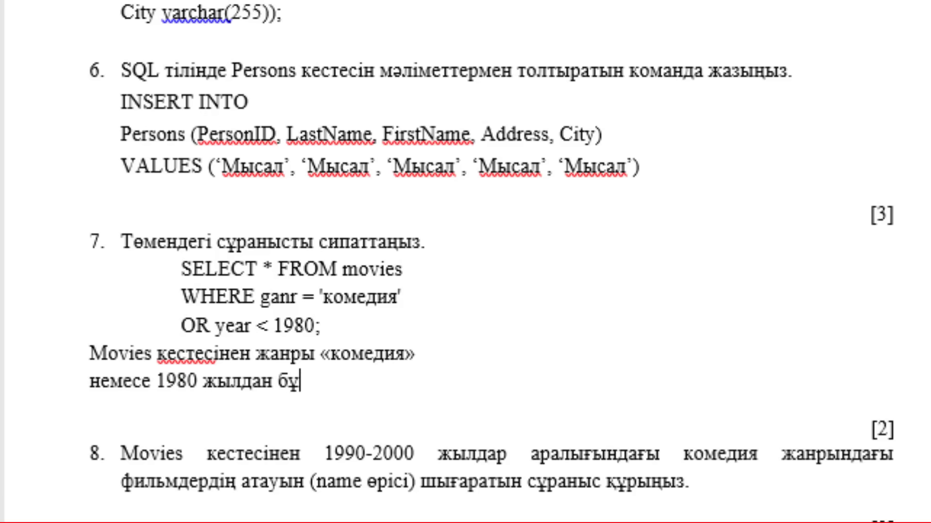
pyautogui.write('рын шыққа')
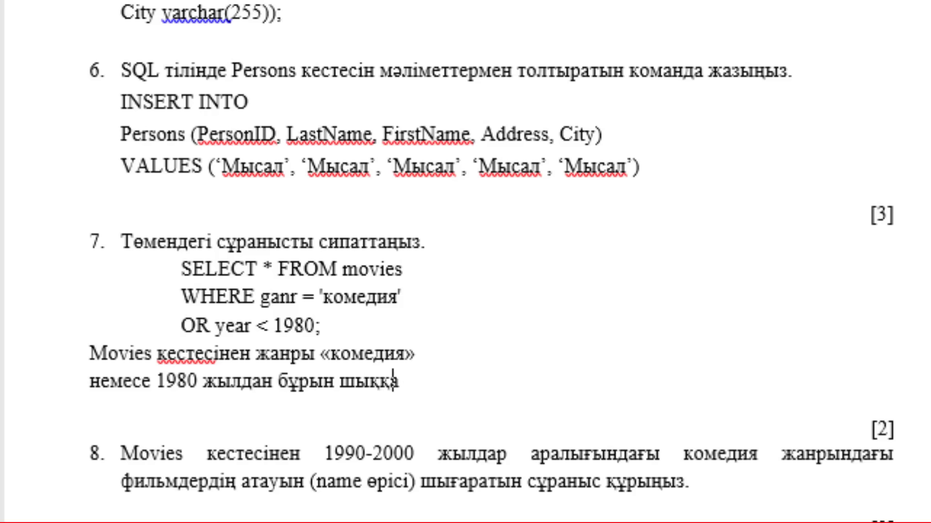
pyautogui.write('н ')
pyautogui.write('деректе')
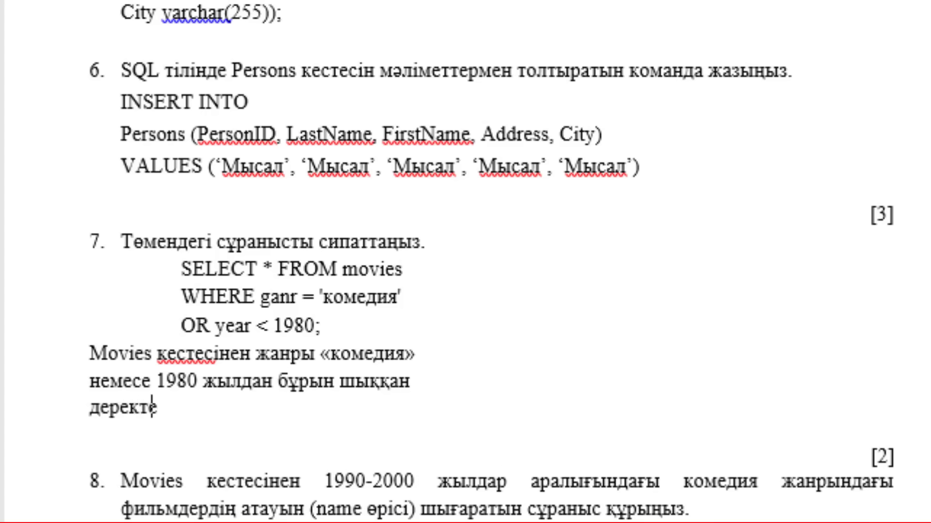
pyautogui.write('рді шыға')
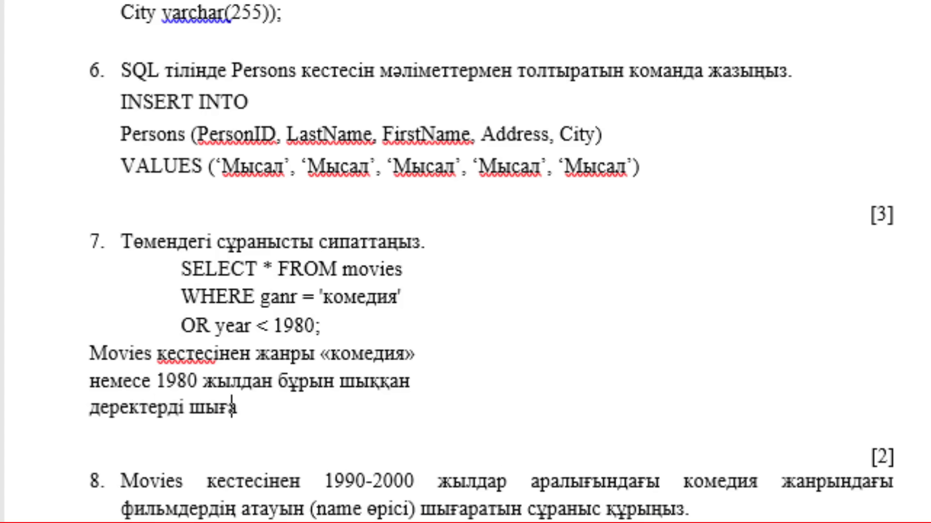
pyautogui.write('рады')
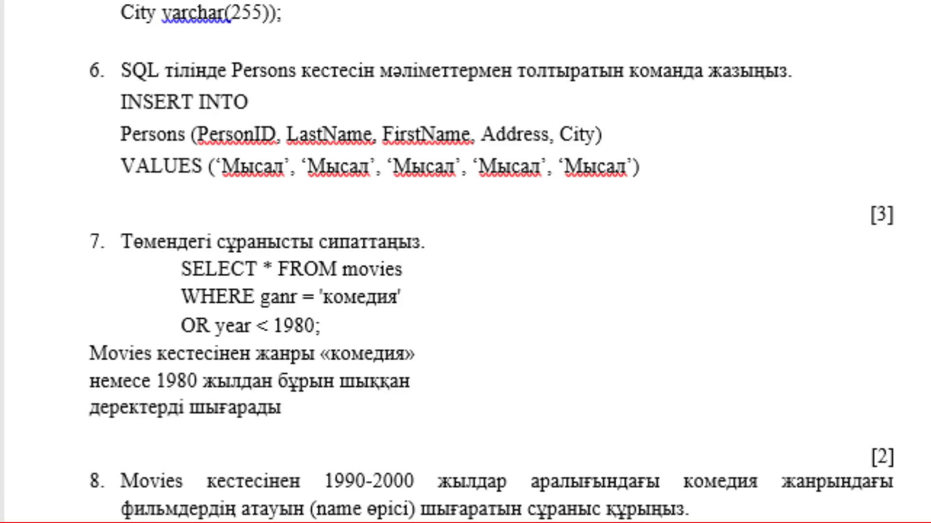
pyautogui.moveTo(420, 383); pyautogui.dragTo(852, 383)
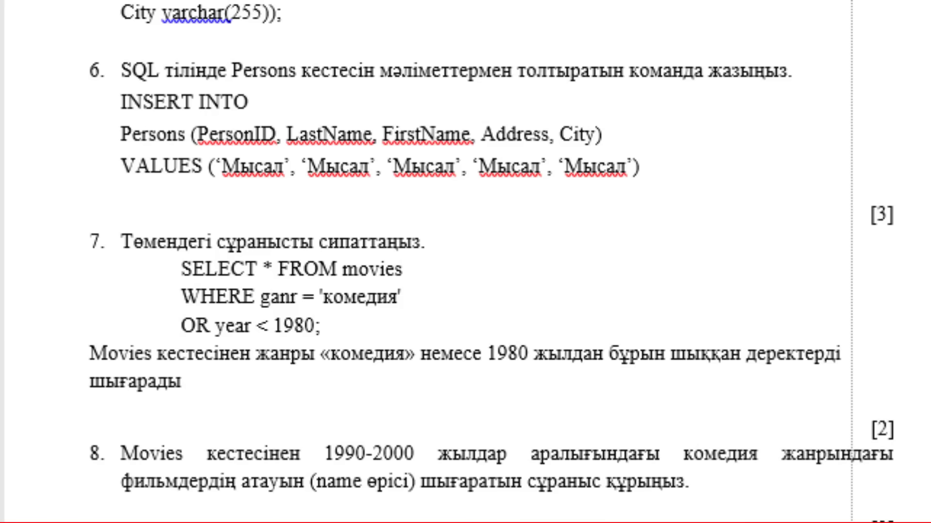
# Add an unnumbered line under question 8, then select the garbled ЫУДУСЕ text and left-align it.
pyautogui.scroll(-2, 218, 465)
pyautogui.scroll(-3, 221, 450)
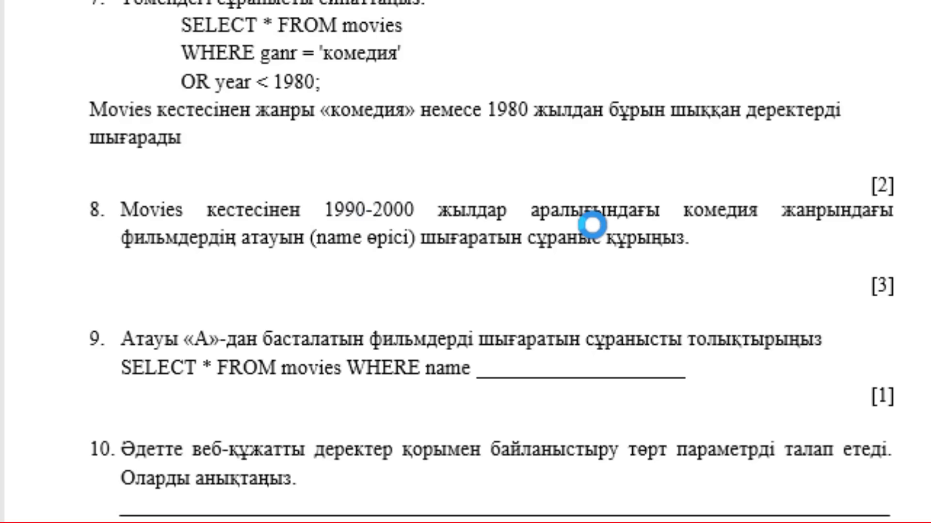
pyautogui.click(702, 241)
pyautogui.press('Return')
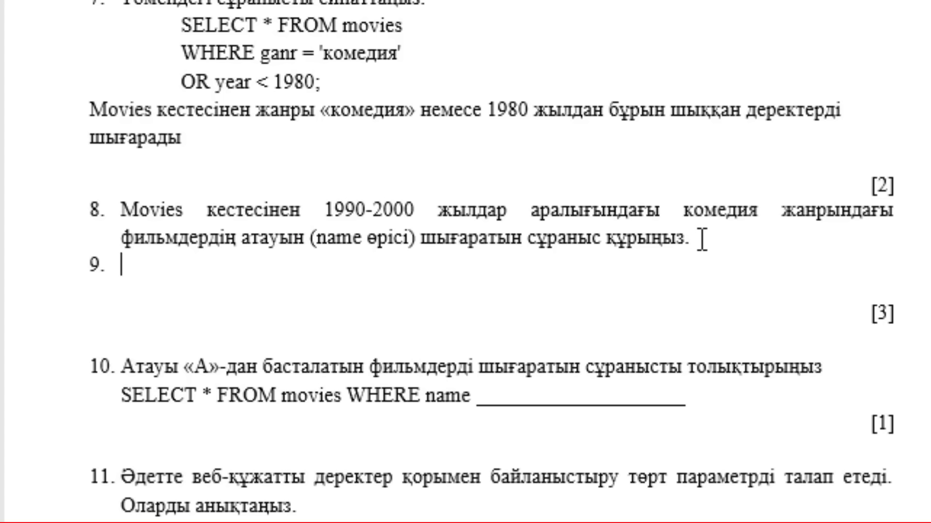
pyautogui.press('BackSpace')
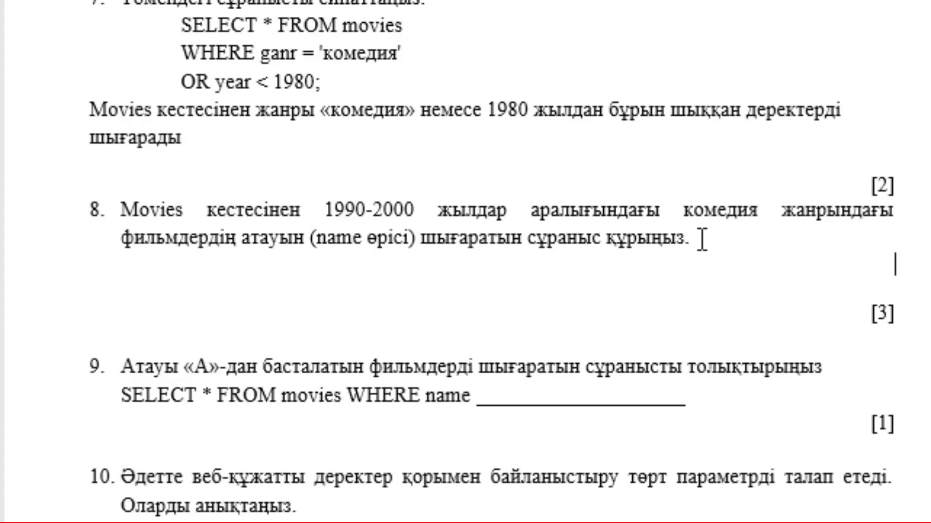
pyautogui.write('ЫУДУСЕ')
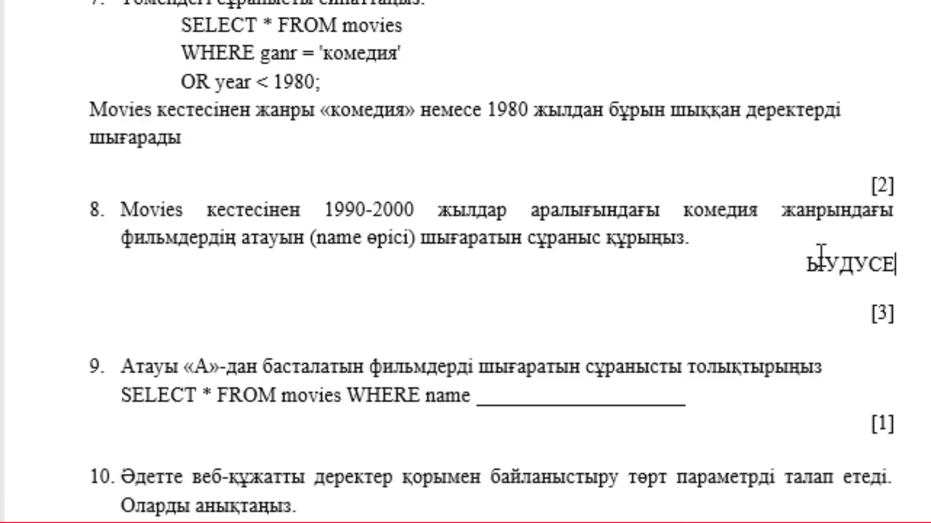
pyautogui.doubleClick(829, 264)
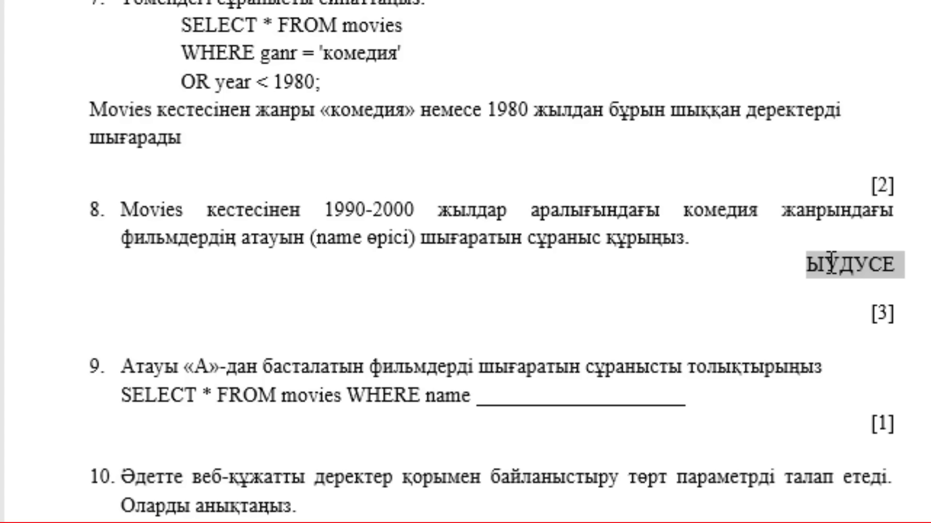
pyautogui.hotkey('ctrl', 'l')
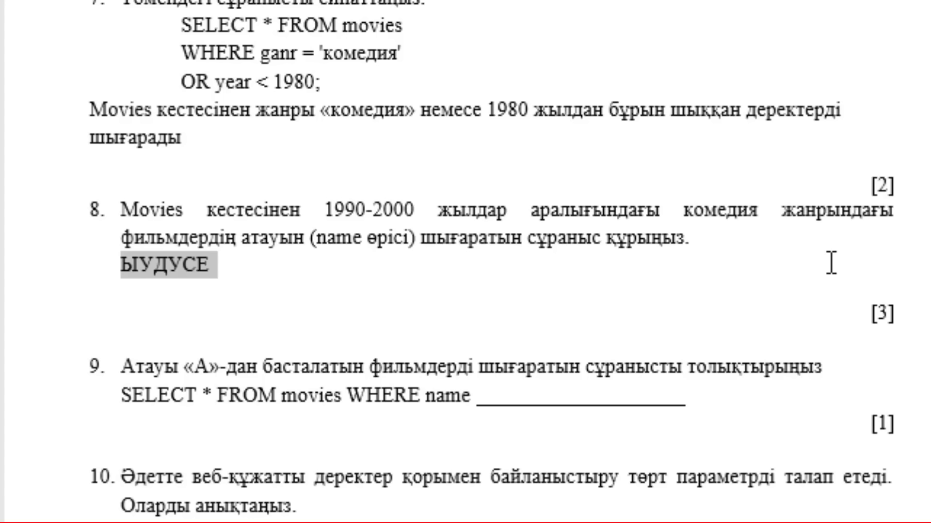
# Type the query SELECT name FROM movies WHERE year BETWEEN 1990 and 2000 AND genre = 'comedy';.
pyautogui.write('SELECT')
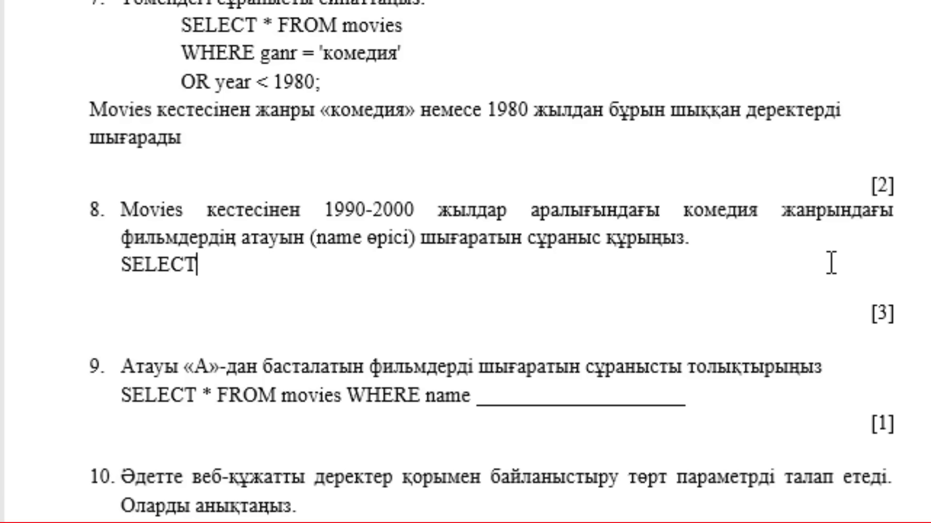
pyautogui.write(' name ')
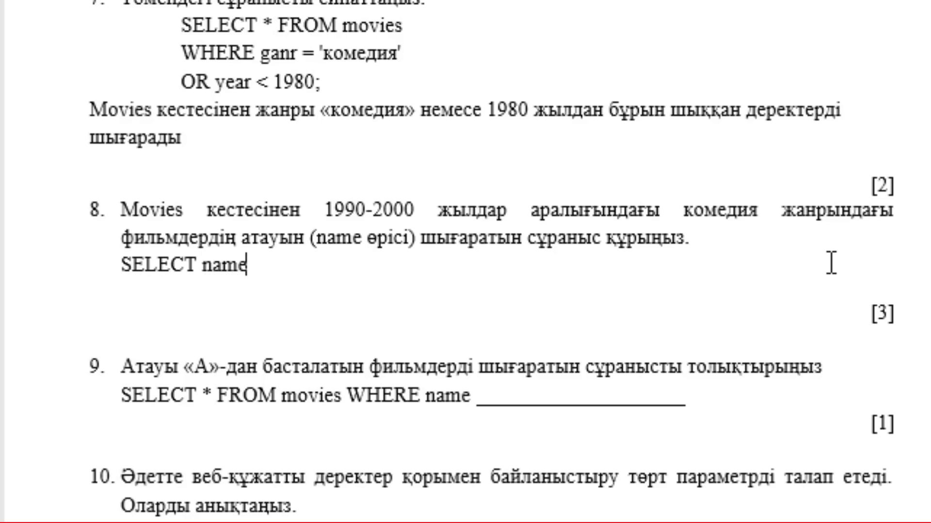
pyautogui.write('FRO')
pyautogui.write('M ')
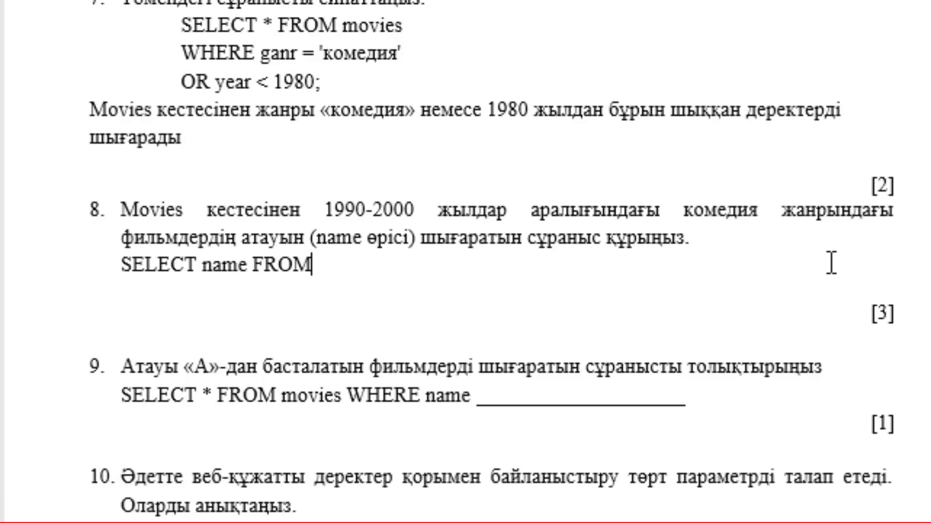
pyautogui.write('mov')
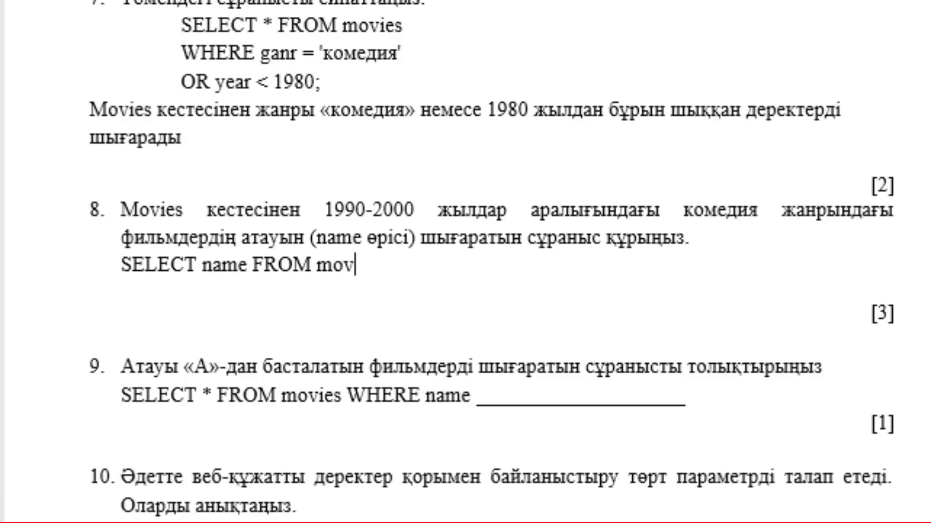
pyautogui.write('ies')
pyautogui.press('Return')
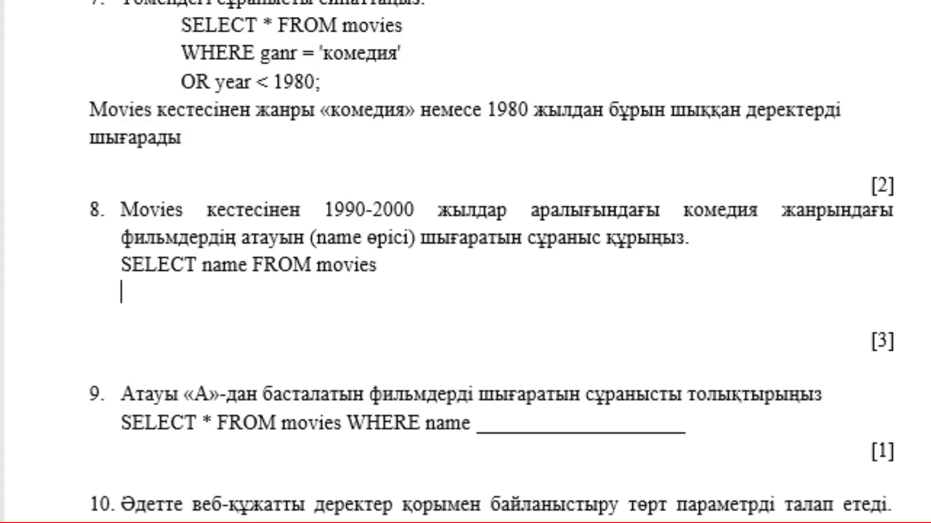
pyautogui.write('WHERE')
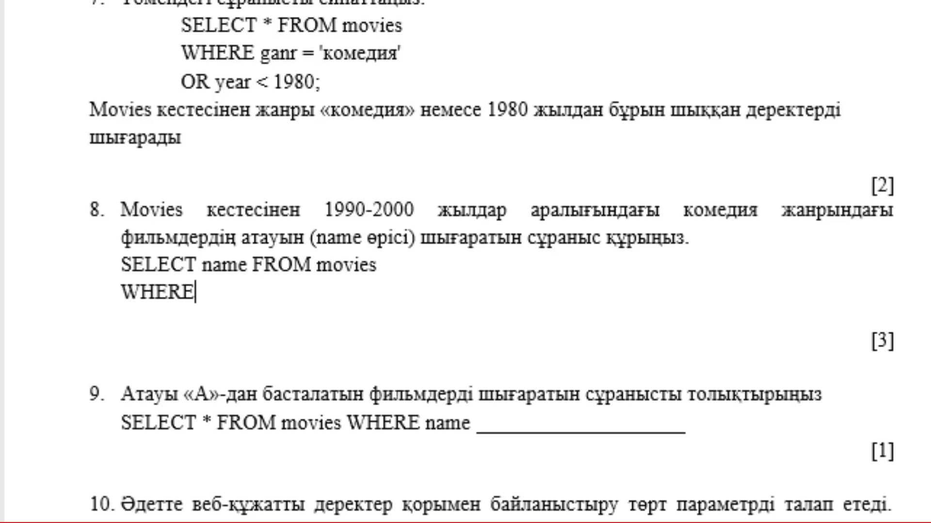
pyautogui.write(' y')
pyautogui.write('ear ')
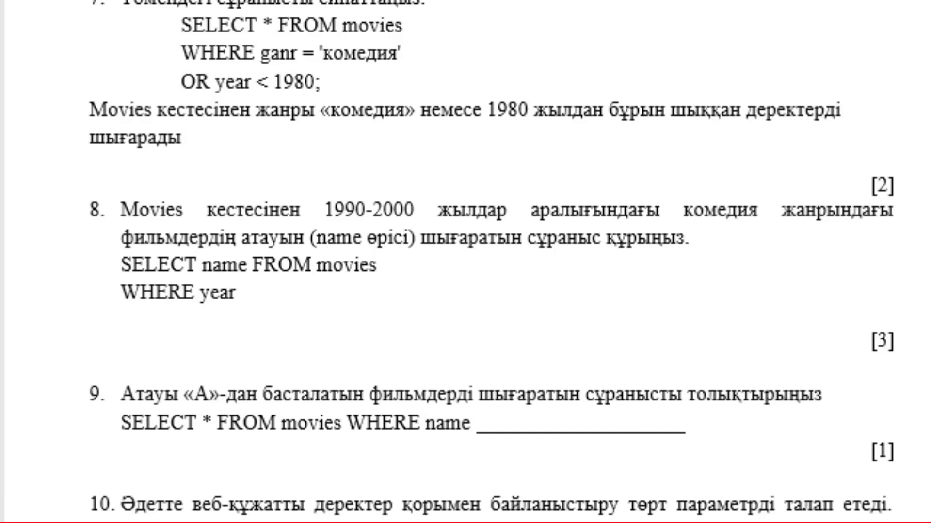
pyautogui.write('BETWEE')
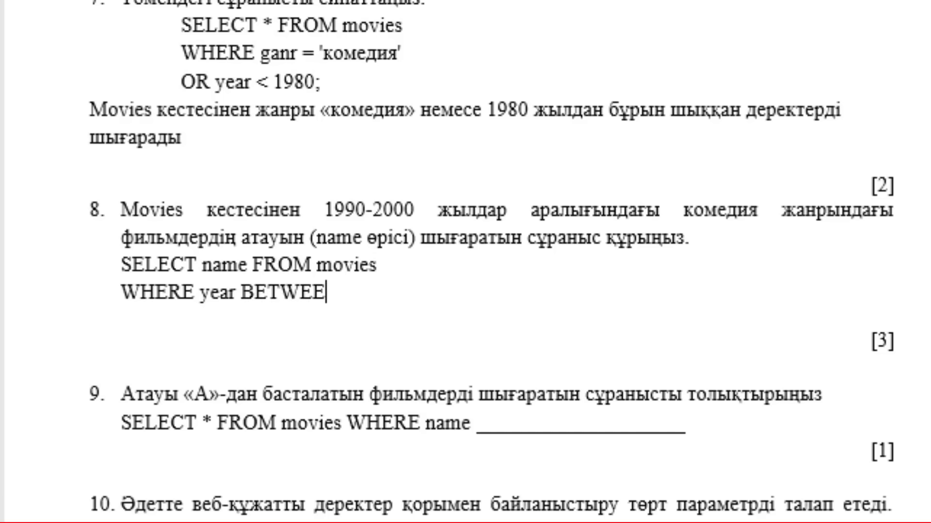
pyautogui.write('N ')
pyautogui.write('1990 a')
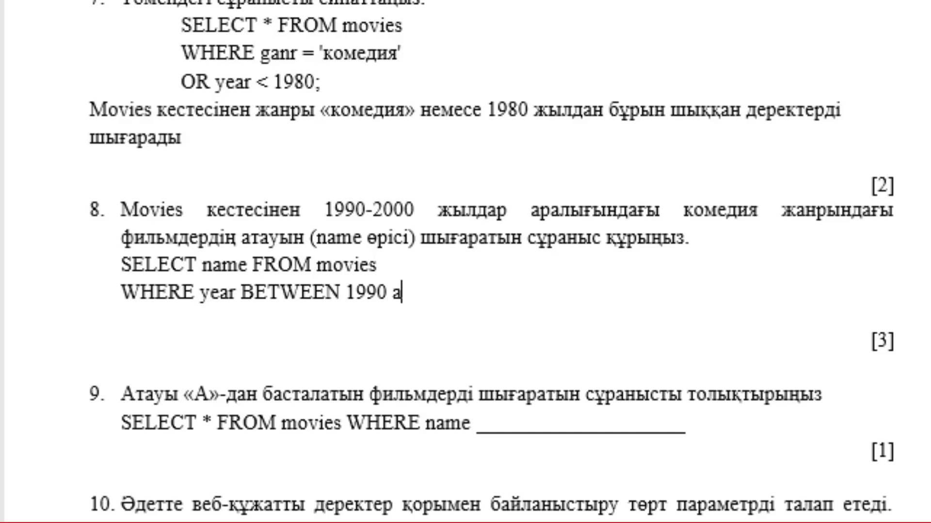
pyautogui.write('nd 2')
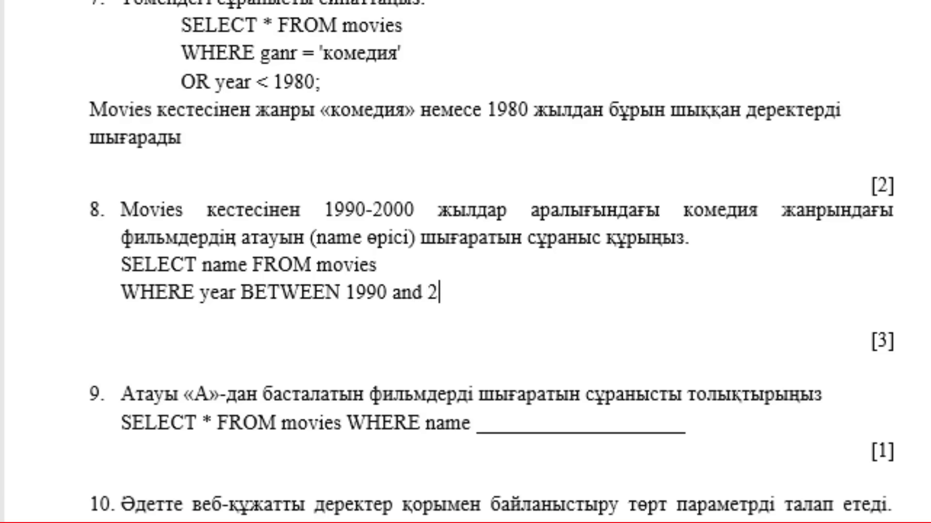
pyautogui.write('000')
pyautogui.press('Return')
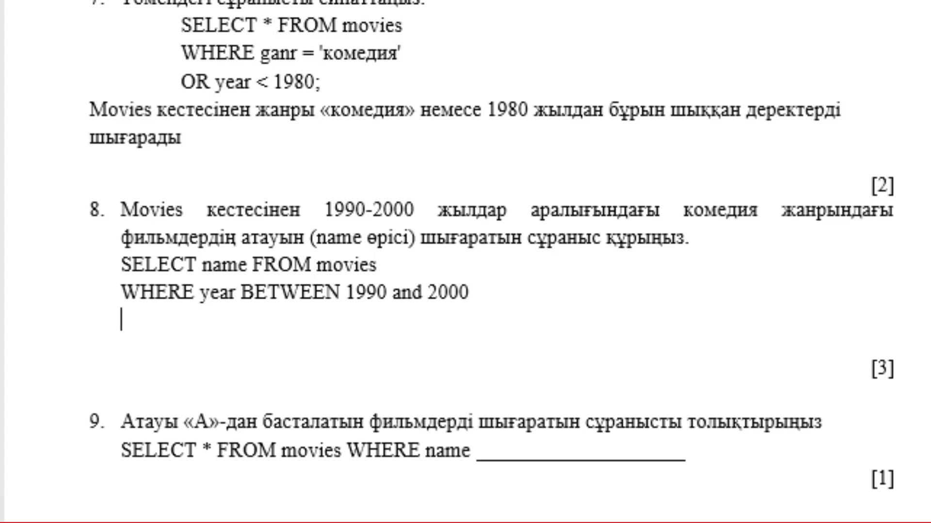
pyautogui.write('AND ')
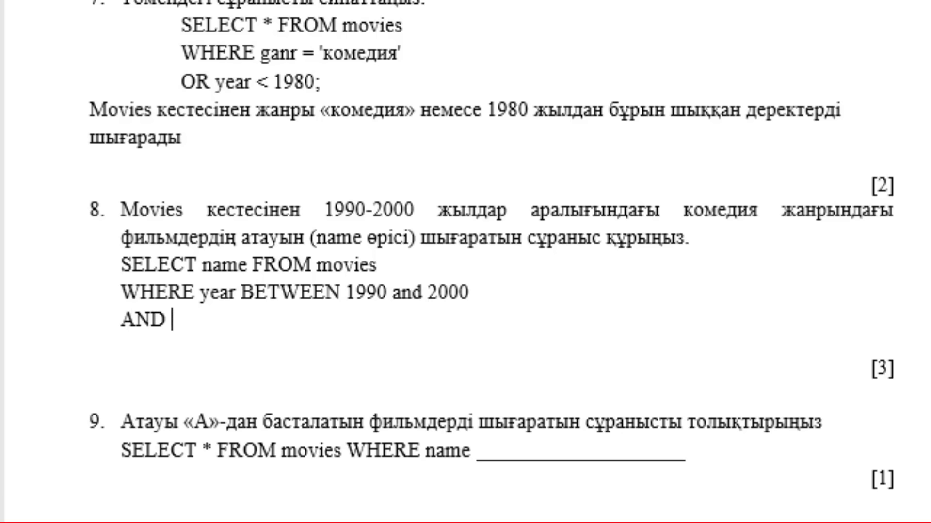
pyautogui.write('genre')
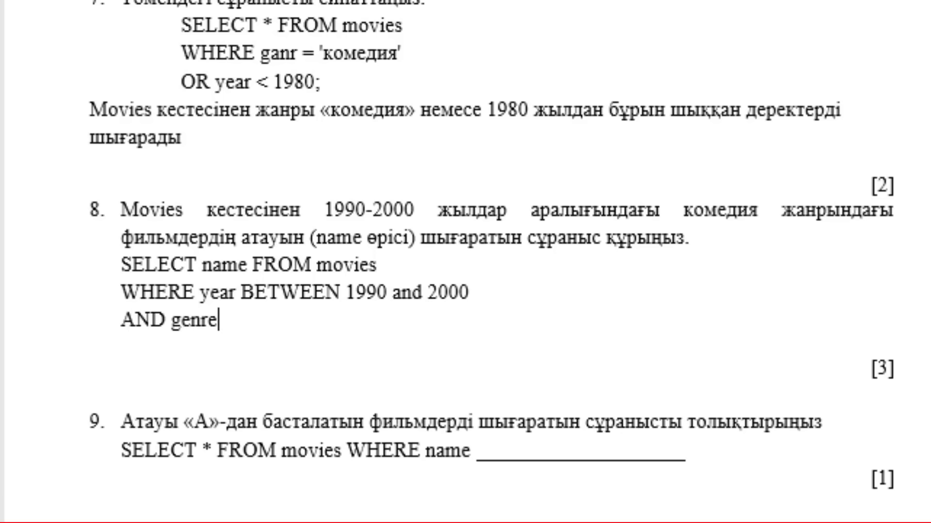
pyautogui.write(' = ')
pyautogui.write("'")
pyautogui.write('comed')
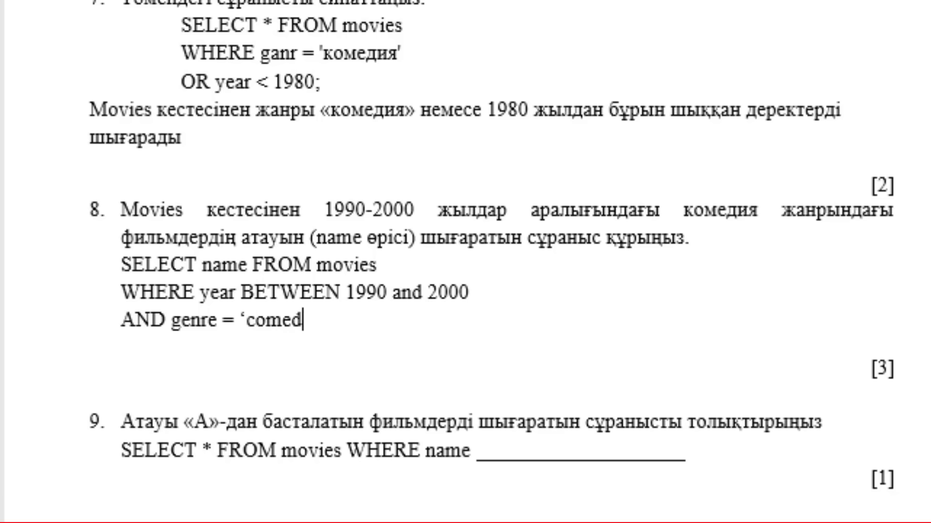
pyautogui.write("y'")
pyautogui.write(';')
# Fill question 9's blank after name with LIKE 'A%'.
pyautogui.scroll(-2, 752, 268)
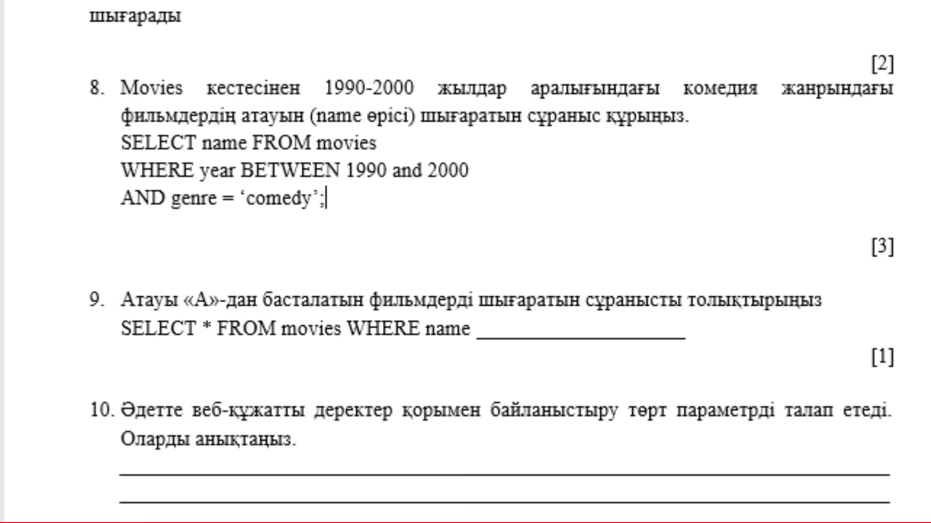
pyautogui.scroll(-1, 810, 438)
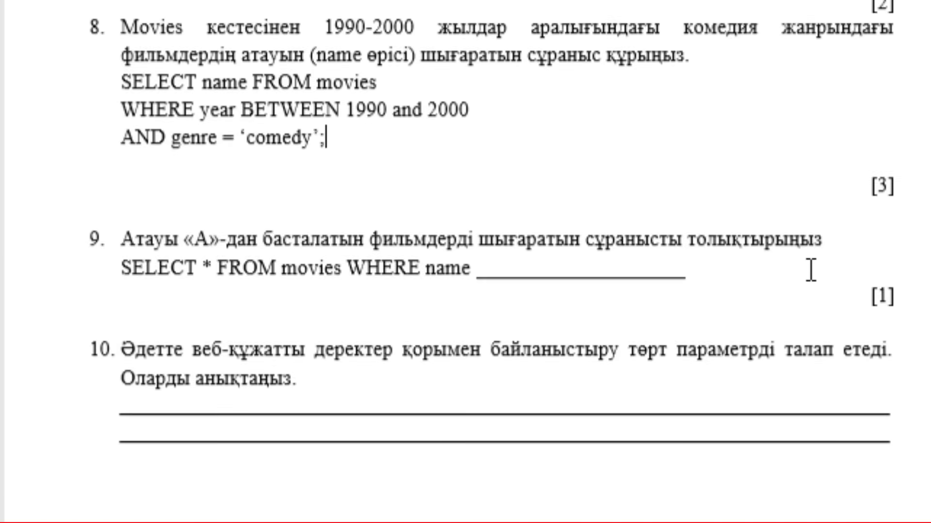
pyautogui.click(308, 268)
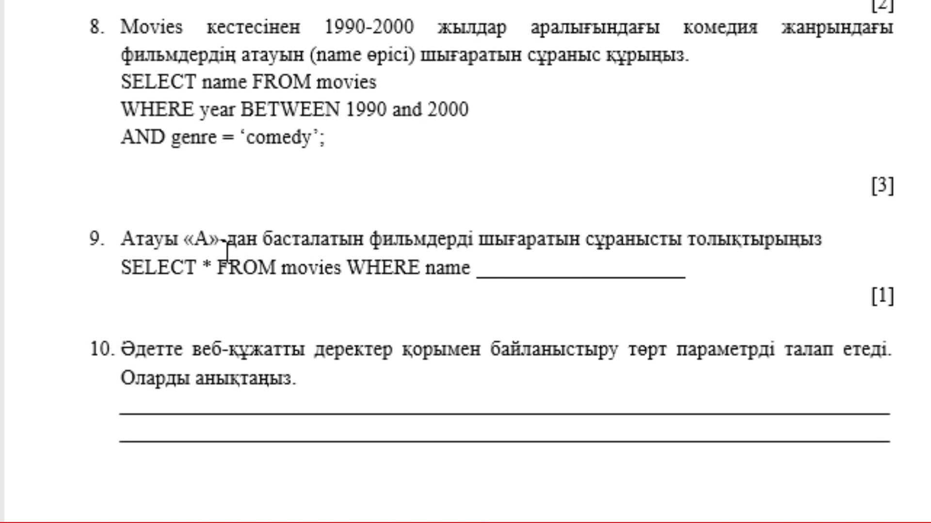
pyautogui.click(484, 271)
pyautogui.write('LIKE')
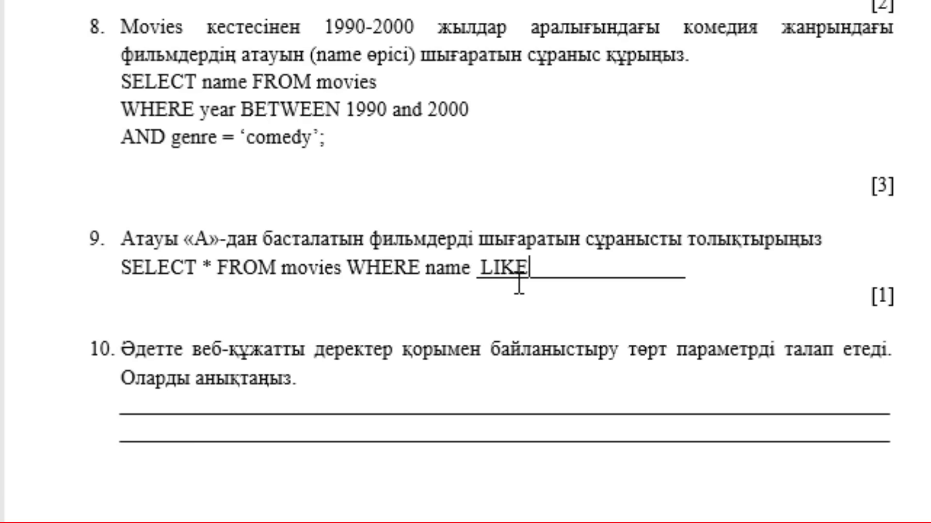
pyautogui.write(" '")
pyautogui.write('A')
pyautogui.write('%')
pyautogui.write("'")
# Delete the upper answer line under question 10 and add an empty unnumbered line.
pyautogui.click(373, 380)
pyautogui.click(369, 415)
pyautogui.press('Delete')
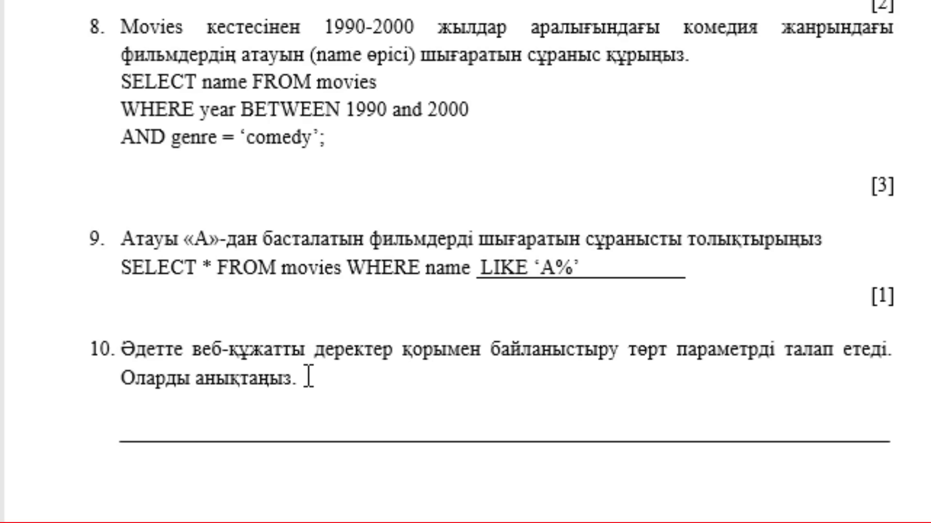
pyautogui.press('Return')
pyautogui.press('BackSpace')
pyautogui.press('BackSpace')
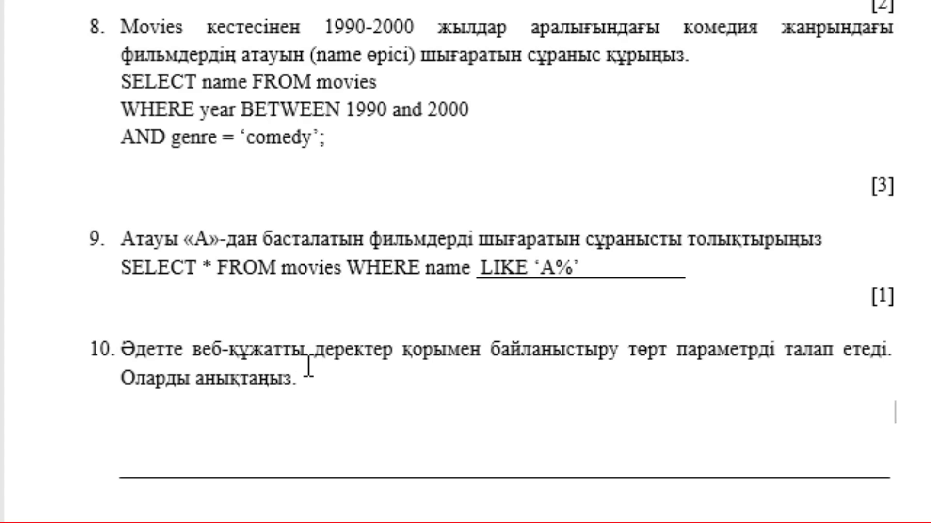
# Type Хост атауы, Деректер қоры атауы, Пайдаланушы аты and Пароль on separate lines.
pyautogui.scroll(-1, 309, 368)
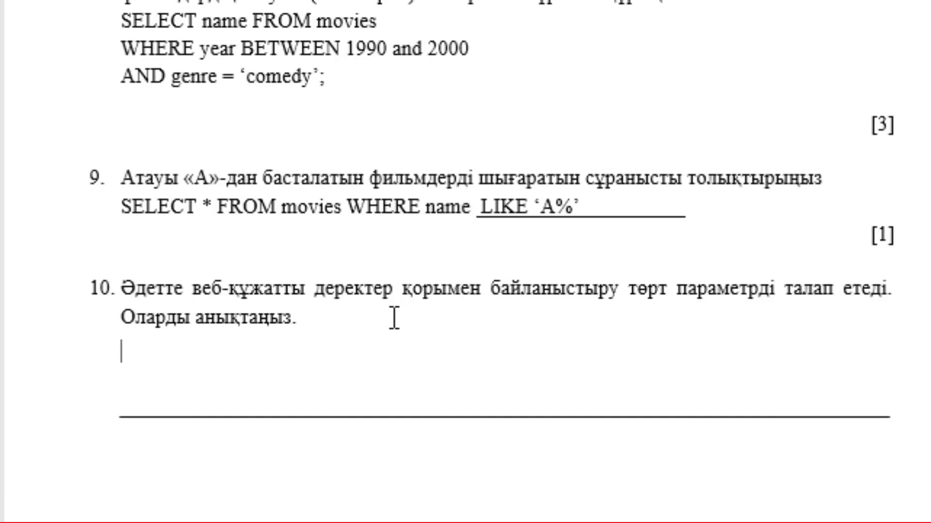
pyautogui.write('Хост ')
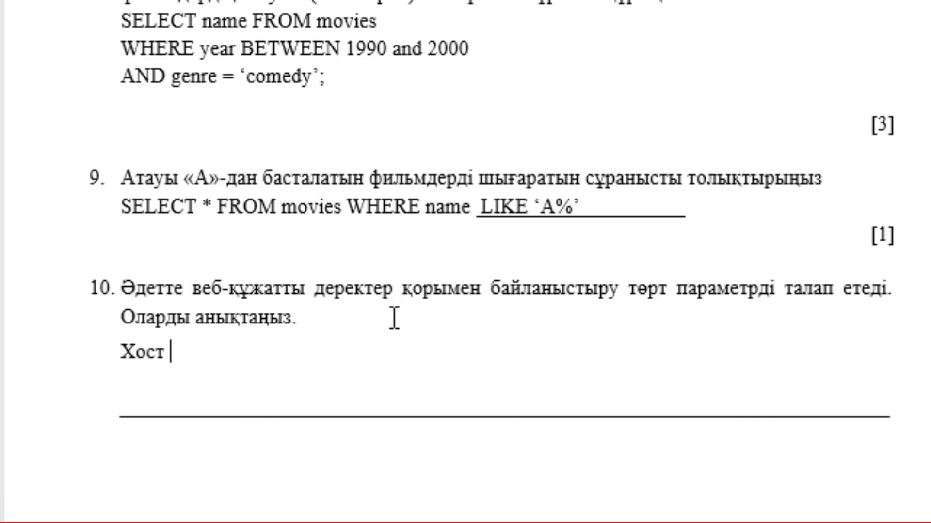
pyautogui.write('атауы')
pyautogui.press('Return')
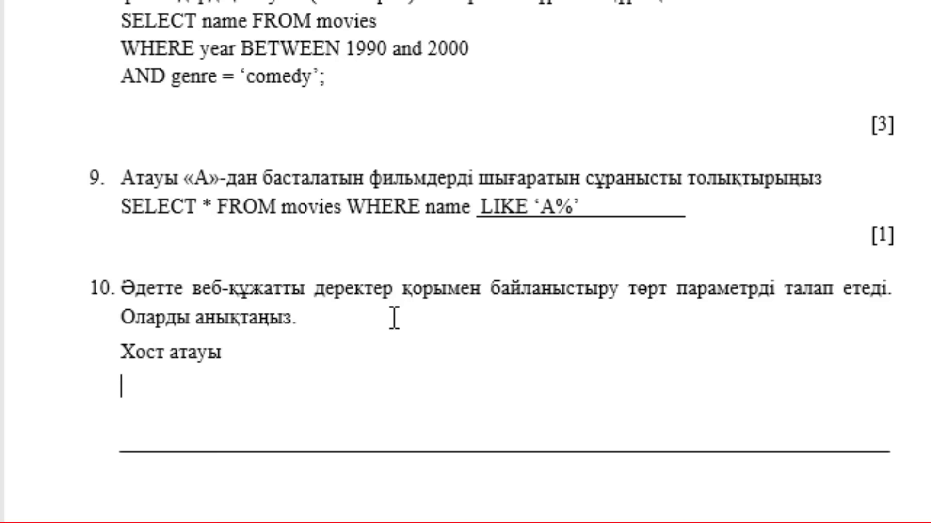
pyautogui.write('Деректе')
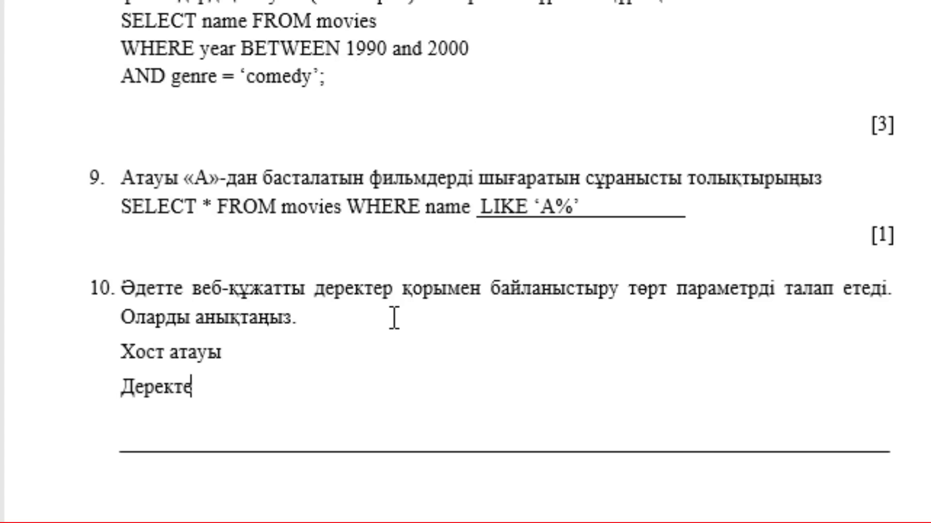
pyautogui.write('р қоры')
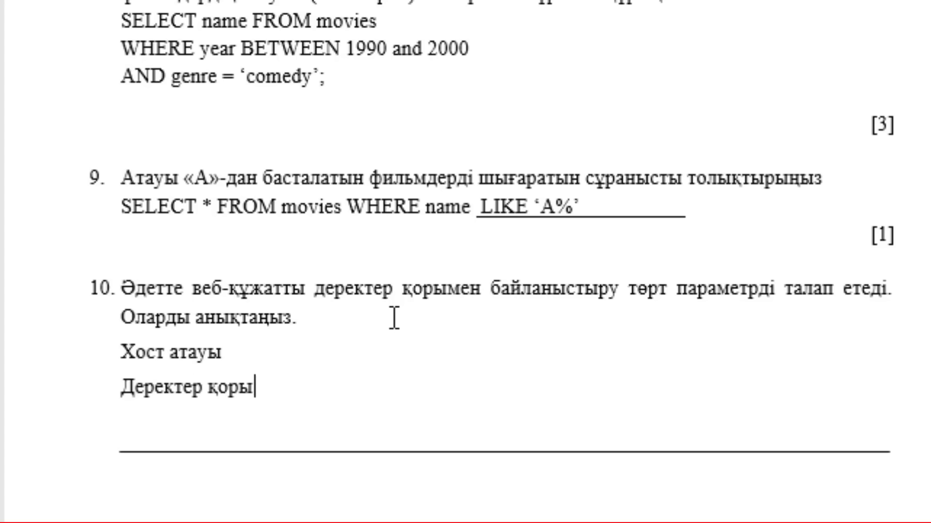
pyautogui.write(' атауы')
pyautogui.press('Return')
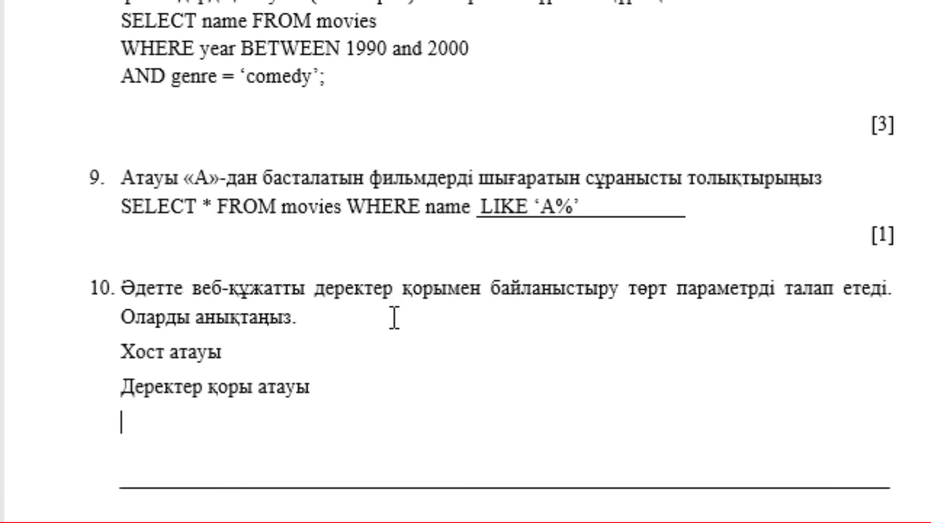
pyautogui.write('Пайда')
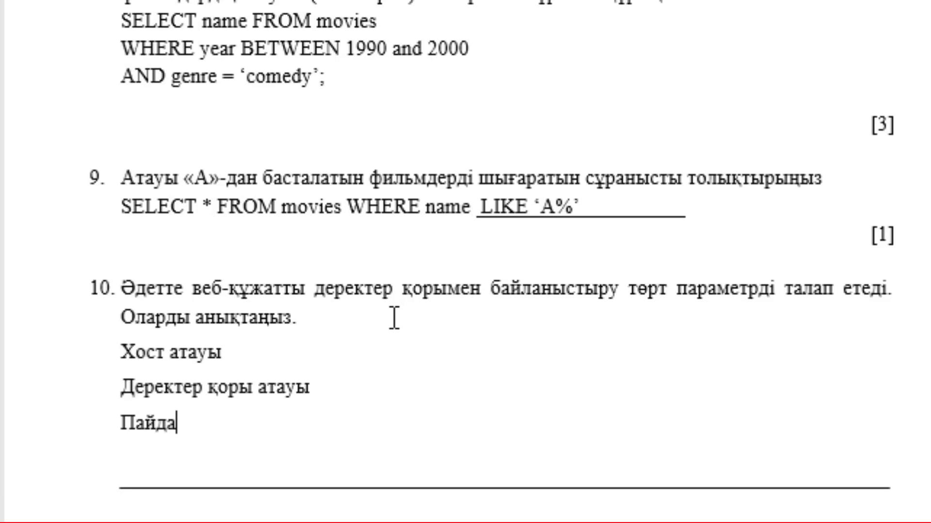
pyautogui.write('ланушы ')
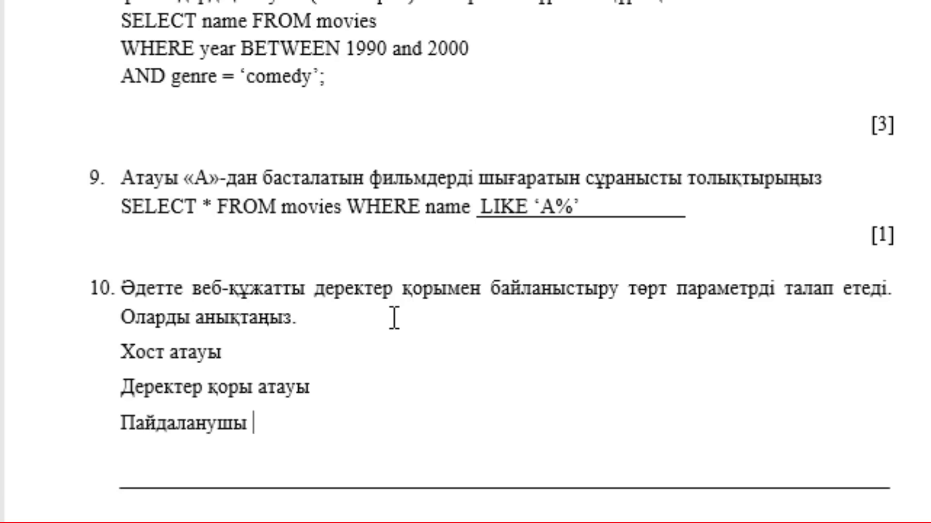
pyautogui.write('аты')
pyautogui.press('Return')
pyautogui.write('Па')
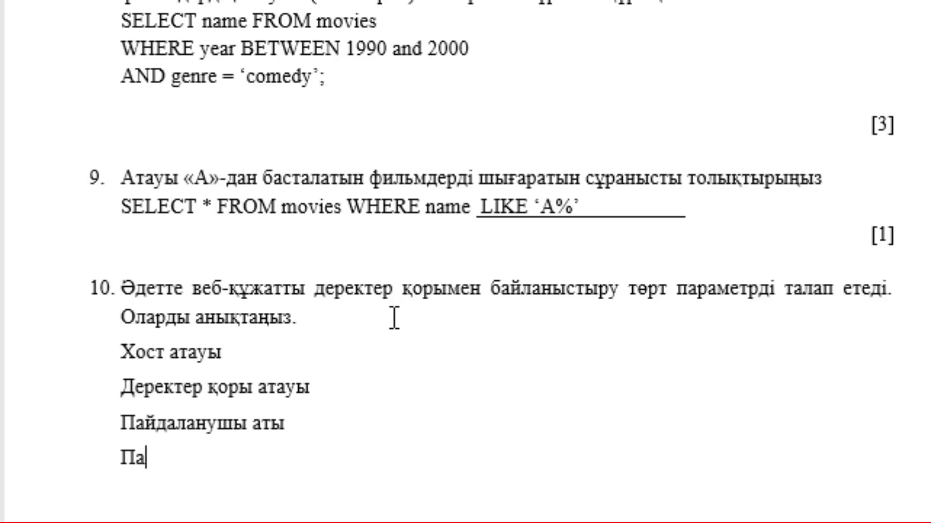
pyautogui.write('рол')
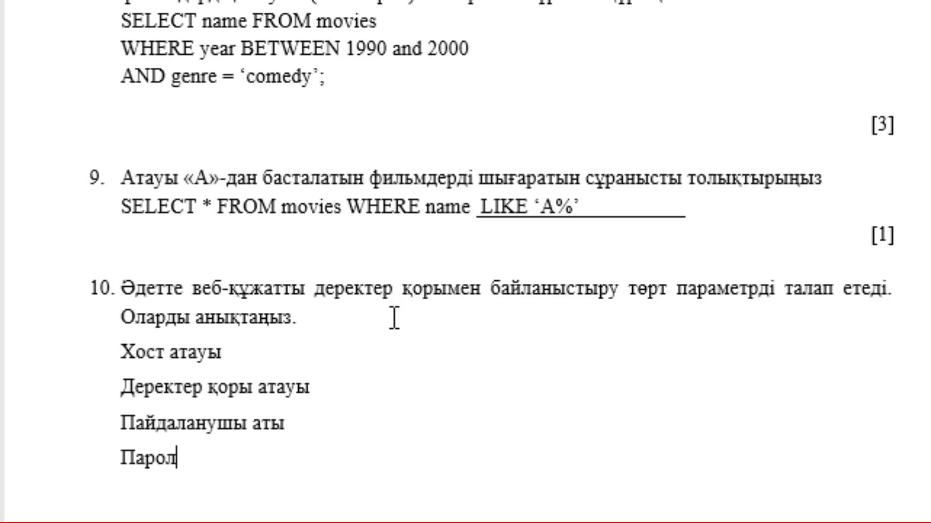
pyautogui.write('ь')
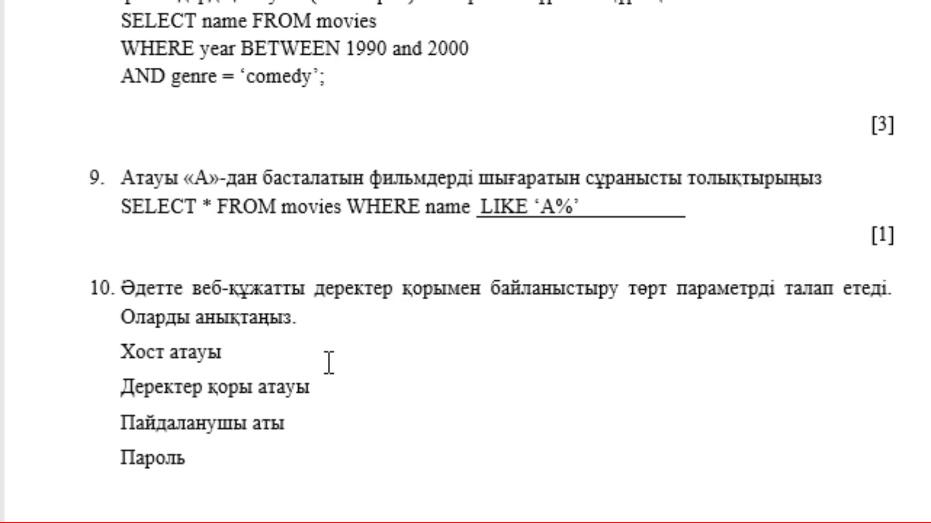